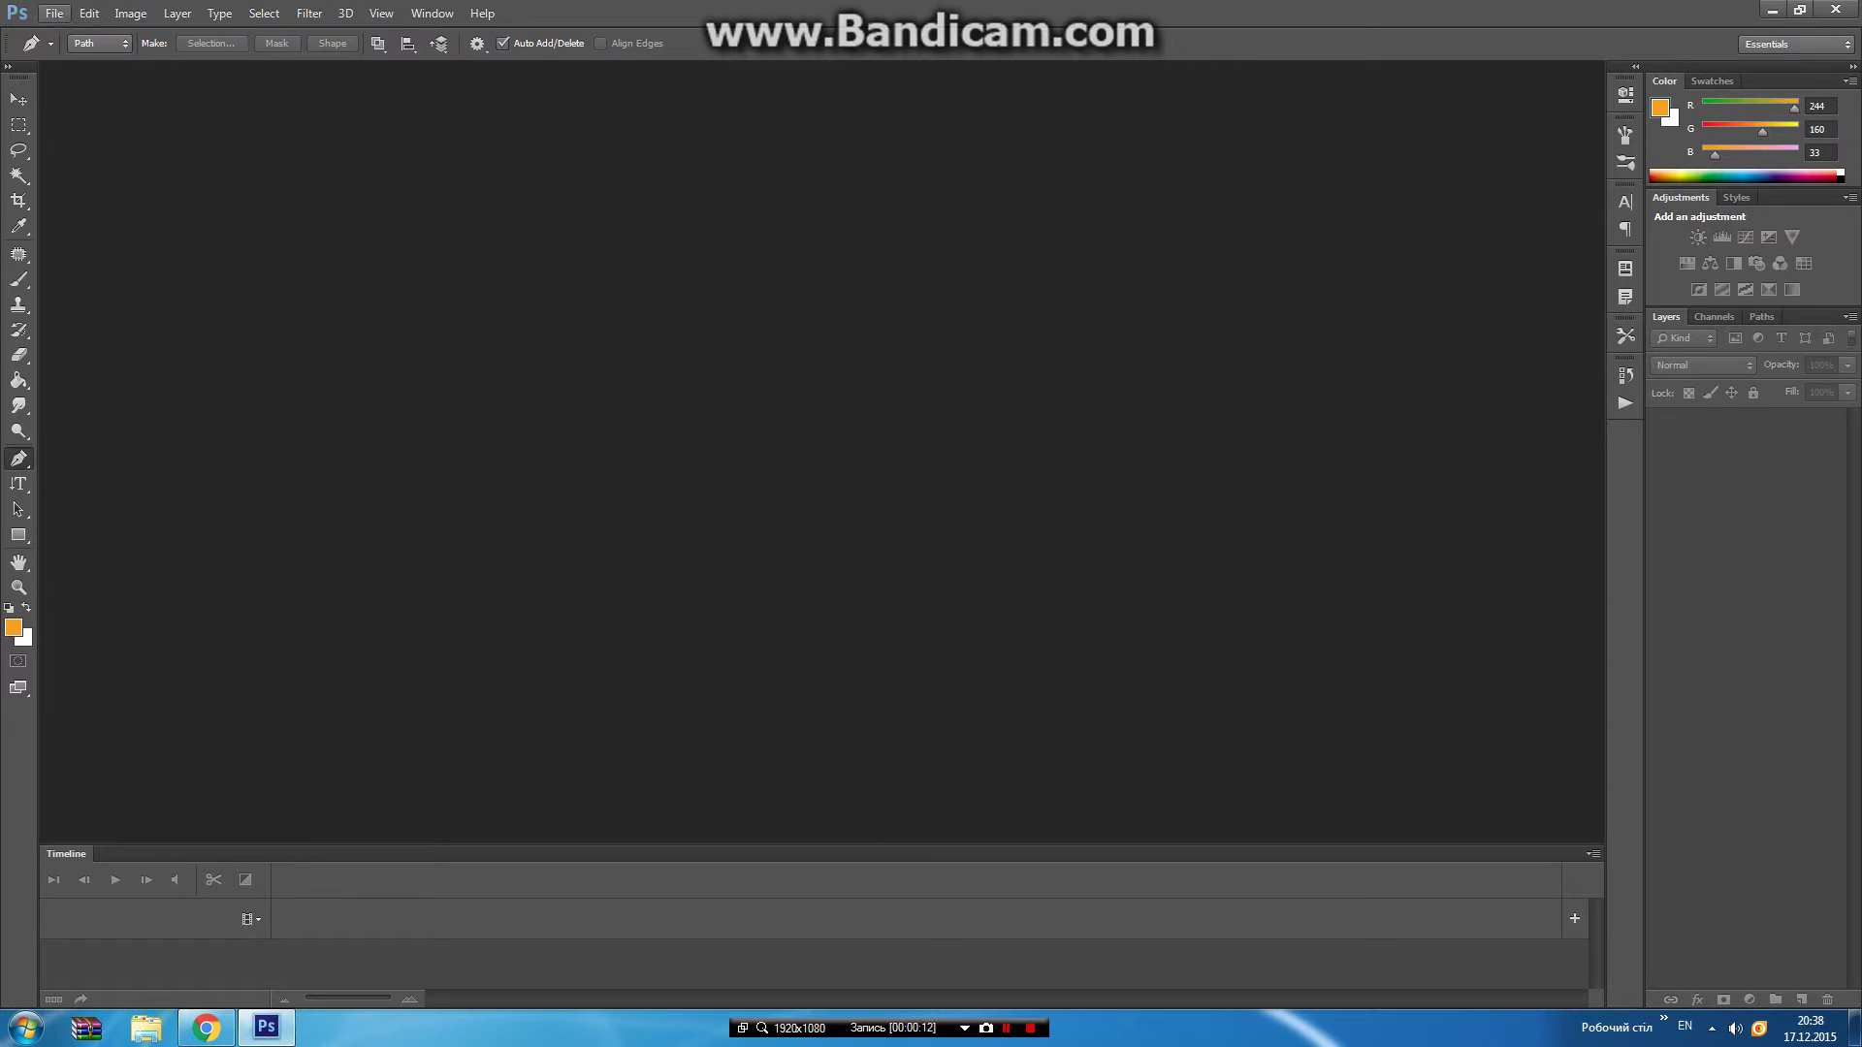
# Open the light green background image 0_c6_21695995_XL.jpeg.
pyautogui.click(54, 12)
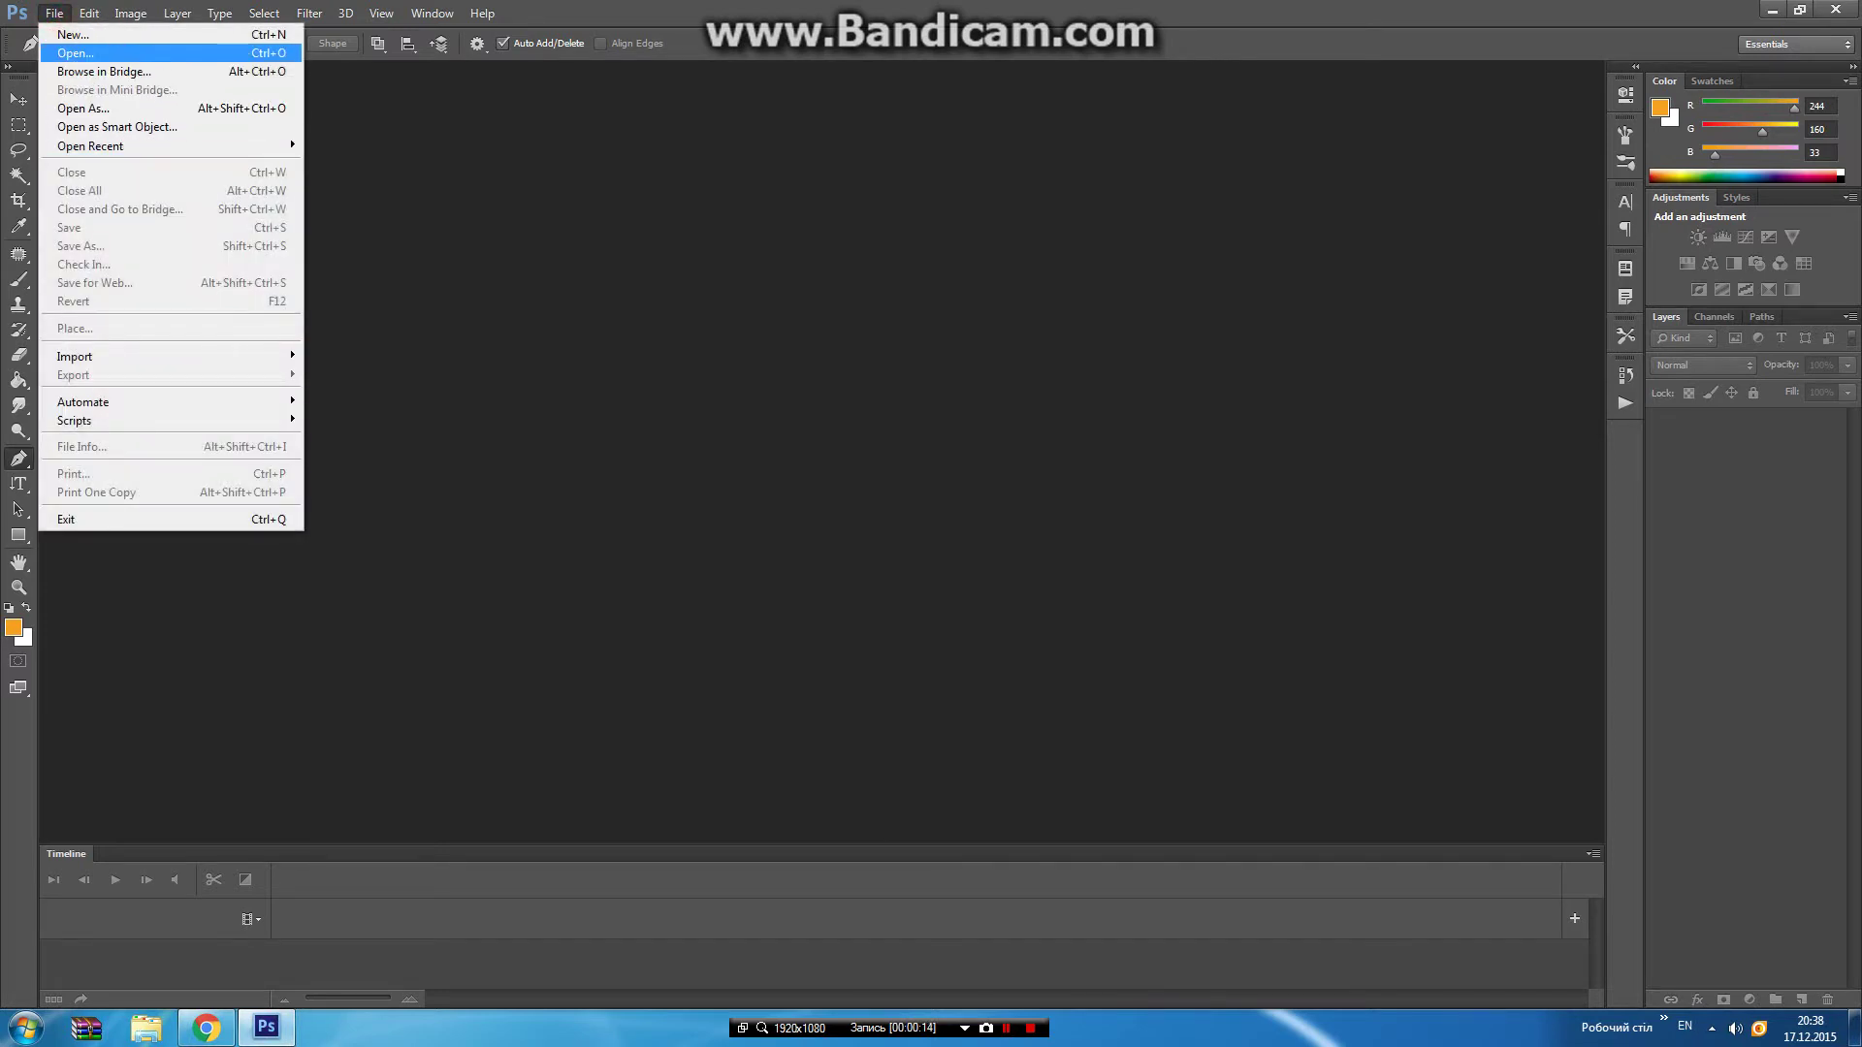
pyautogui.click(78, 56)
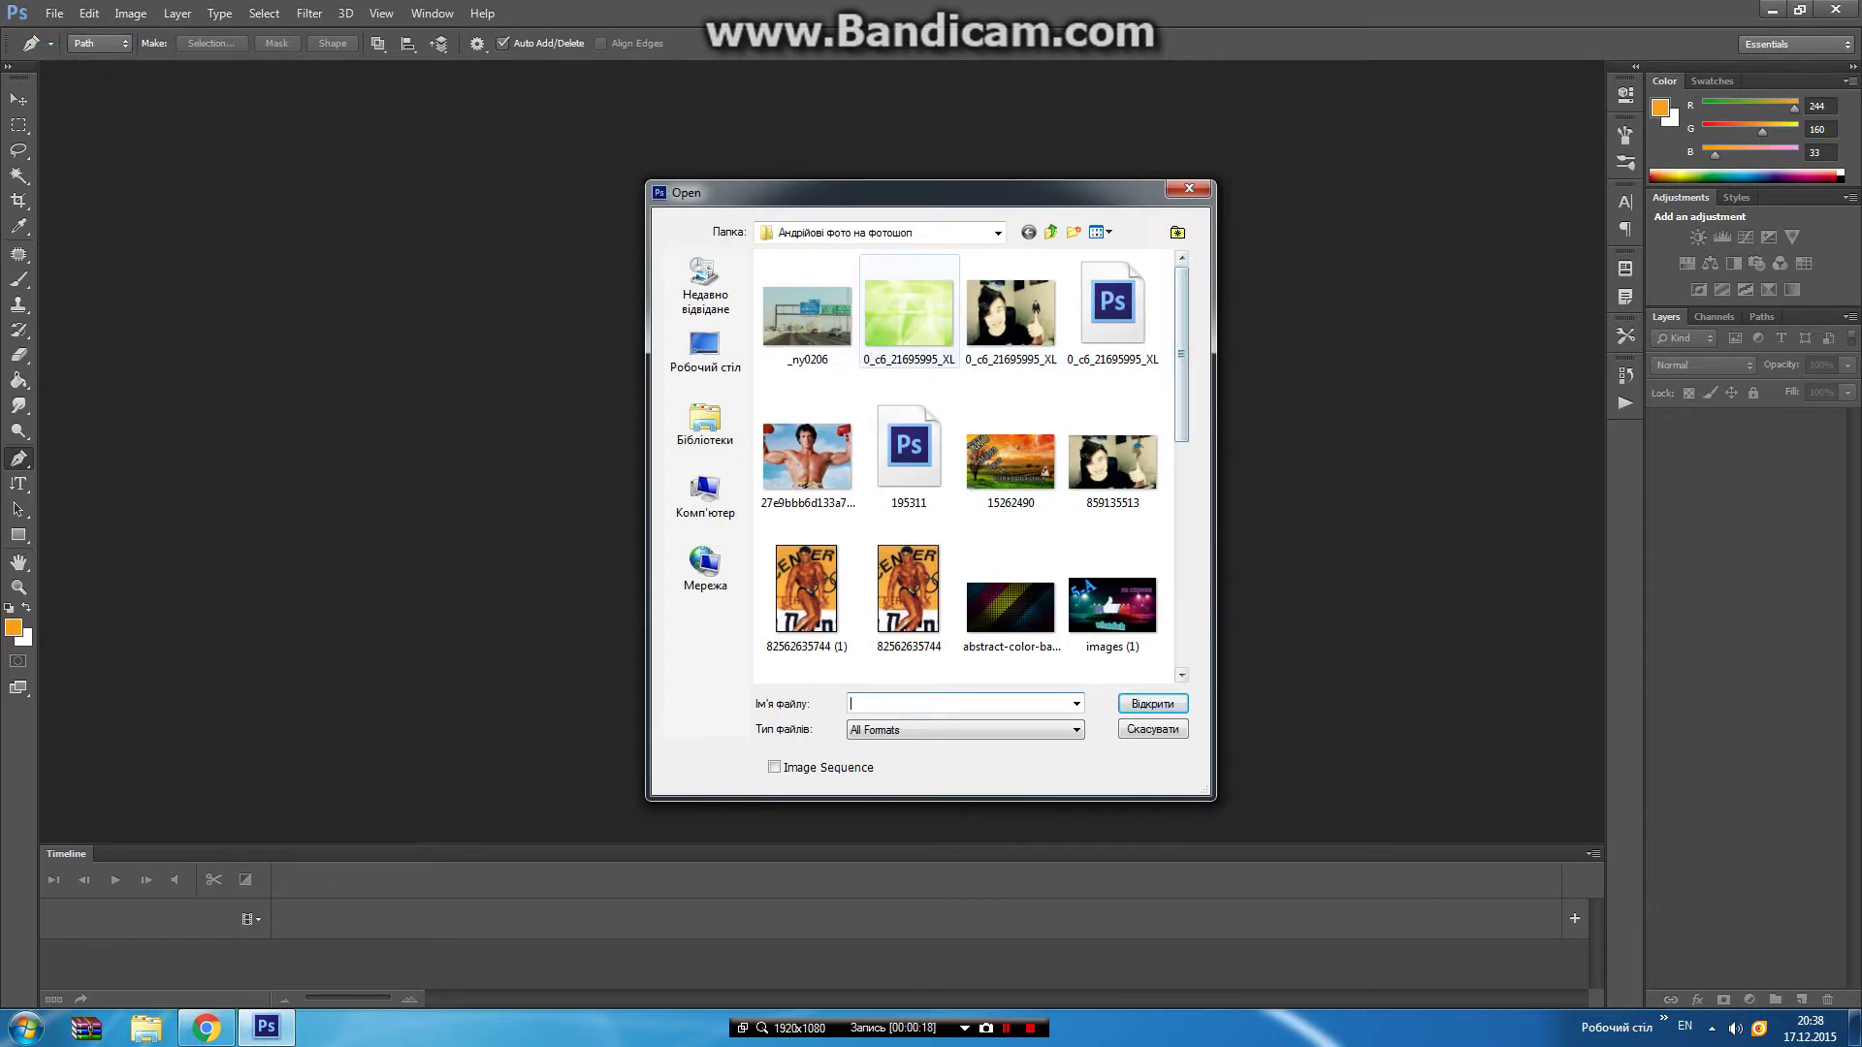
pyautogui.doubleClick(929, 314)
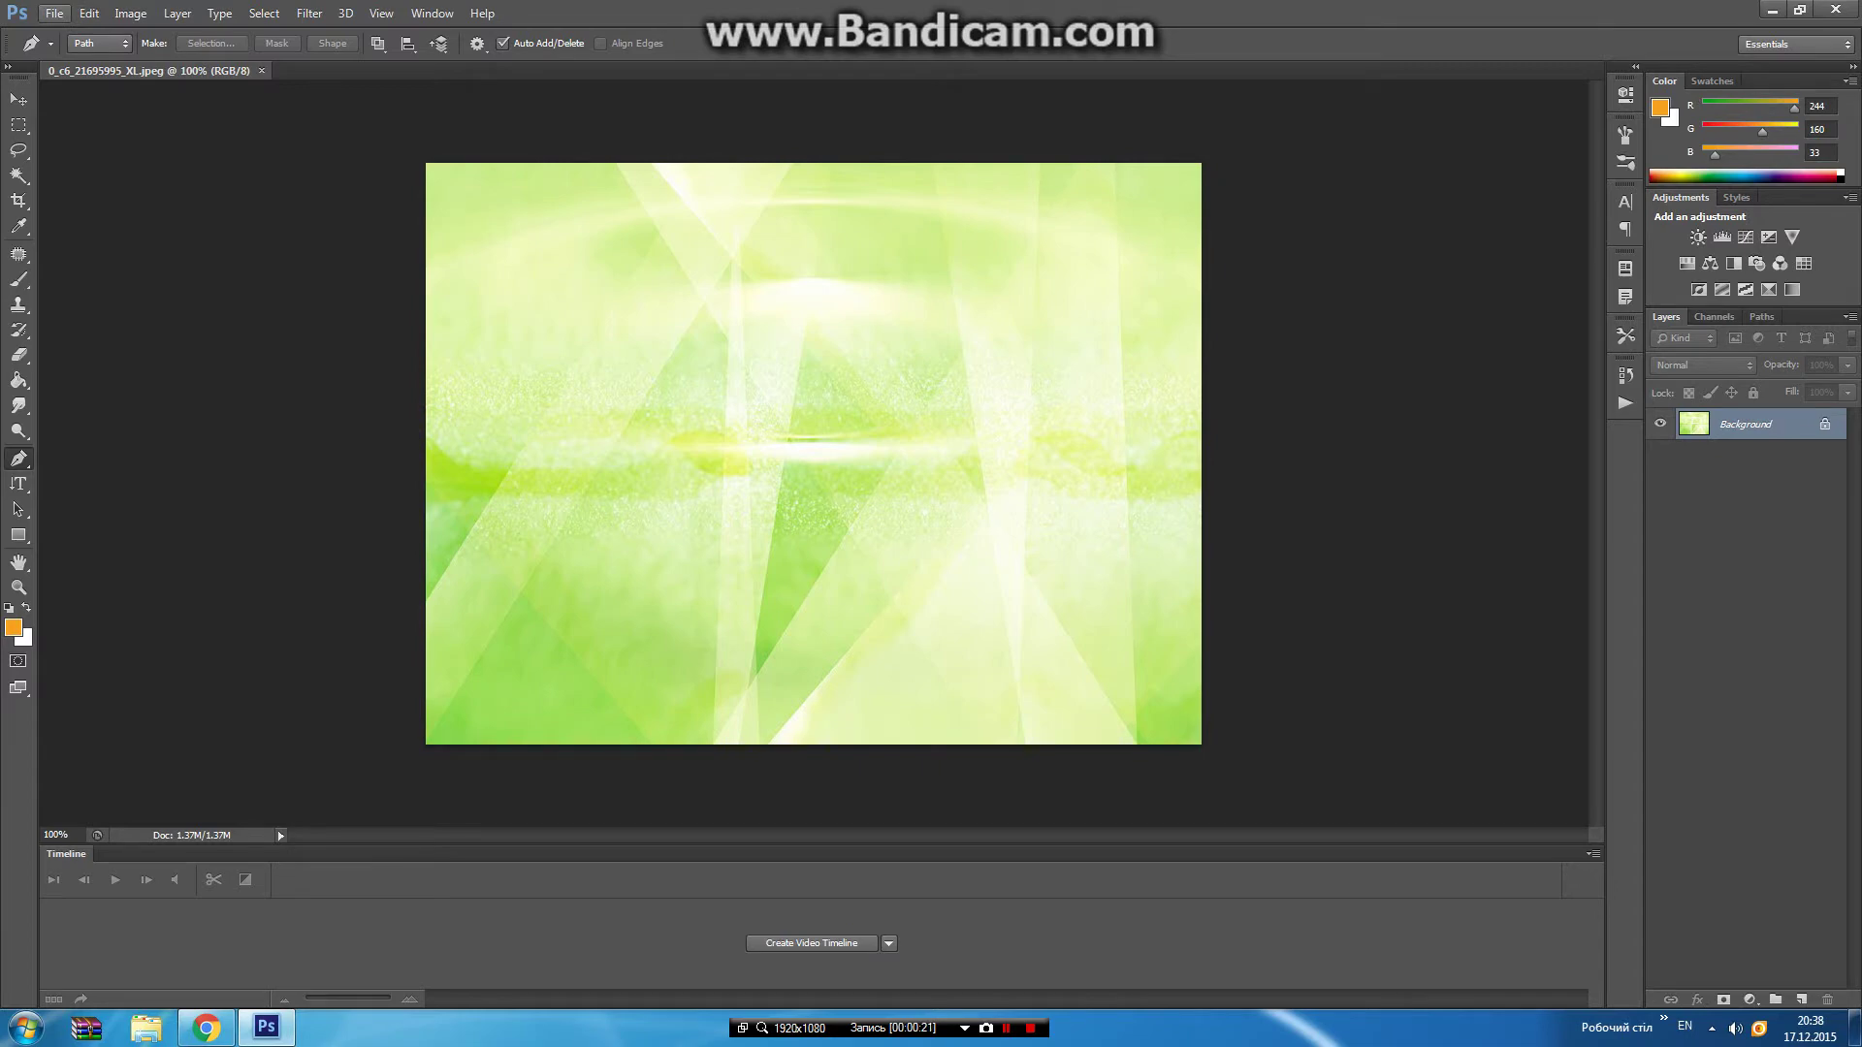
# Open the image abstract-color-background-photoshop.jpg as a second document.
pyautogui.click(53, 13)
pyautogui.click(78, 55)
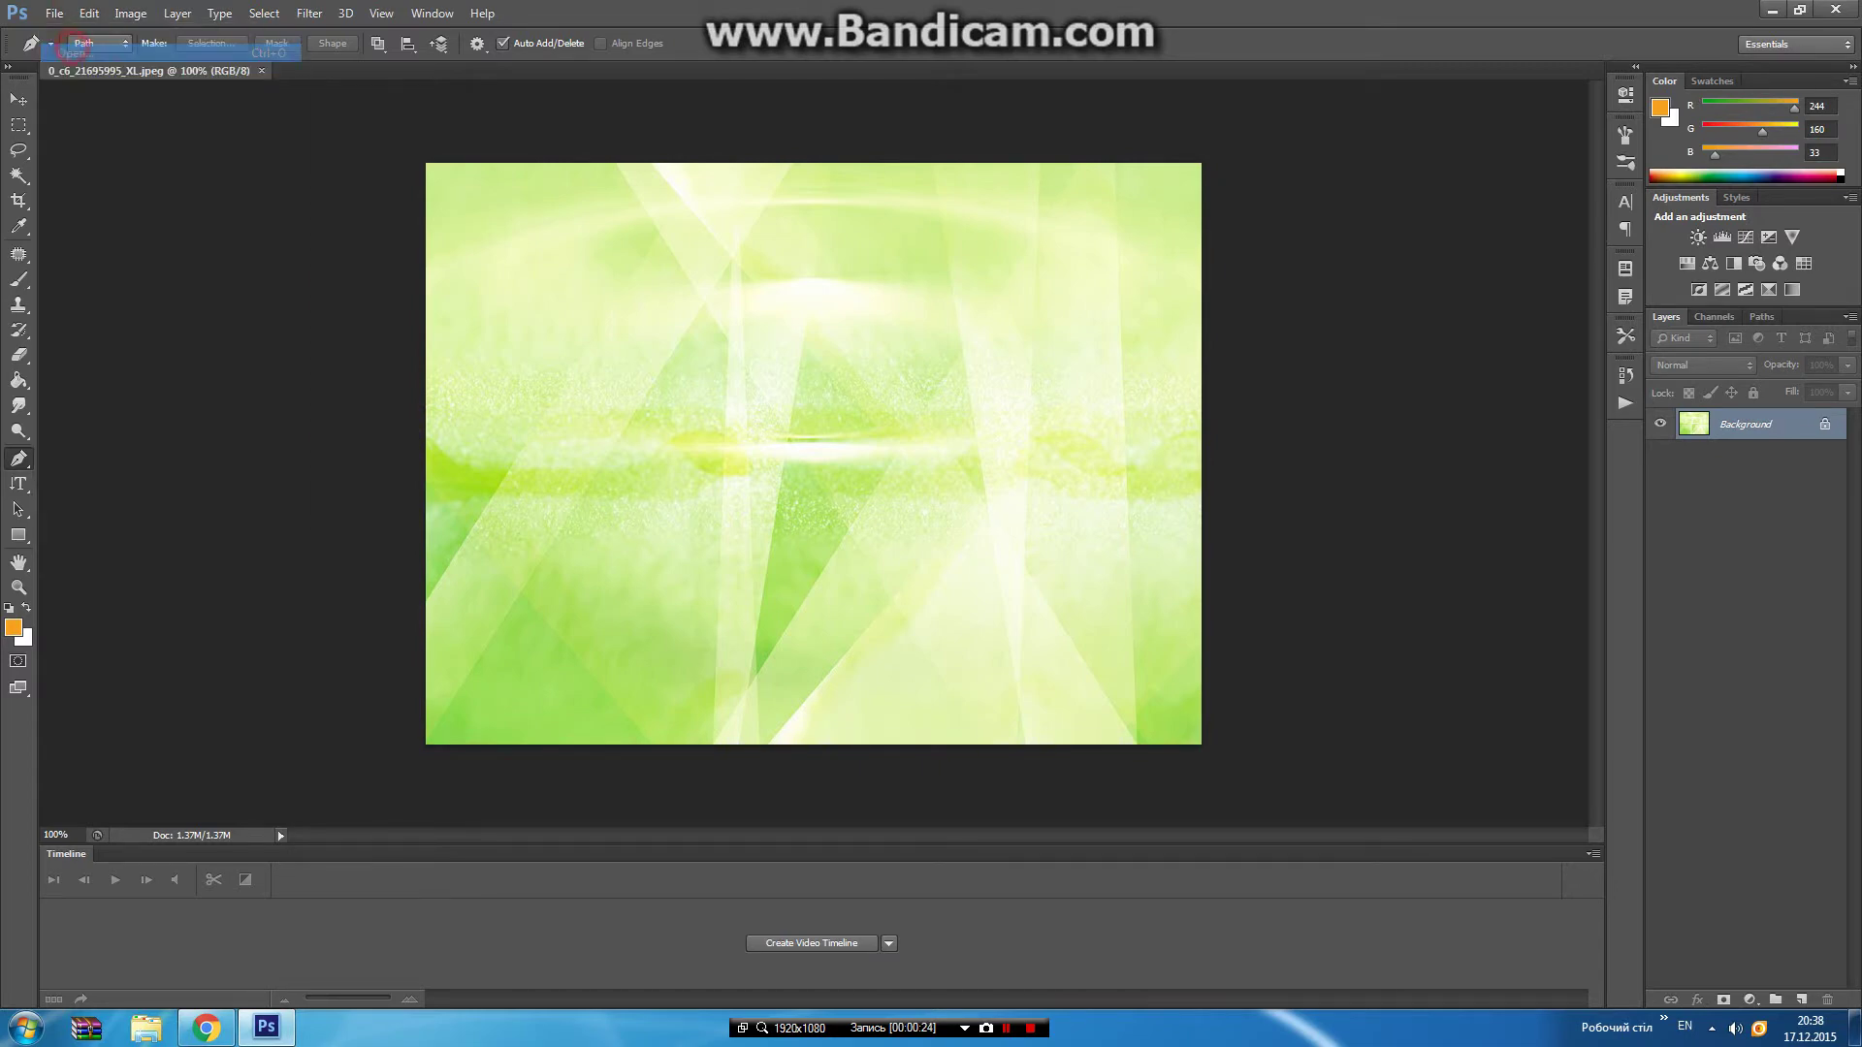
pyautogui.scroll(-1, 1180, 411)
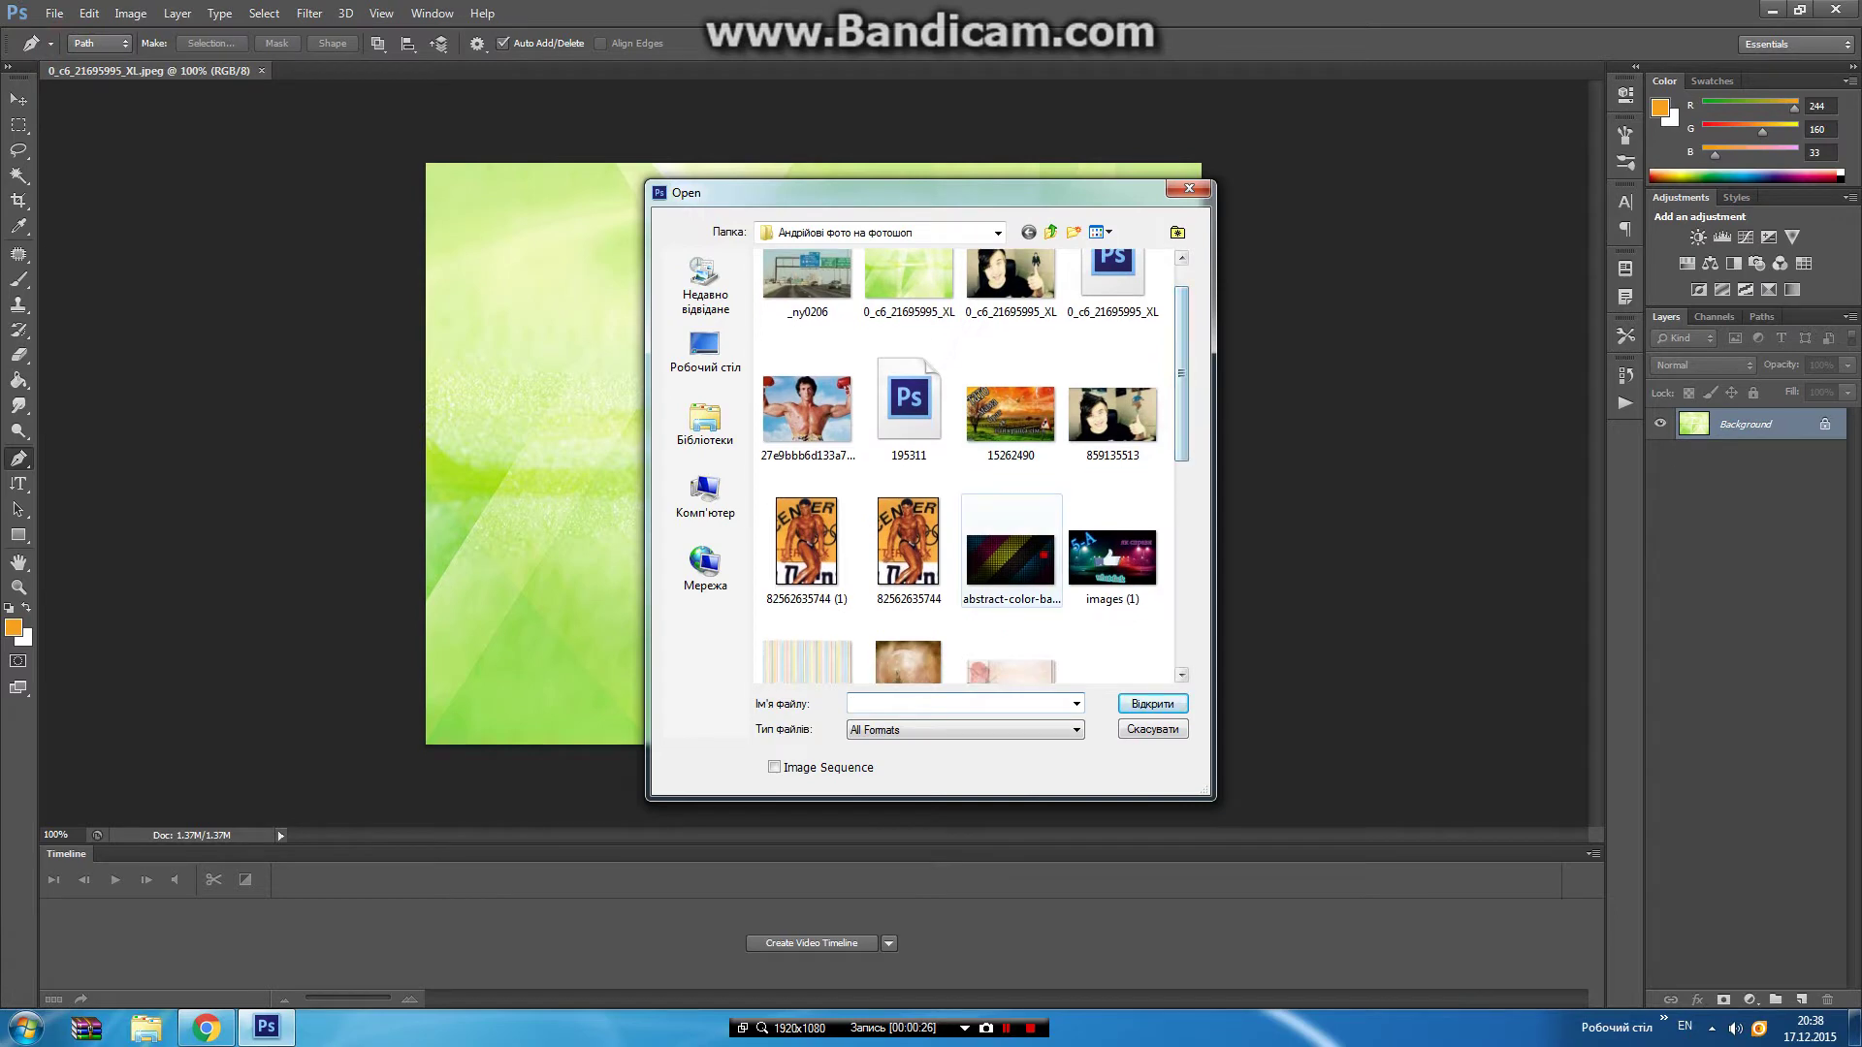
pyautogui.doubleClick(1044, 555)
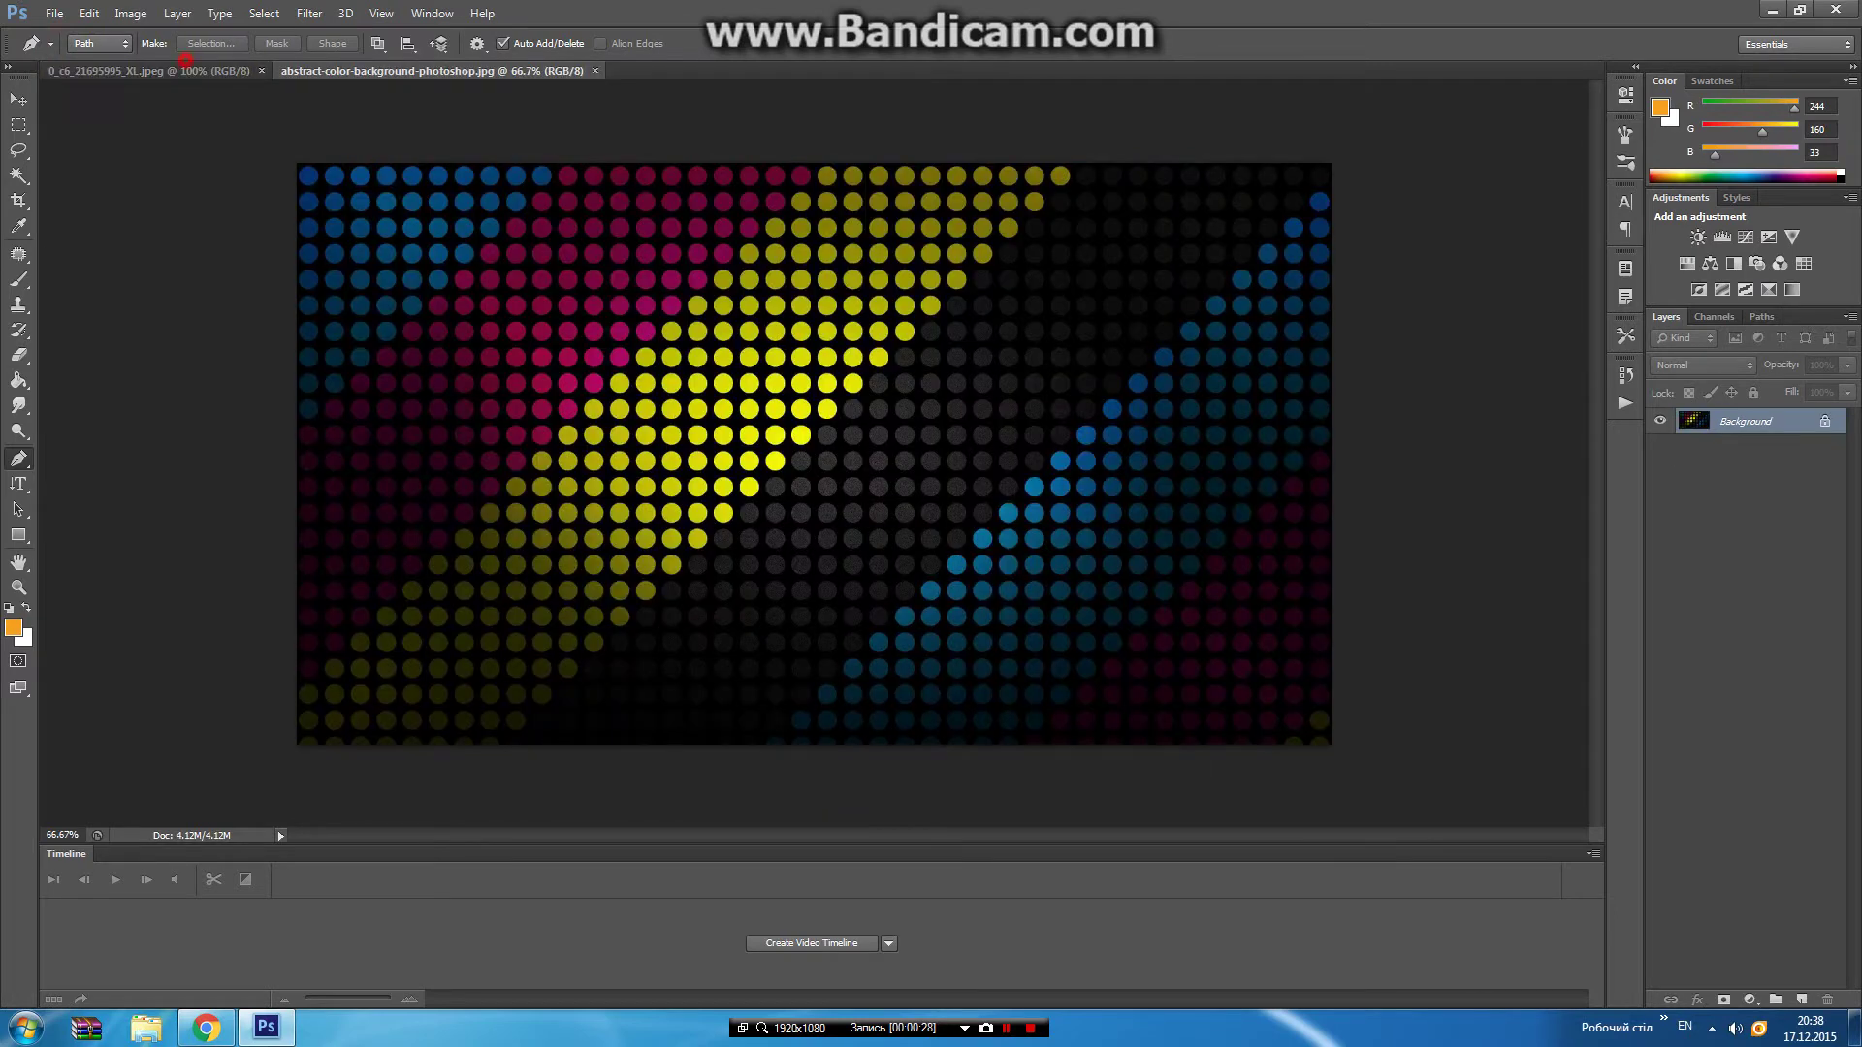
# Compare the two open images by switching between them, finishing on the green background image.
pyautogui.click(199, 69)
pyautogui.click(431, 70)
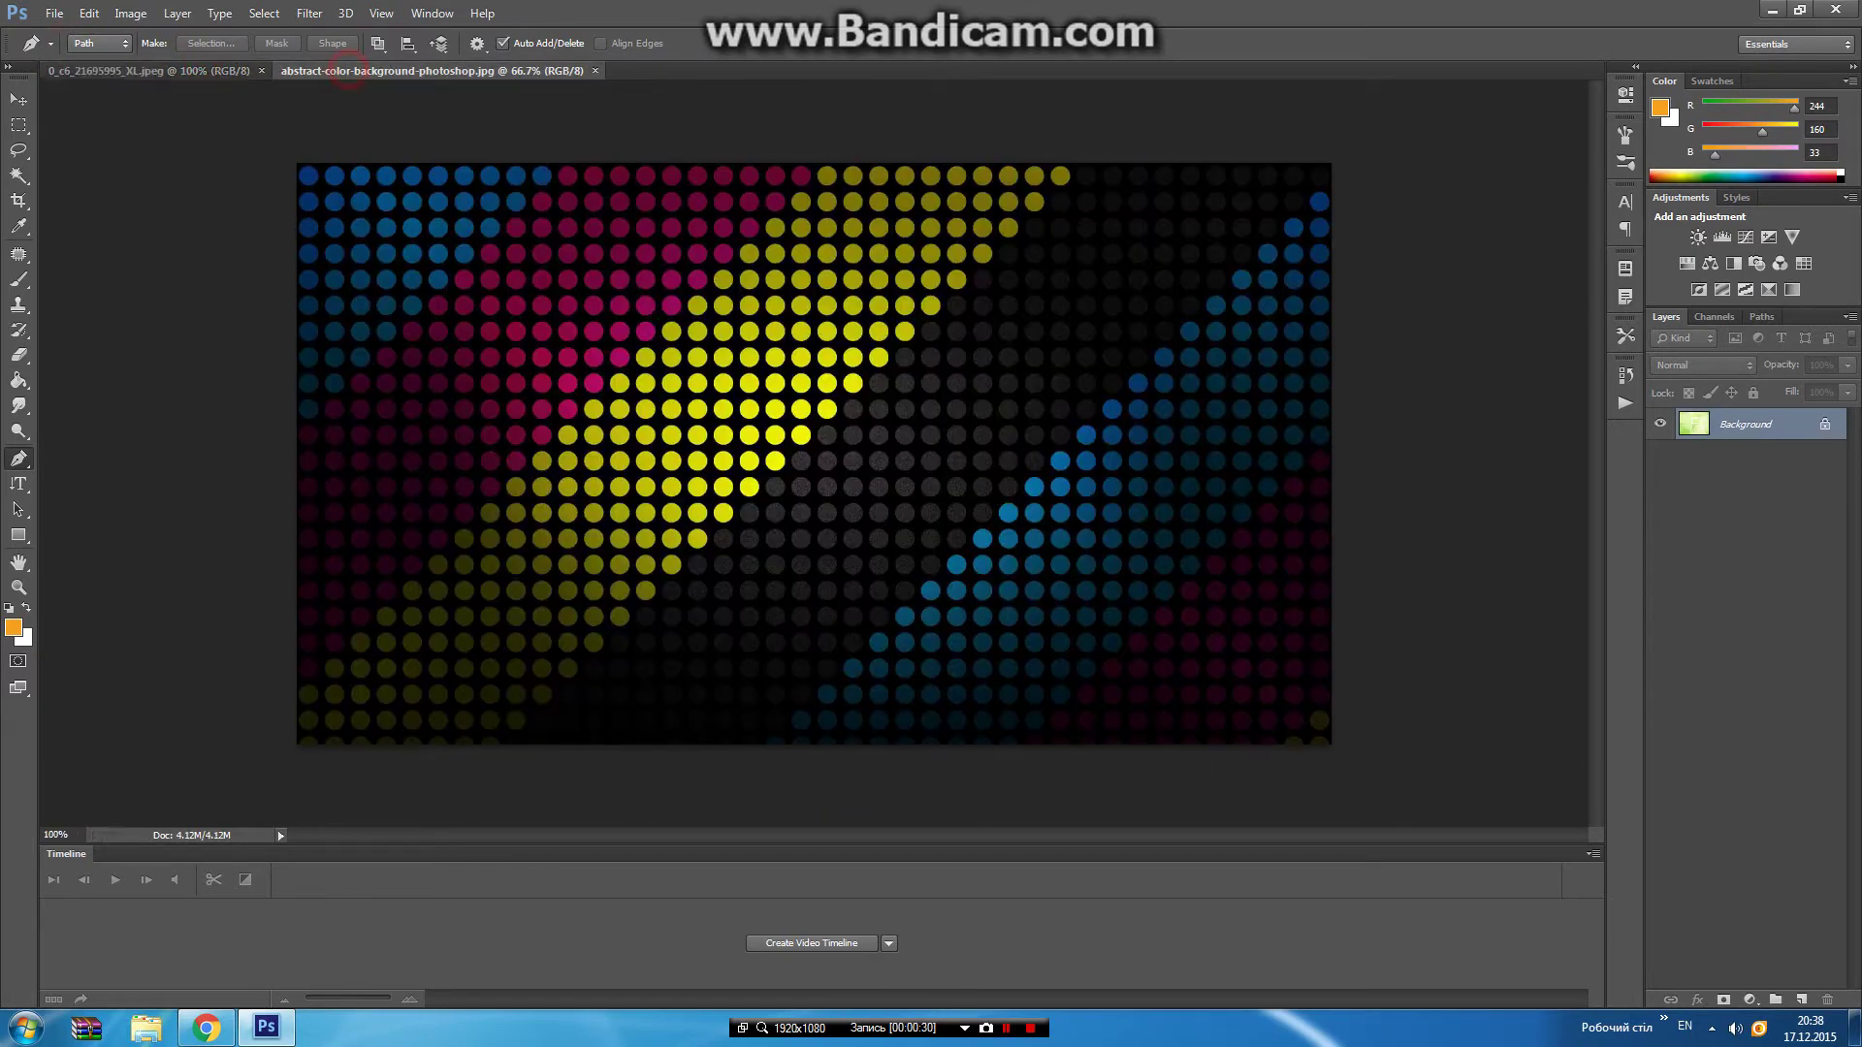
pyautogui.click(155, 70)
pyautogui.click(431, 70)
pyautogui.click(194, 72)
pyautogui.click(431, 69)
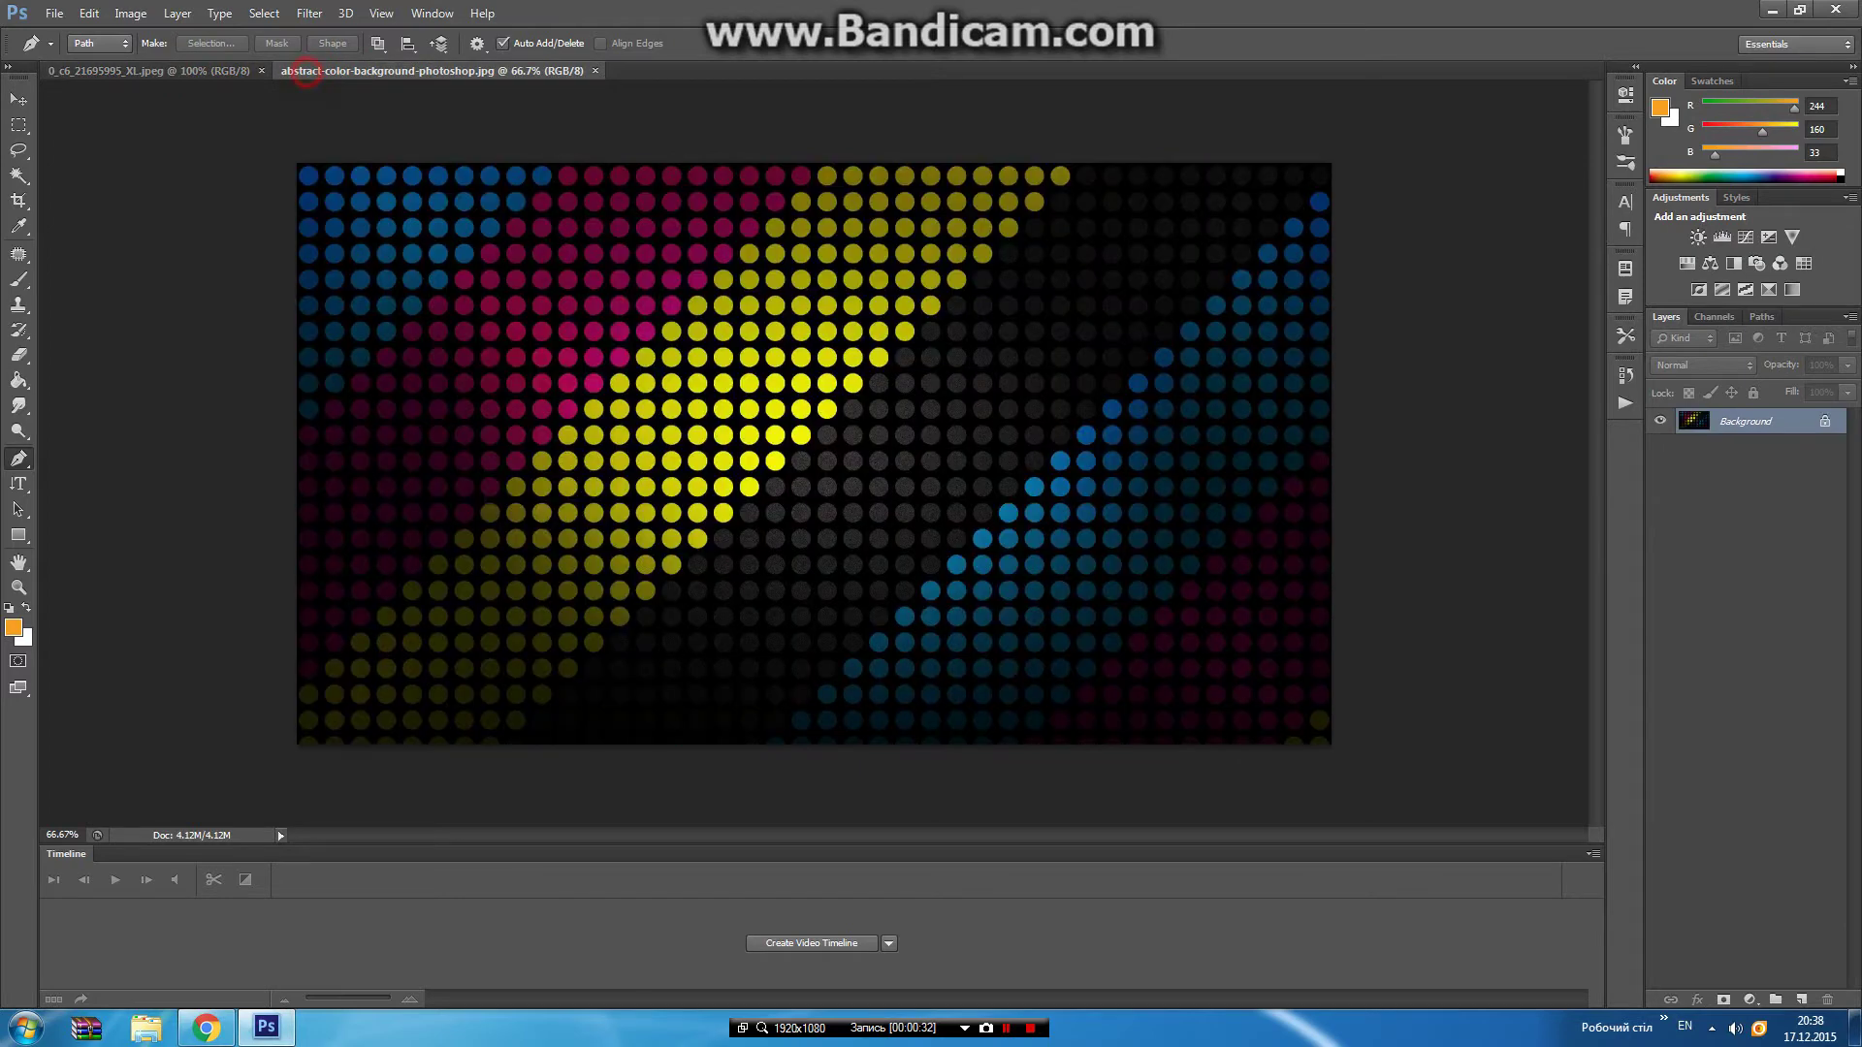
pyautogui.click(155, 70)
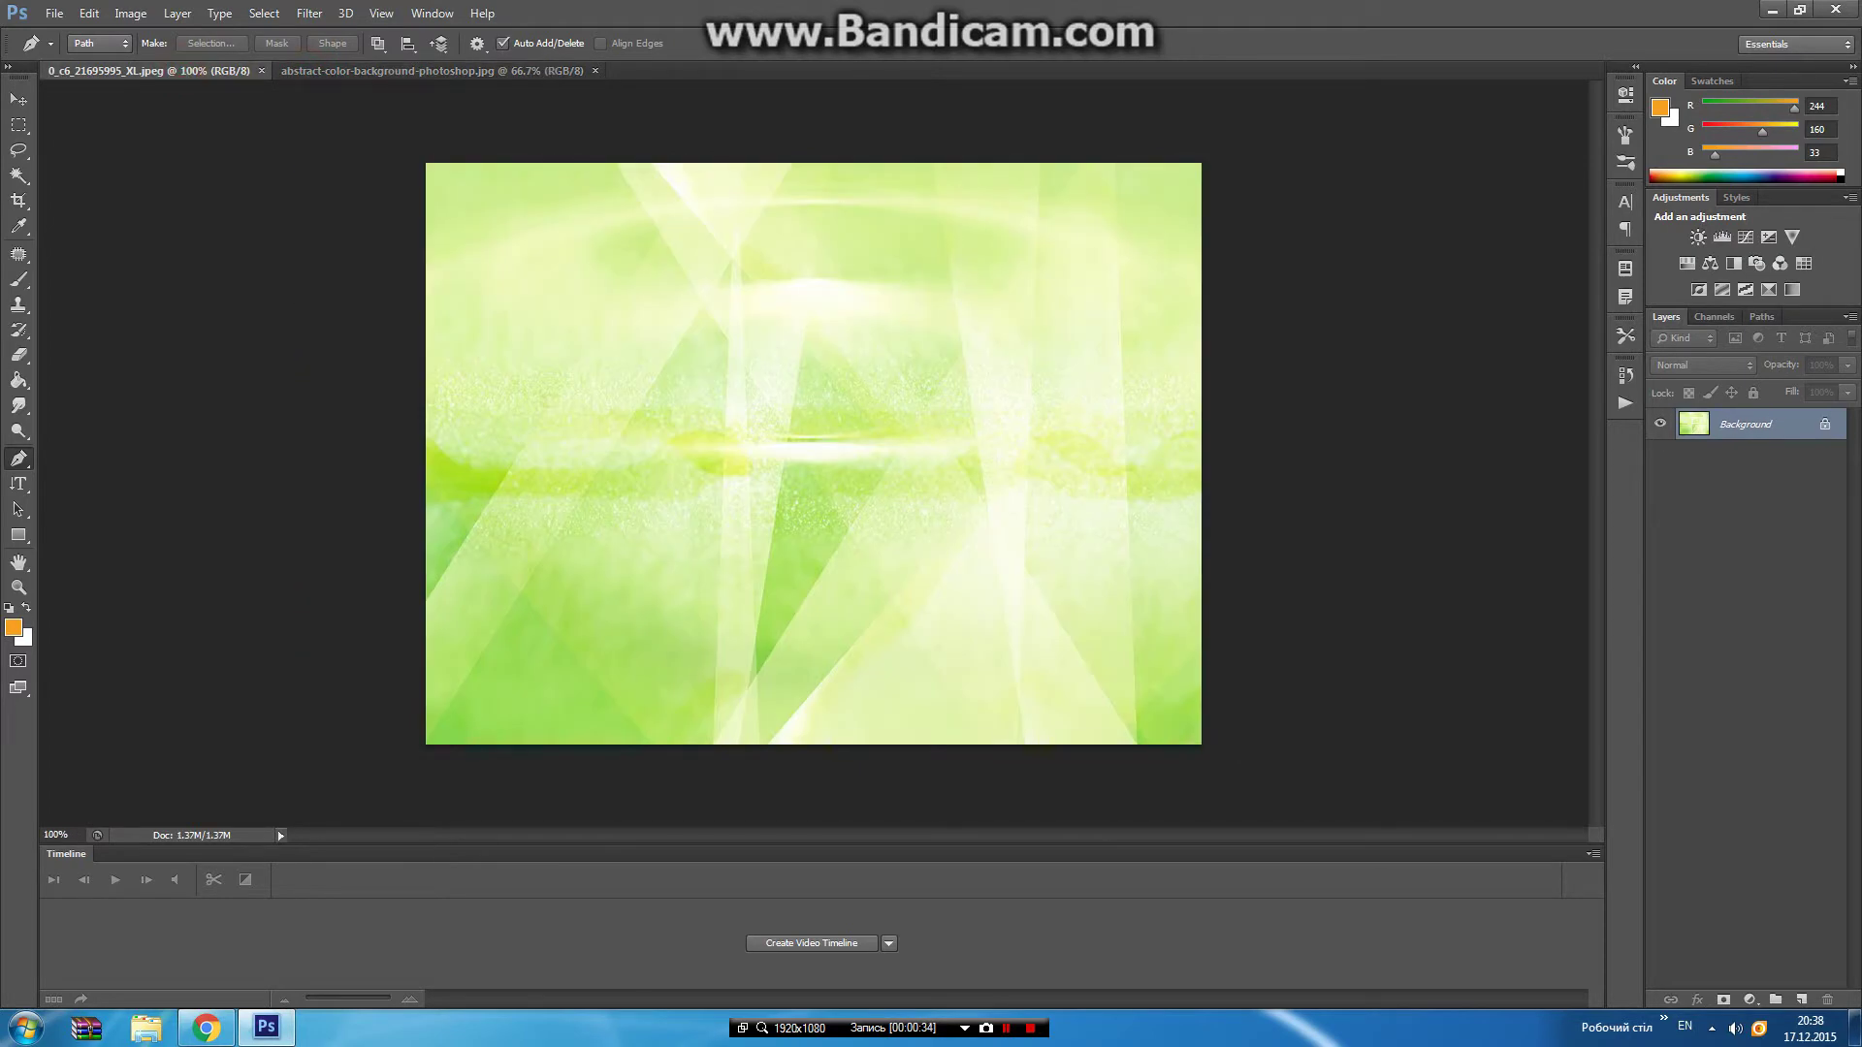
# Draw a closed, roughly circular path with the Pen tool around the middle of the green image.
pyautogui.click(18, 432)
pyautogui.click(18, 458)
pyautogui.click(866, 331)
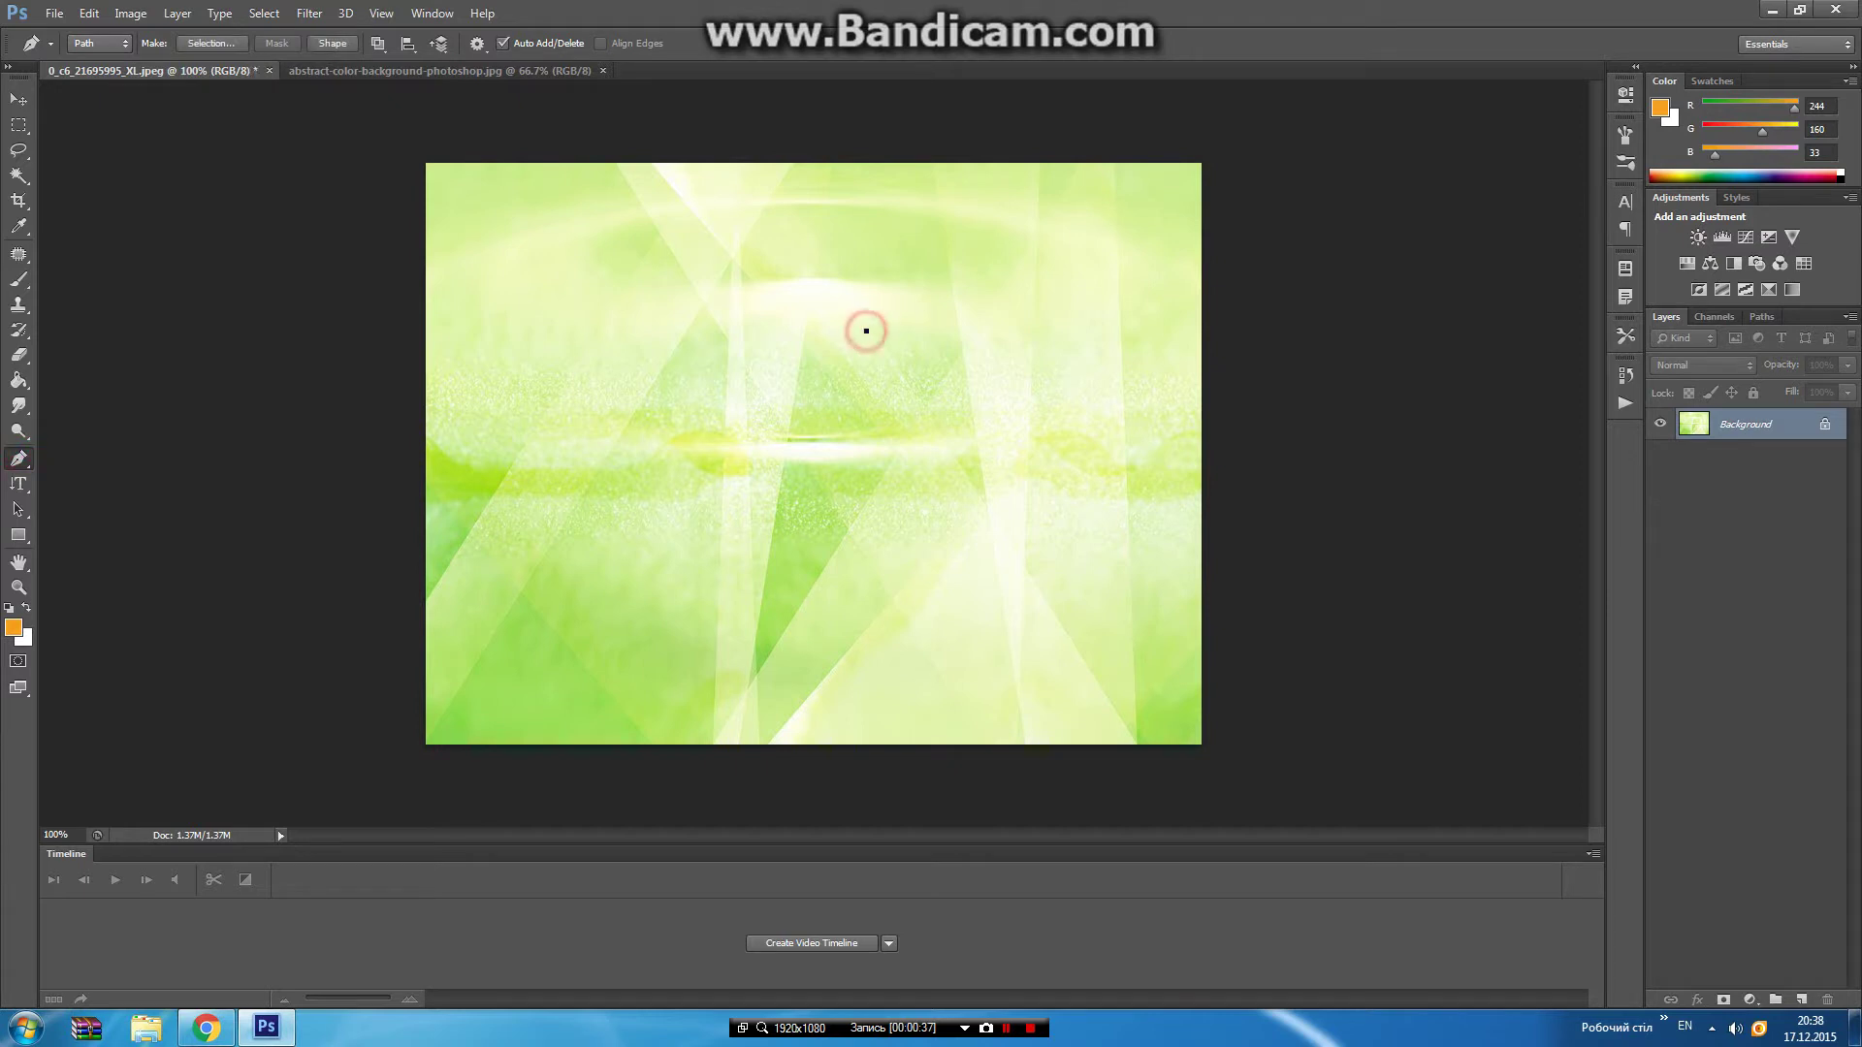
pyautogui.click(782, 320)
pyautogui.click(741, 320)
pyautogui.click(716, 329)
pyautogui.click(684, 346)
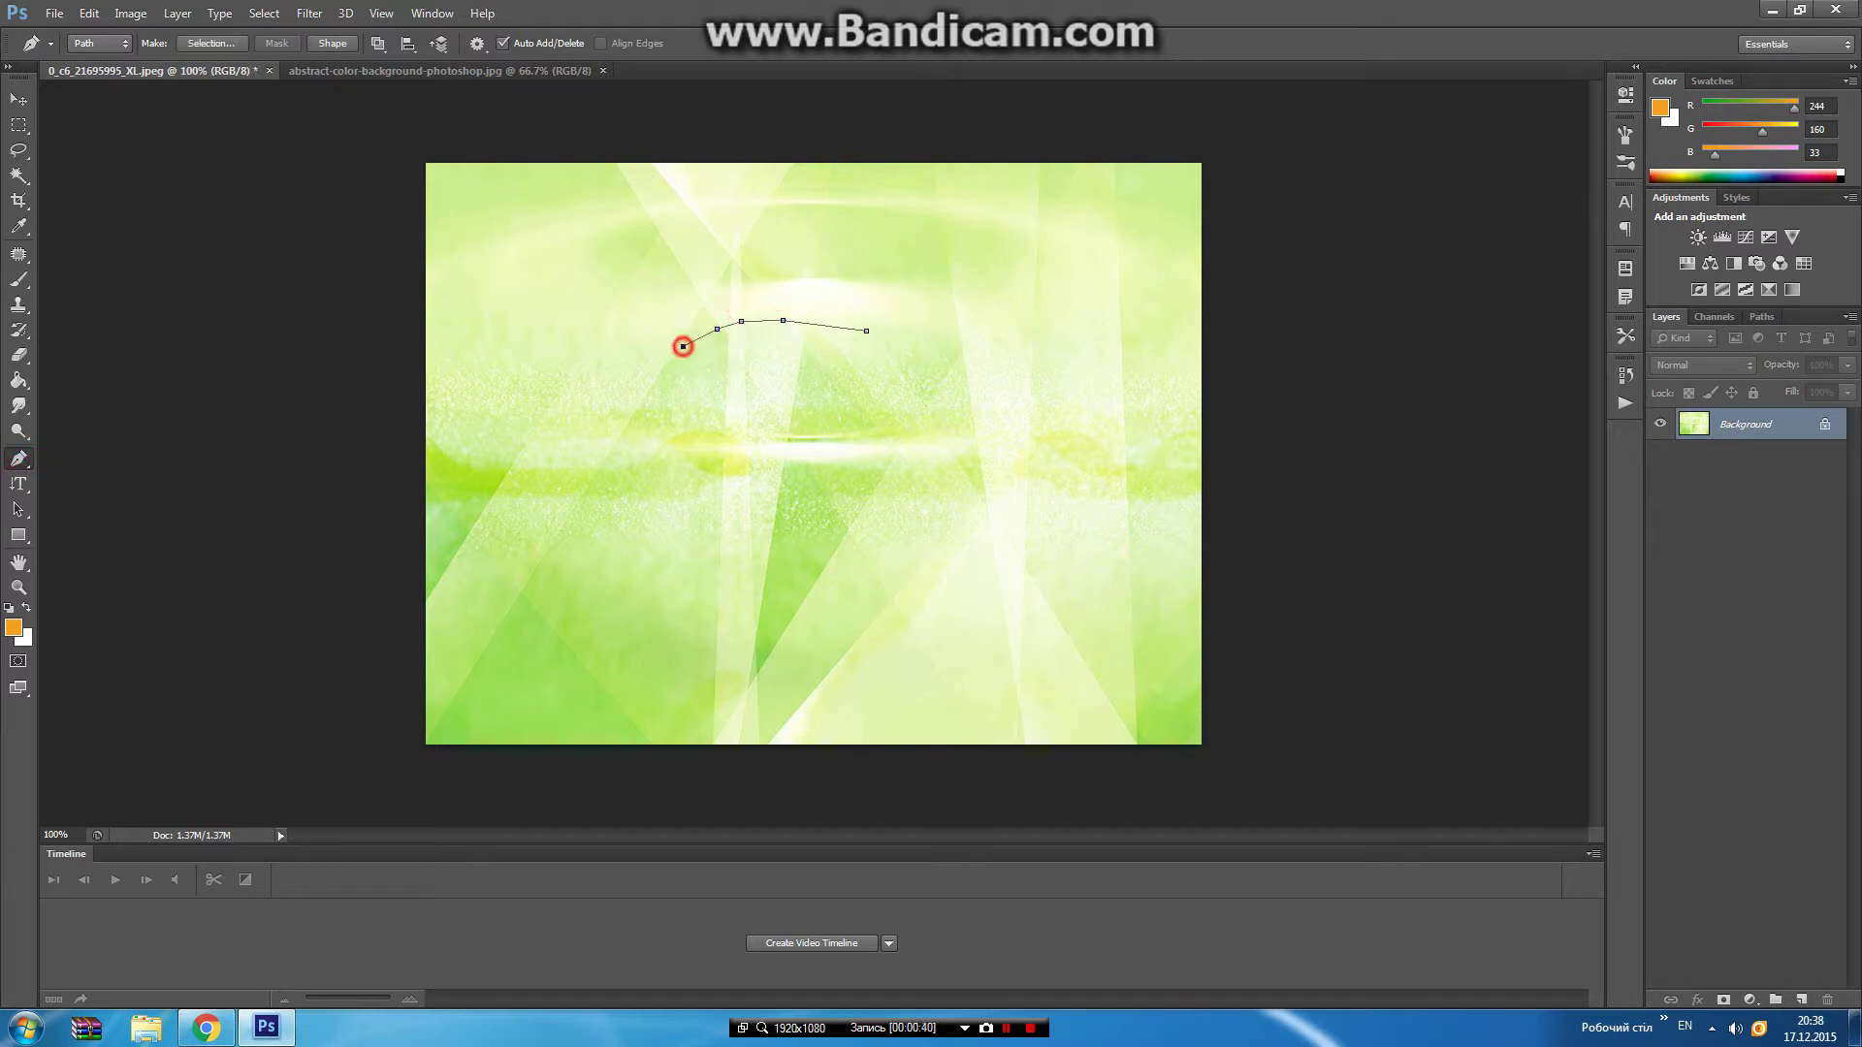
pyautogui.click(657, 373)
pyautogui.click(646, 408)
pyautogui.click(623, 451)
pyautogui.click(638, 512)
pyautogui.click(664, 585)
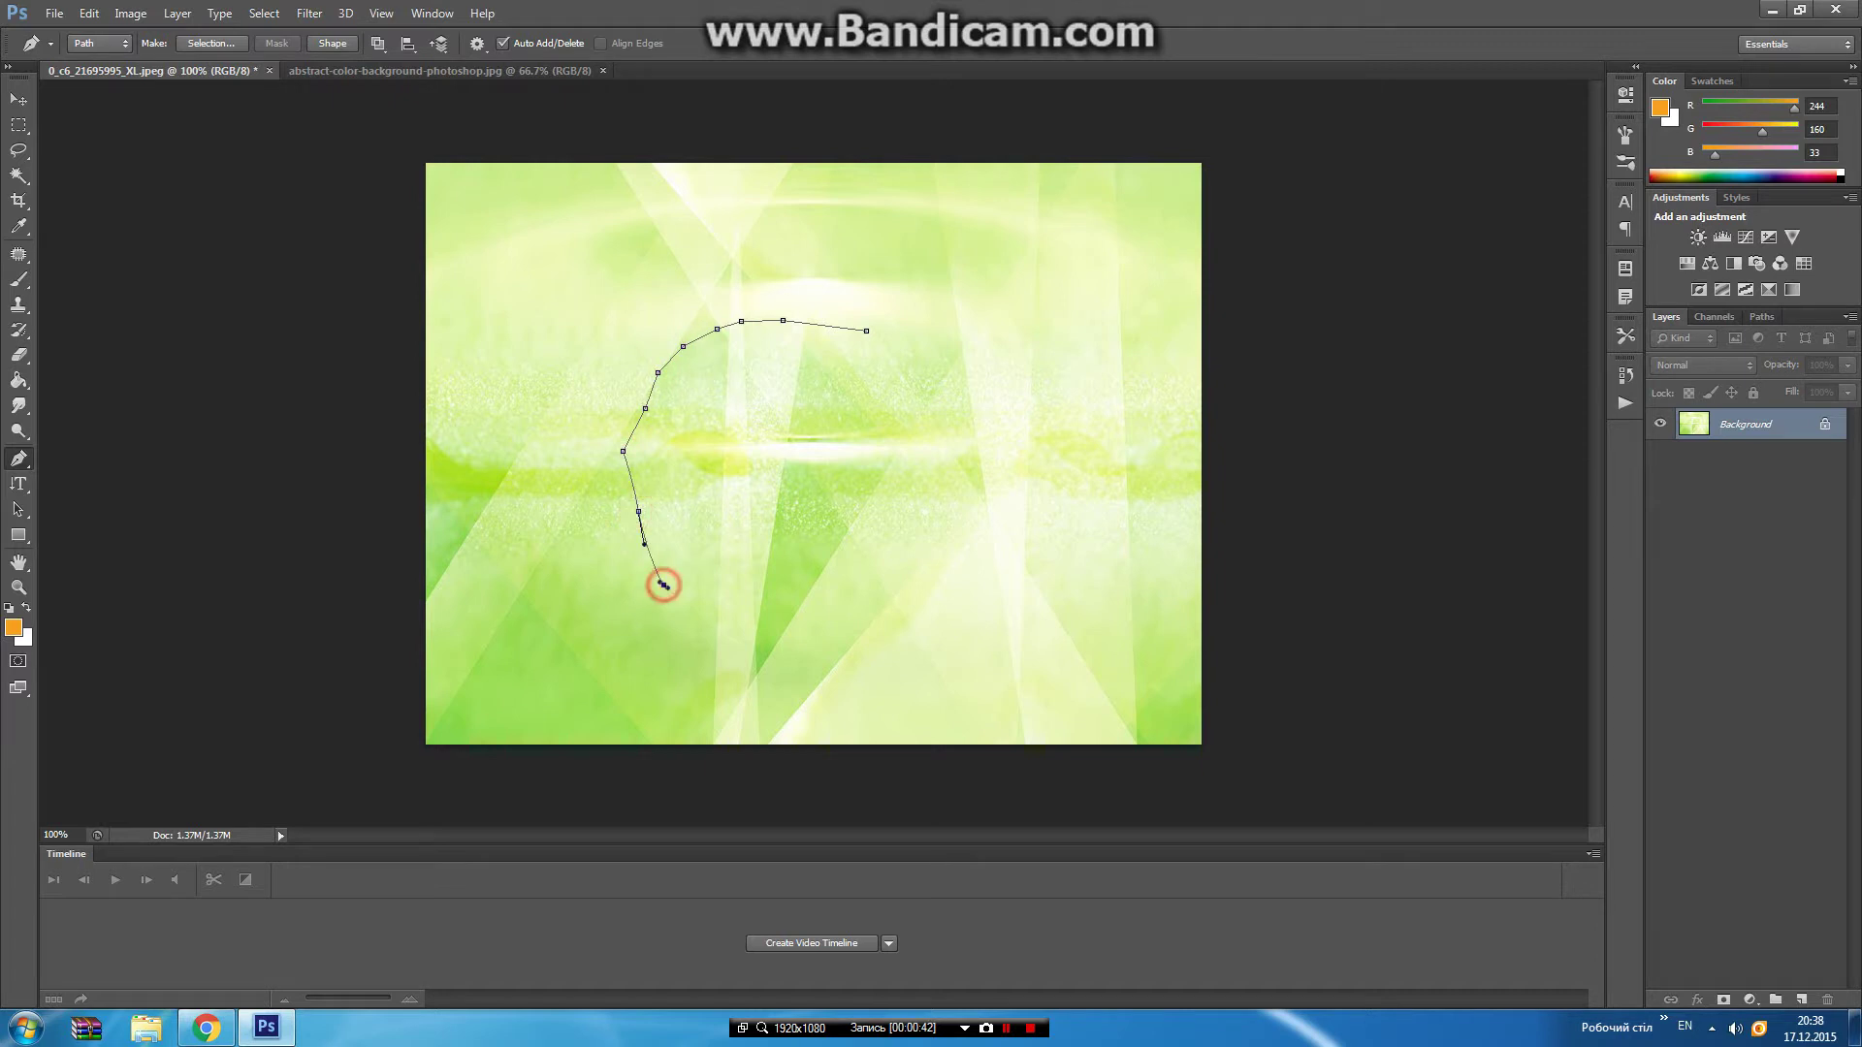
pyautogui.click(728, 609)
pyautogui.click(820, 614)
pyautogui.click(883, 593)
pyautogui.click(931, 531)
pyautogui.click(953, 465)
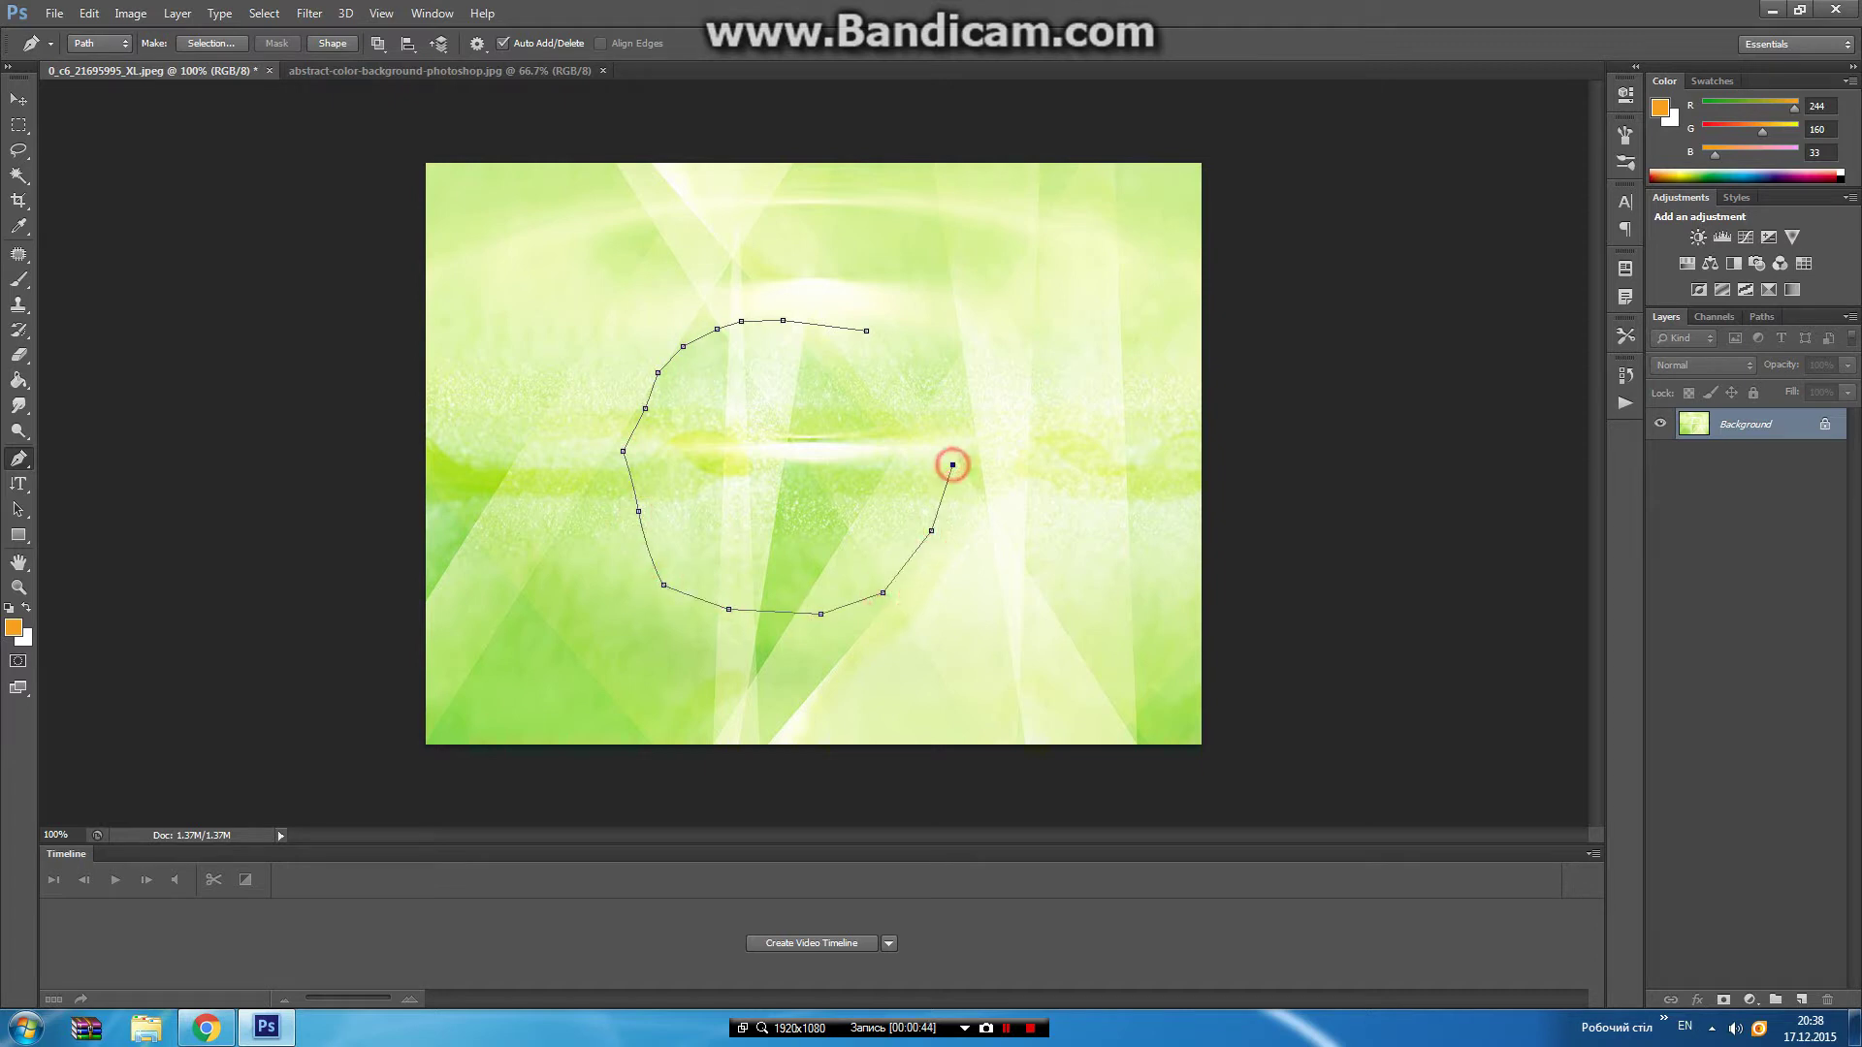
pyautogui.click(954, 388)
pyautogui.click(915, 360)
pyautogui.click(866, 330)
# Convert the path into a new anti-aliased selection with a feather radius of 0 pixels.
pyautogui.rightClick(798, 460)
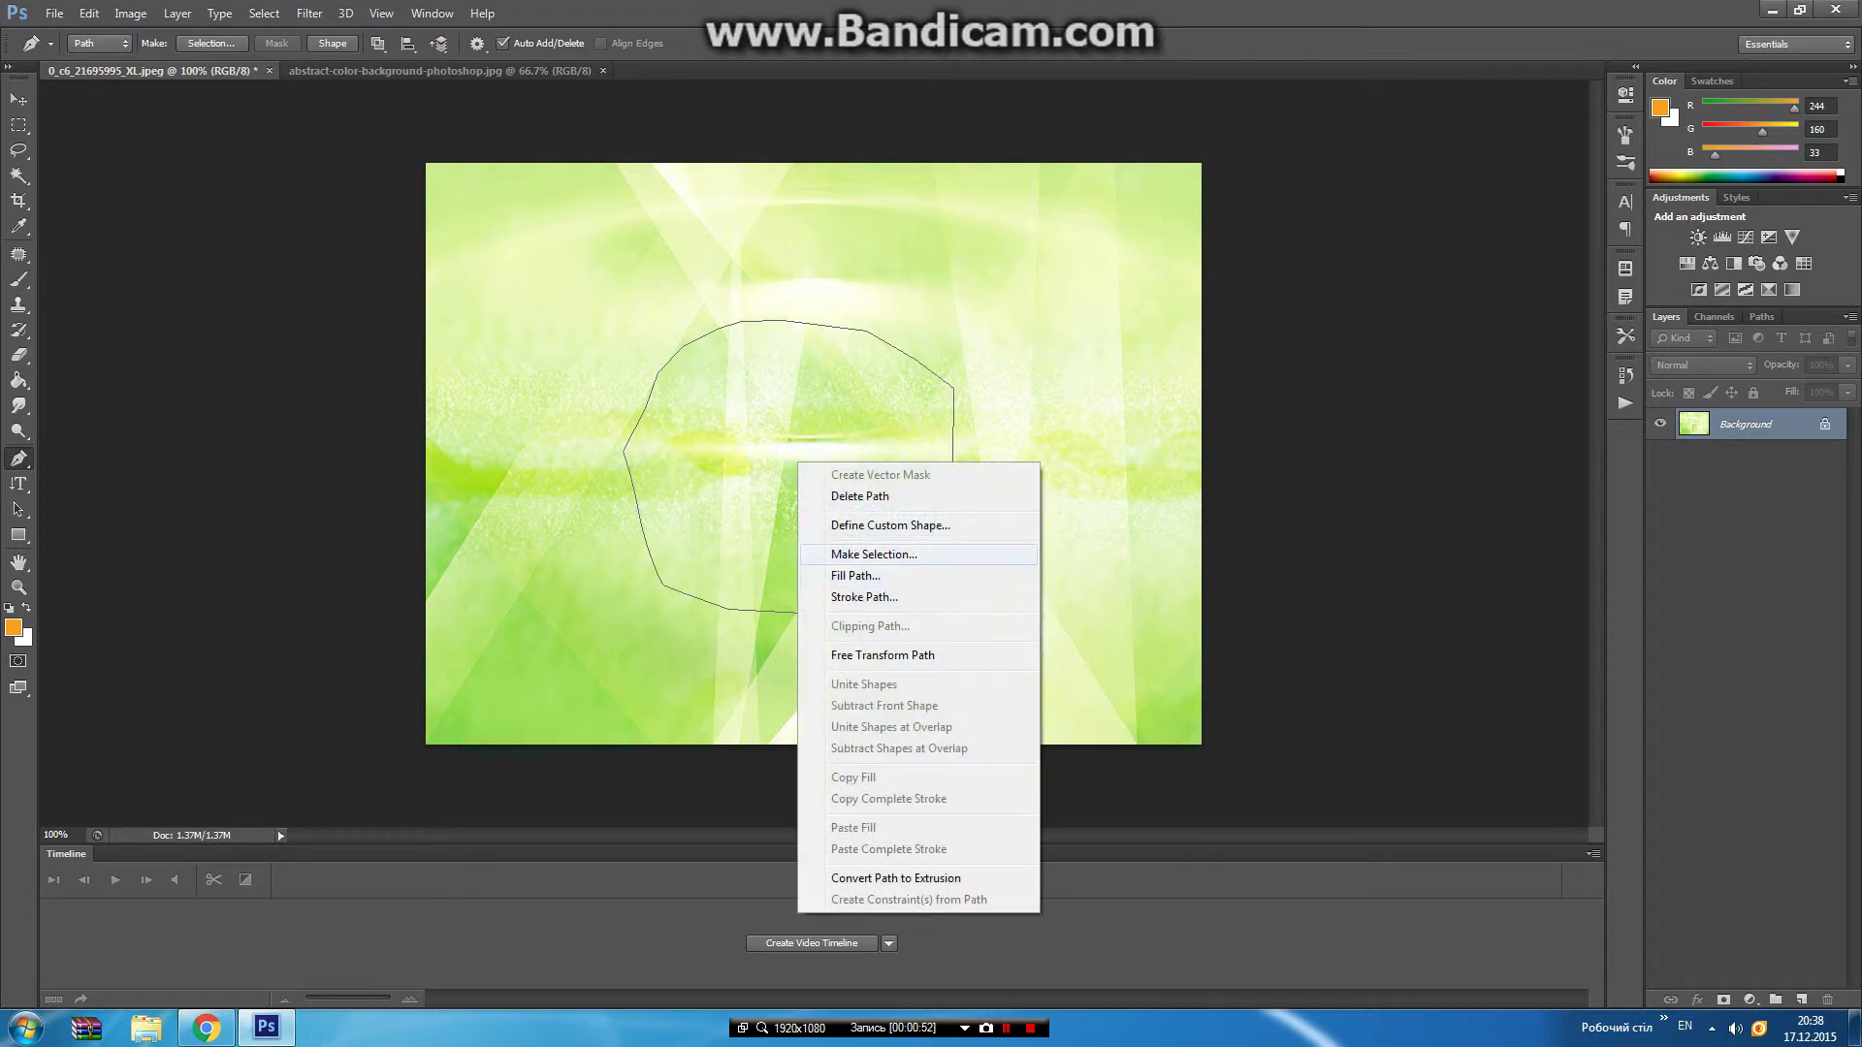
pyautogui.click(873, 554)
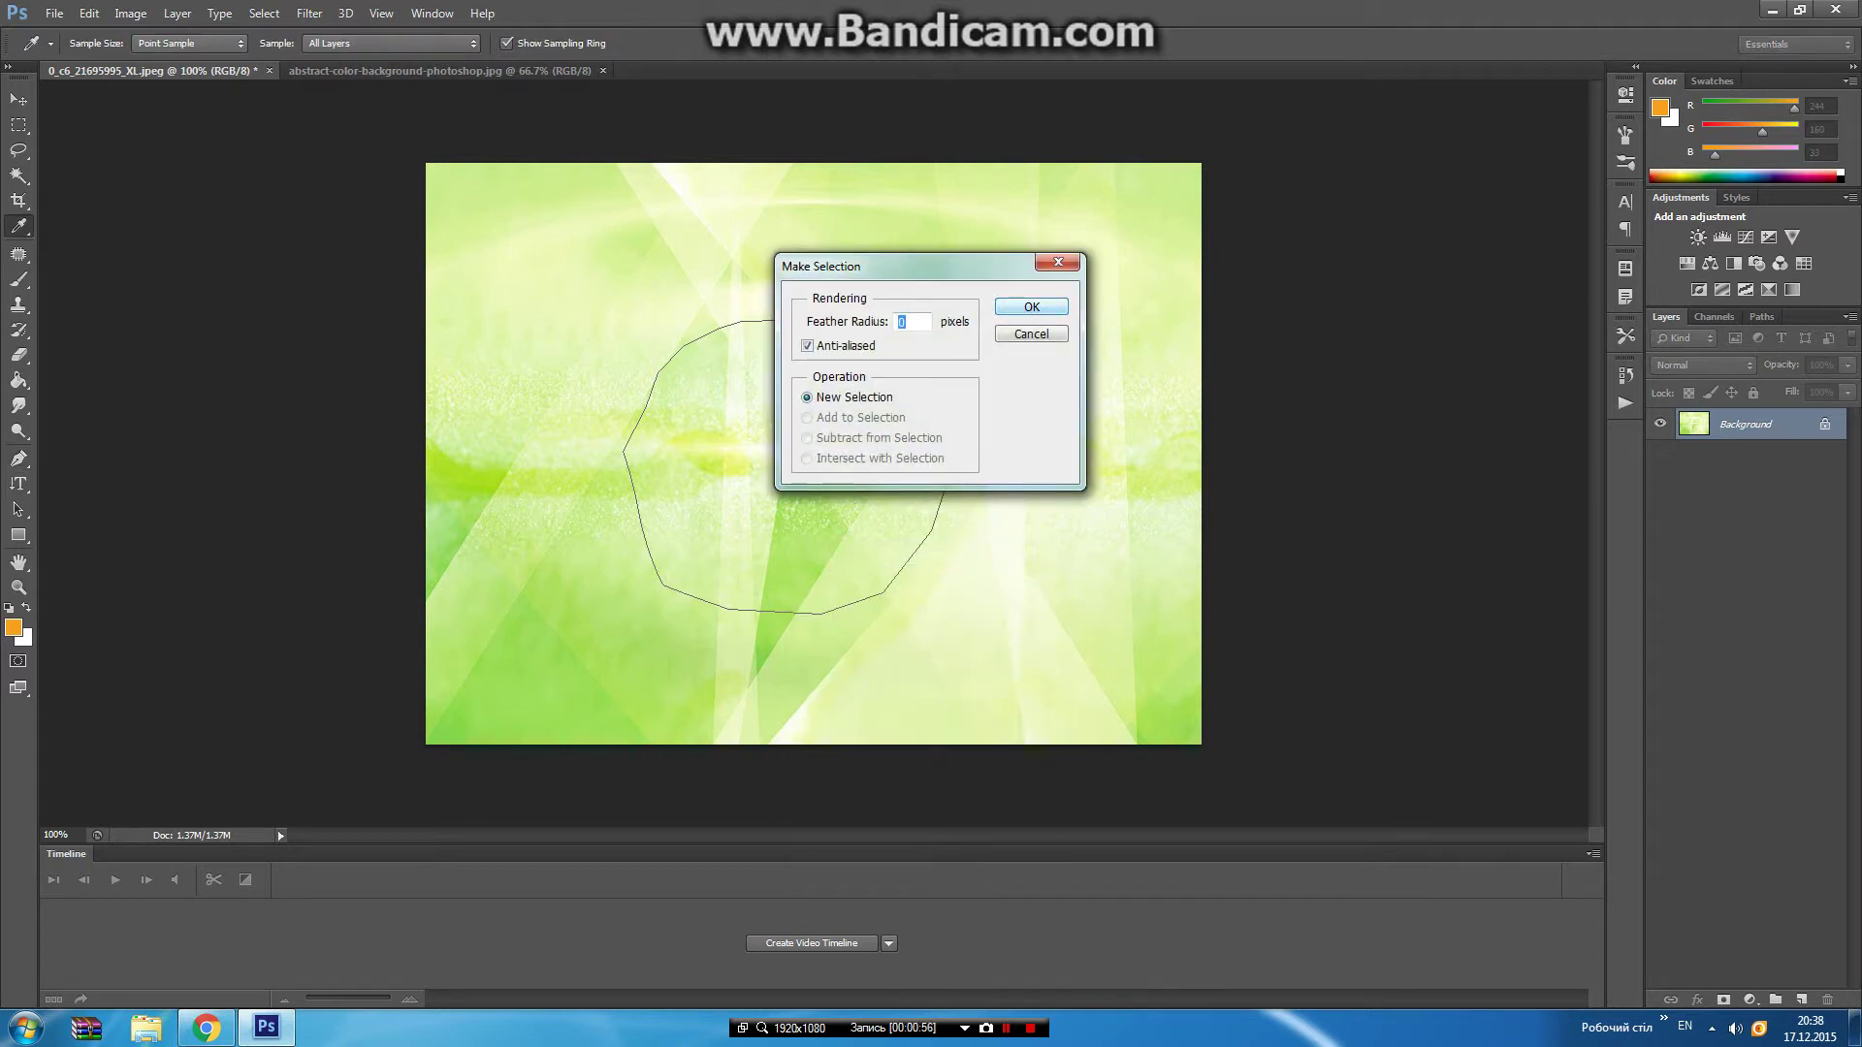
pyautogui.click(1031, 306)
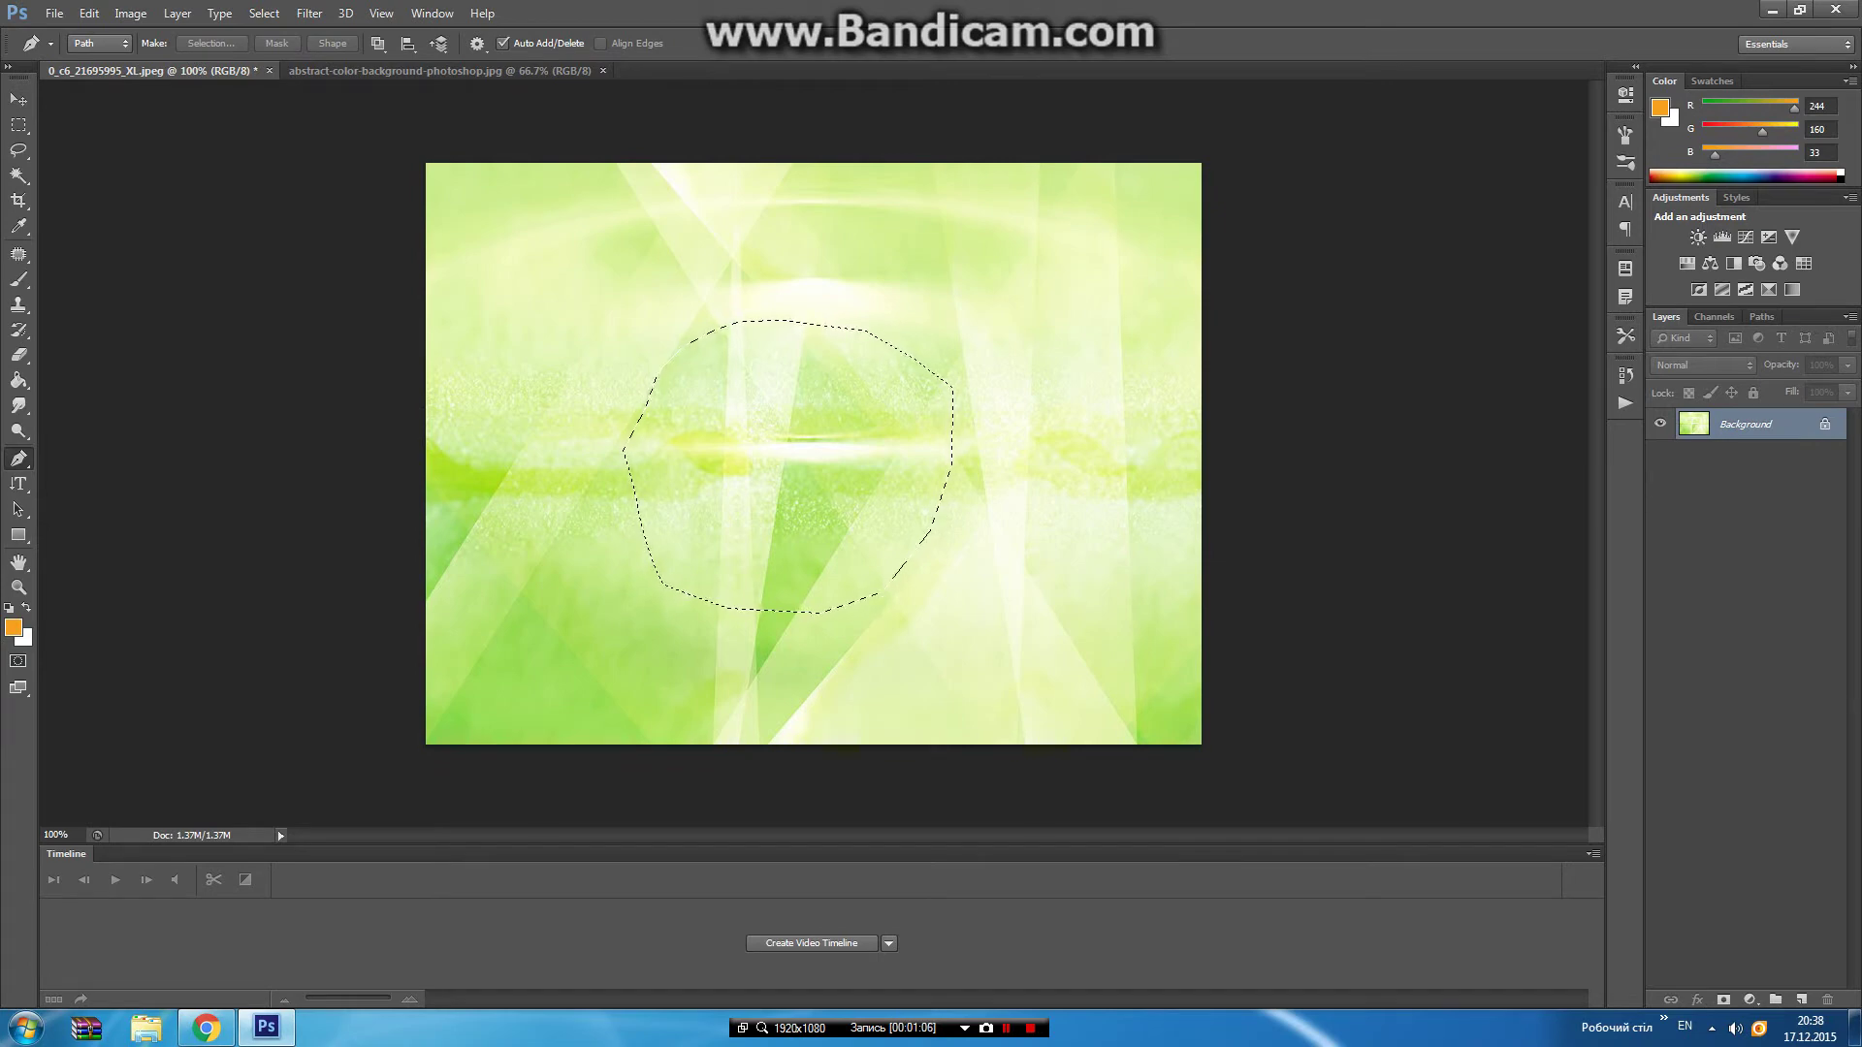
# Paste the copied green area into abstract-color-background-photoshop.jpg and enlarge it to about 183% width and 196% height, applying the transformation.
pyautogui.click(441, 71)
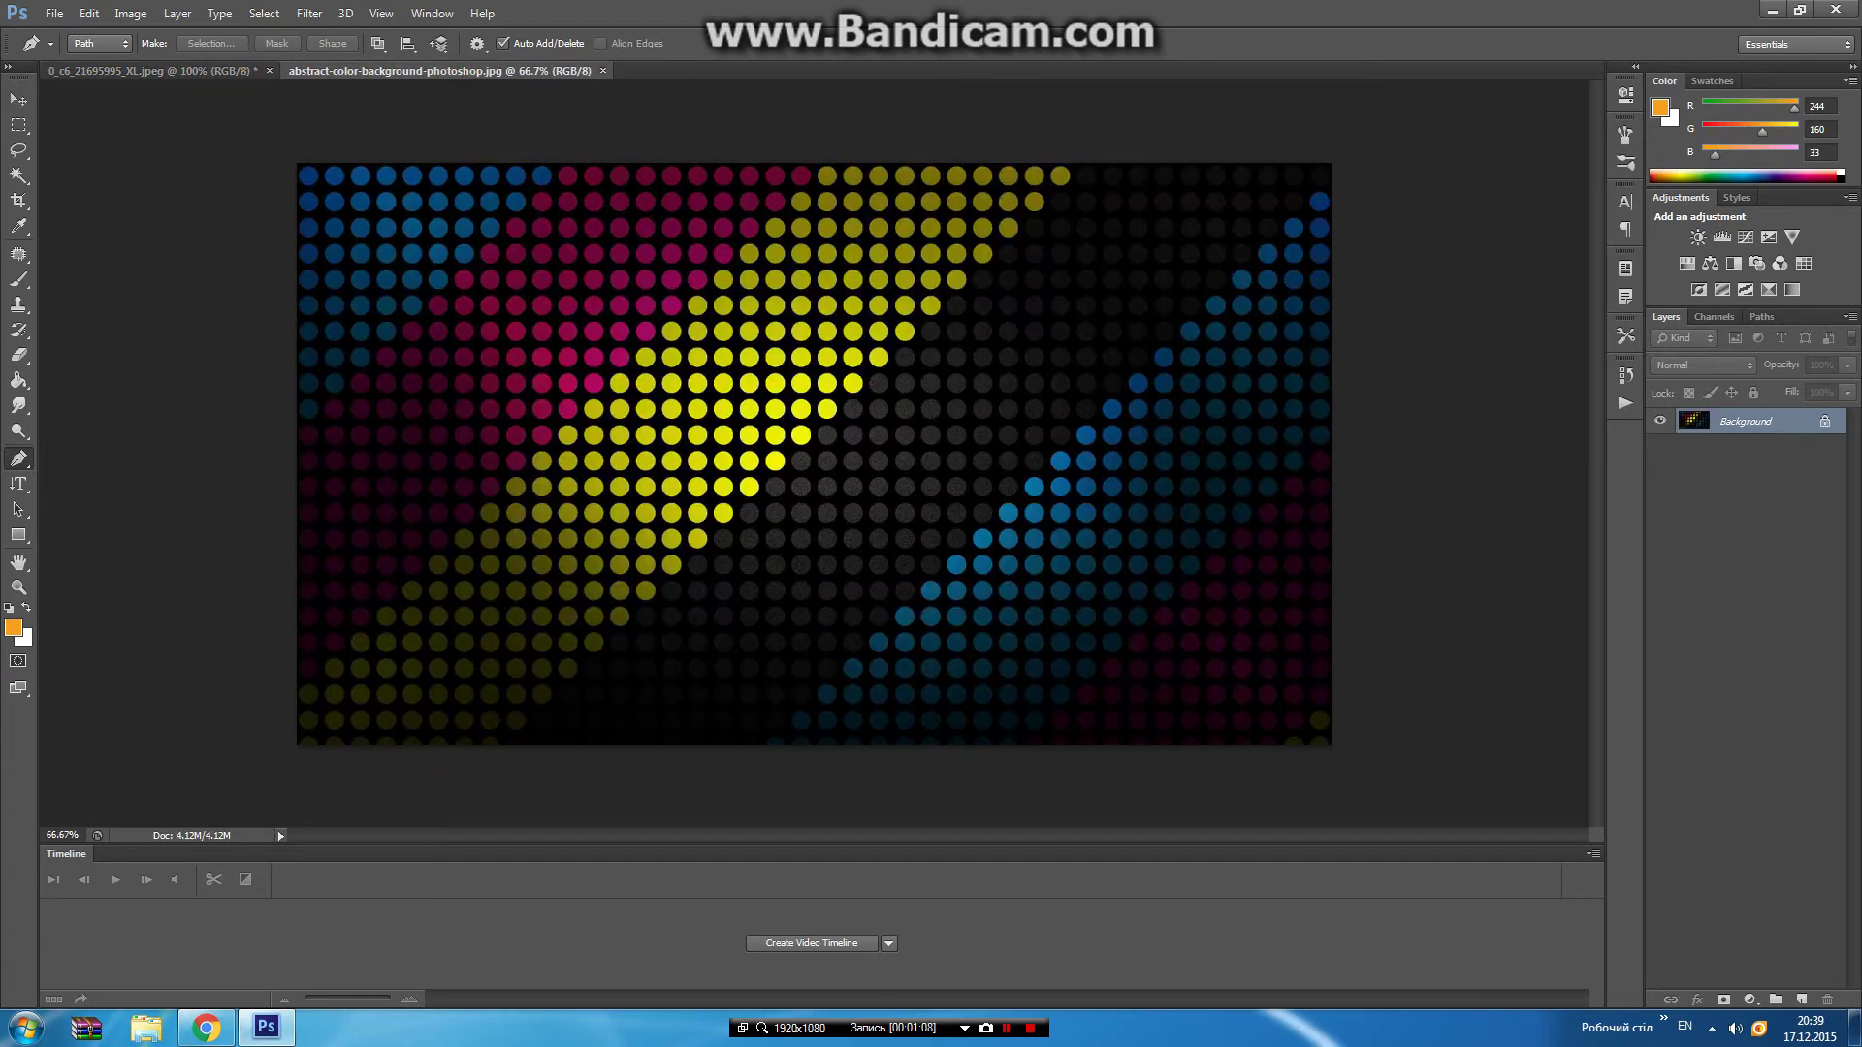
pyautogui.hotkey('ctrl', 'v')
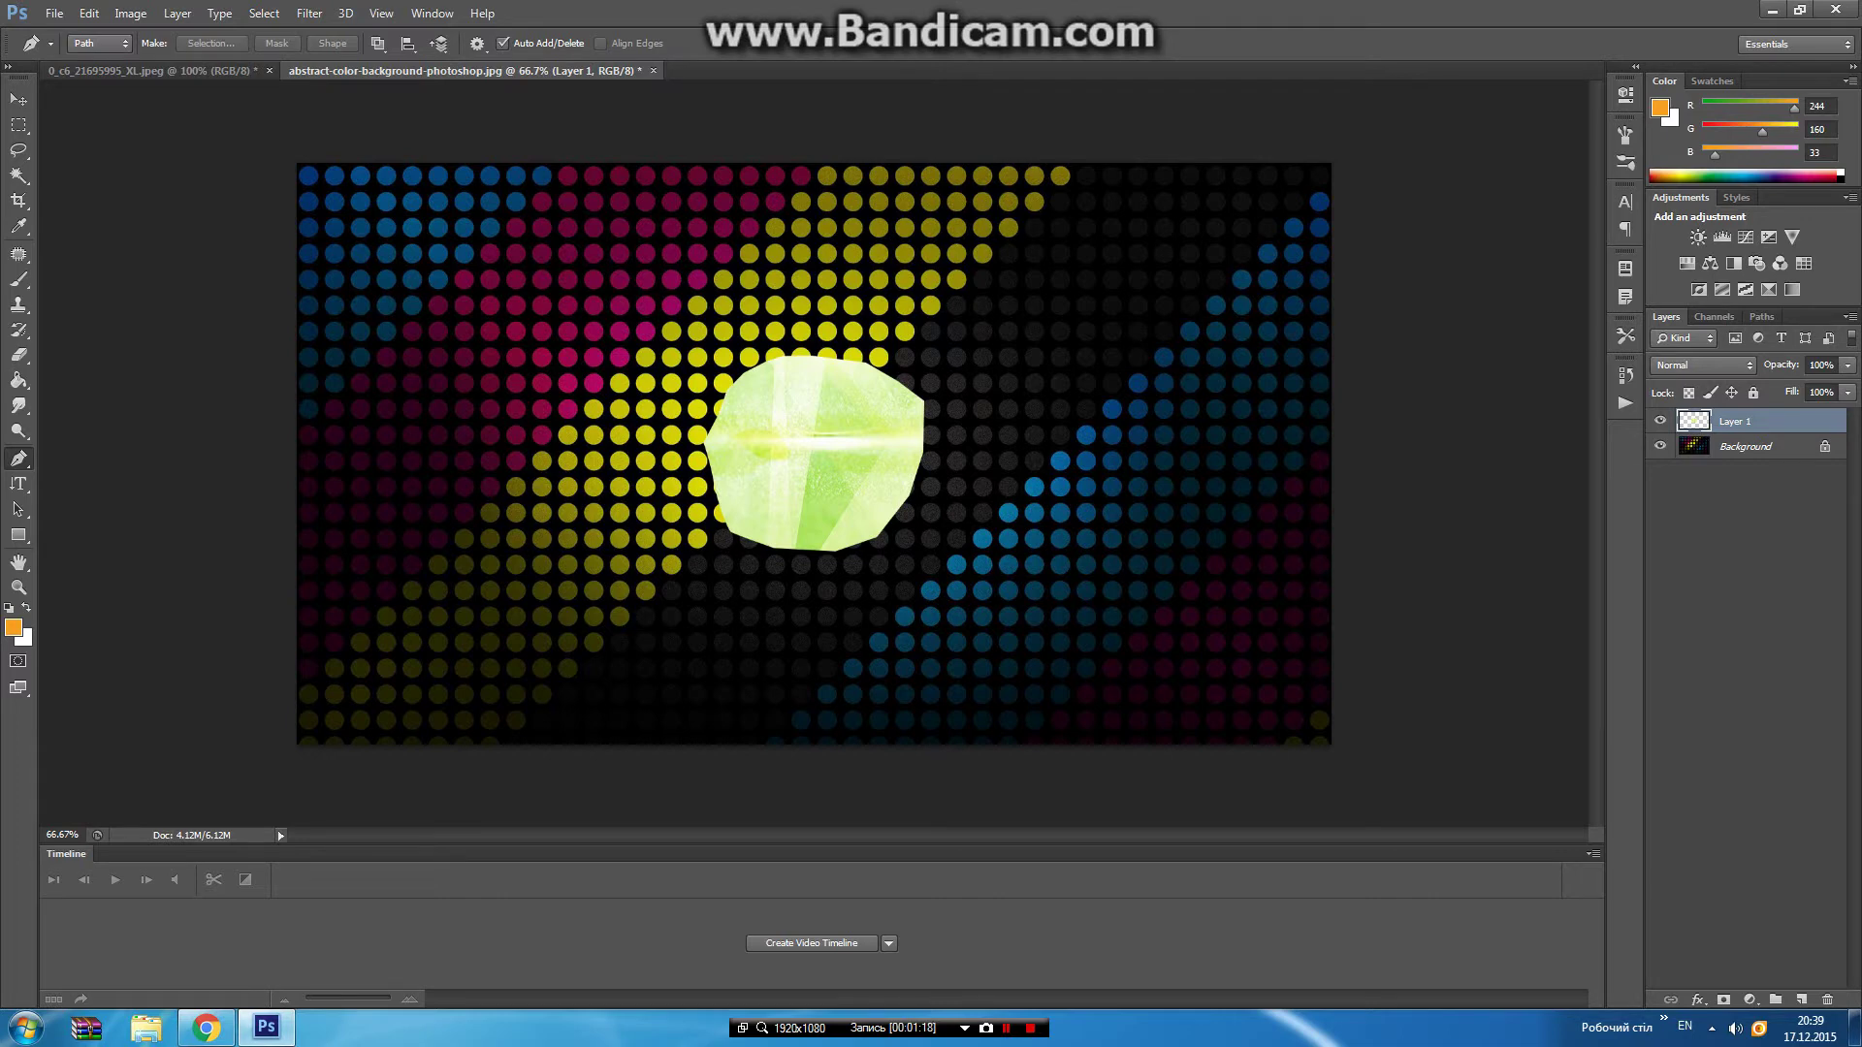
pyautogui.hotkey('ctrl', 't')
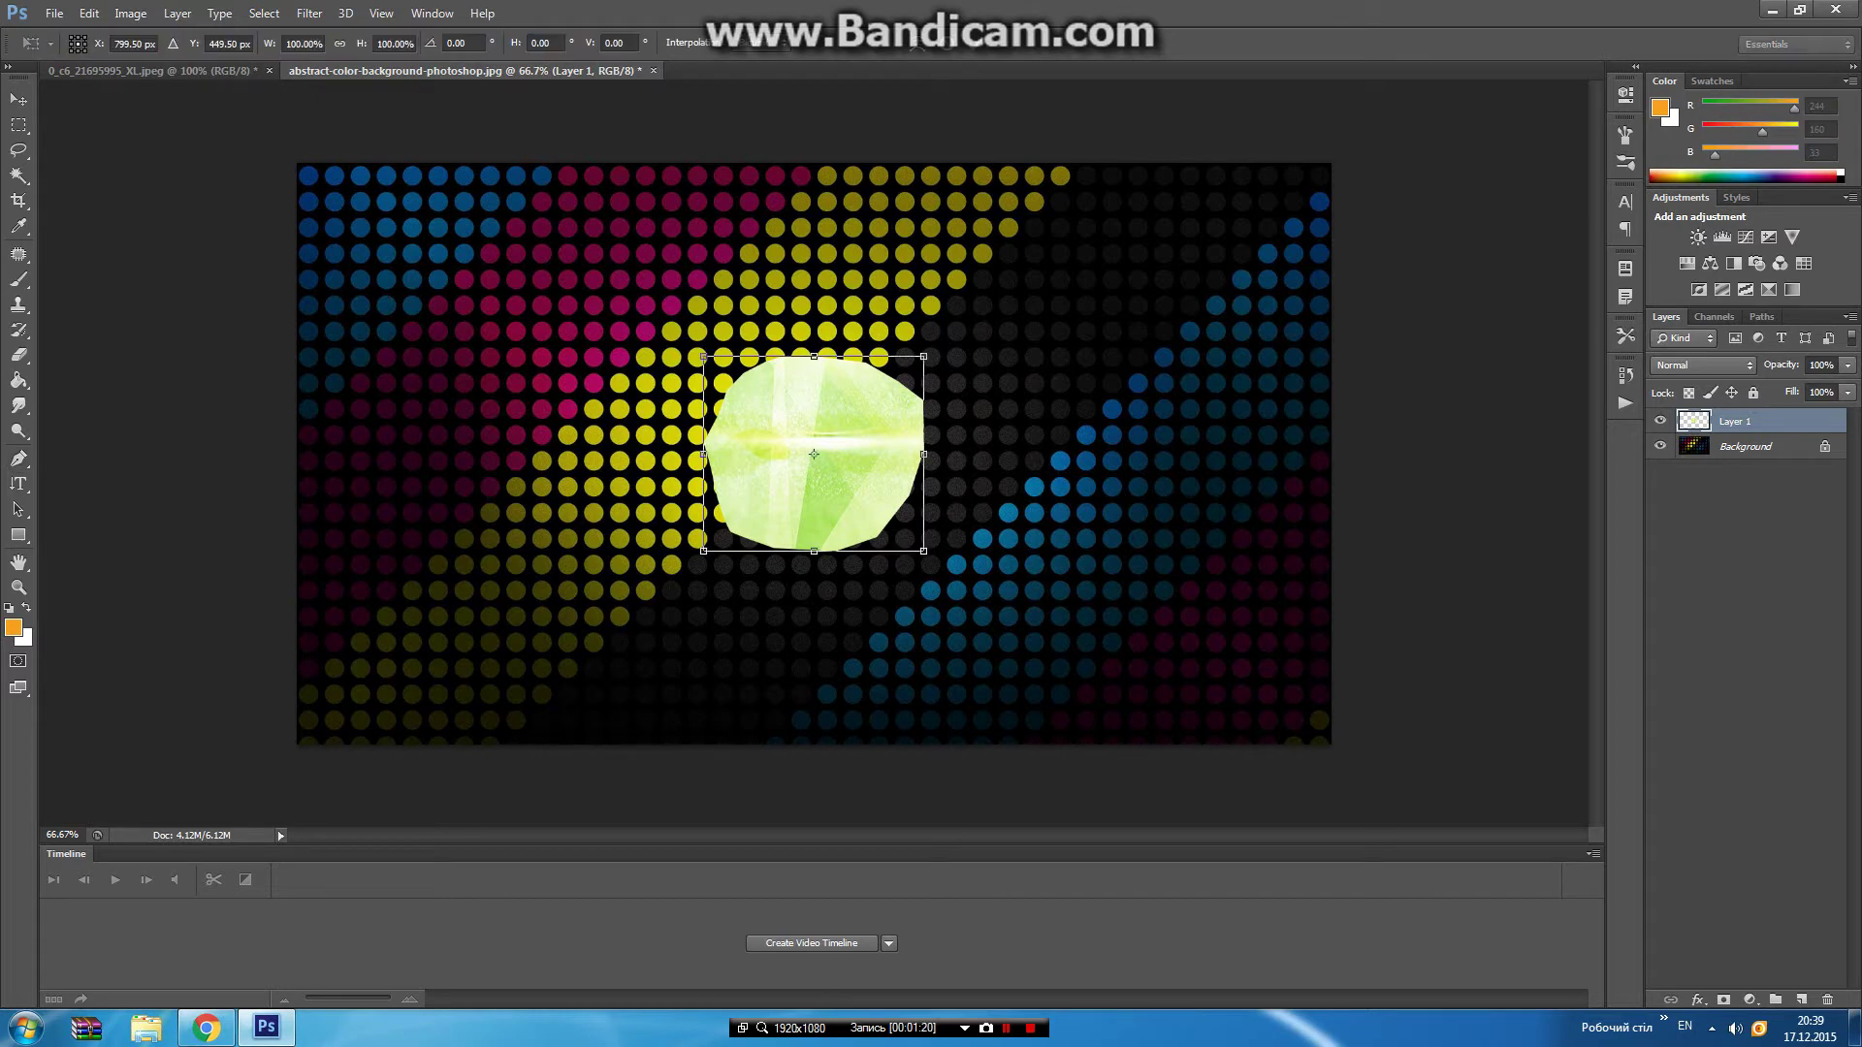
pyautogui.moveTo(923, 453); pyautogui.dragTo(1050, 454)
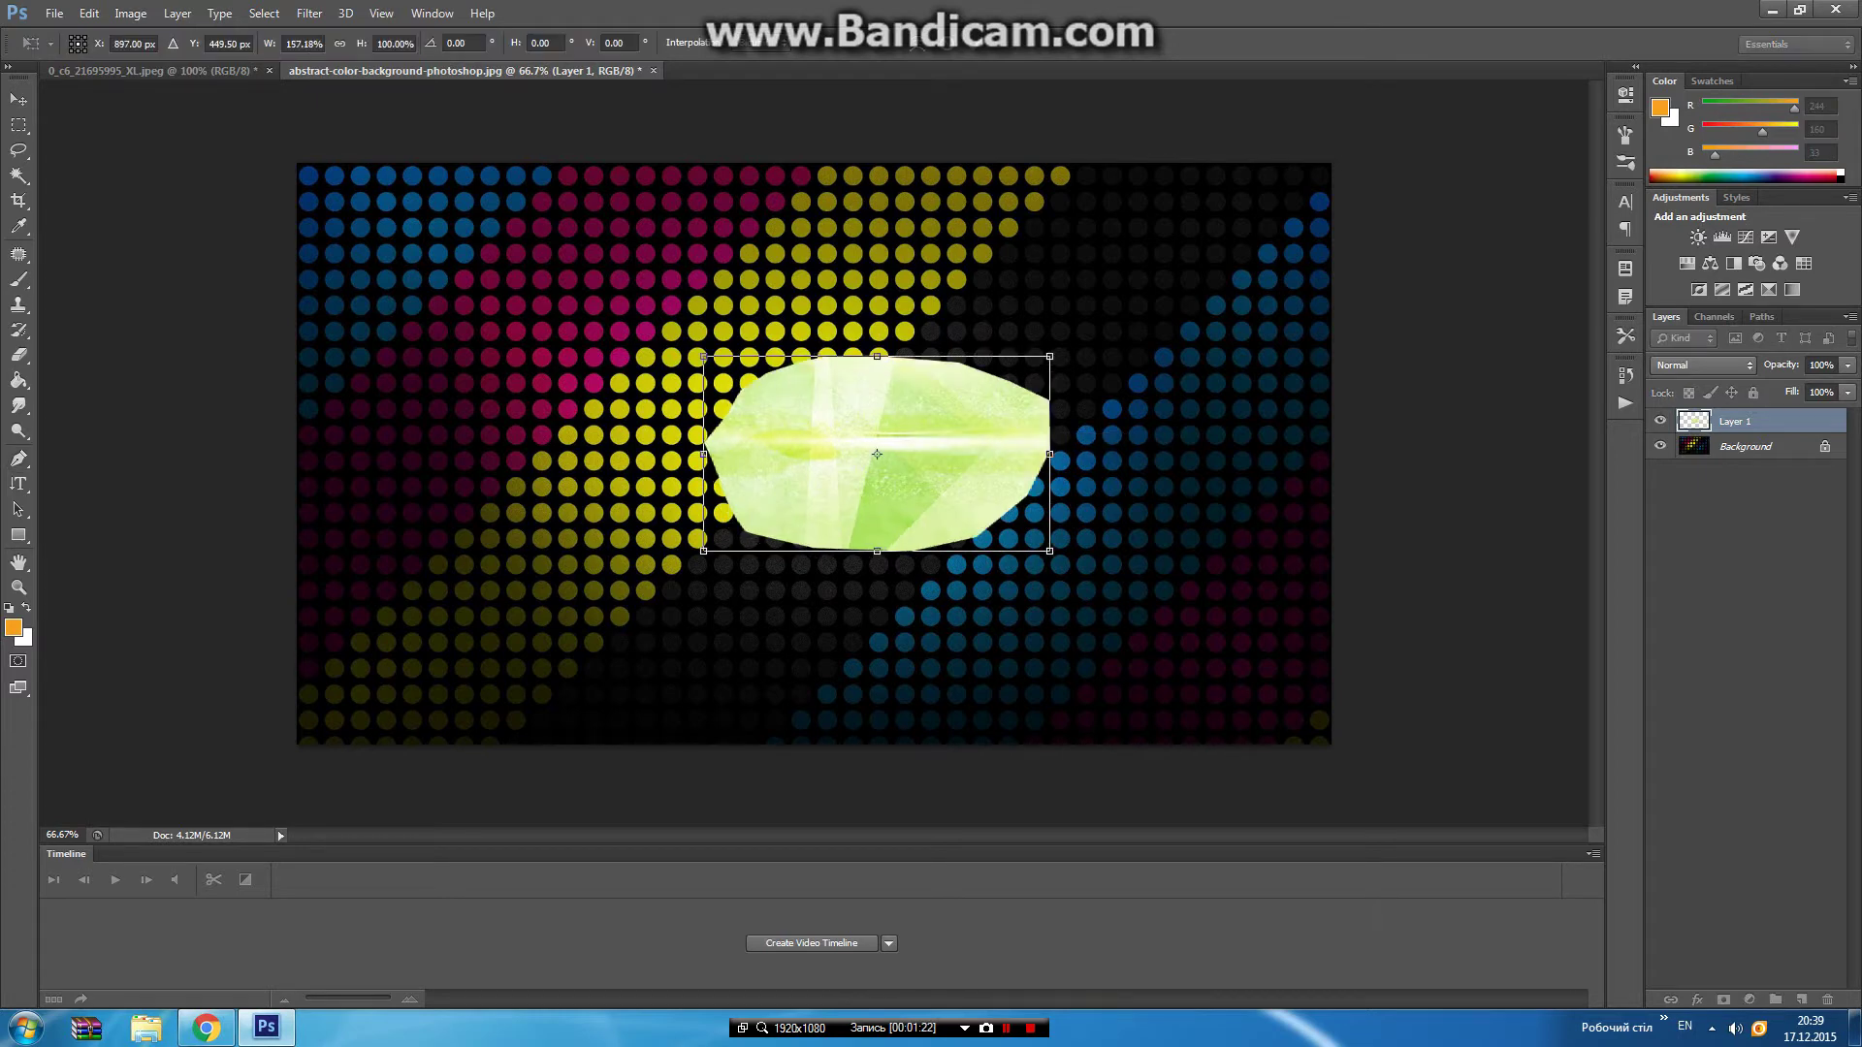
pyautogui.moveTo(703, 454); pyautogui.dragTo(647, 453)
pyautogui.moveTo(848, 356); pyautogui.dragTo(849, 262)
pyautogui.moveTo(849, 551); pyautogui.dragTo(849, 646)
pyautogui.moveTo(823, 427); pyautogui.dragTo(731, 390)
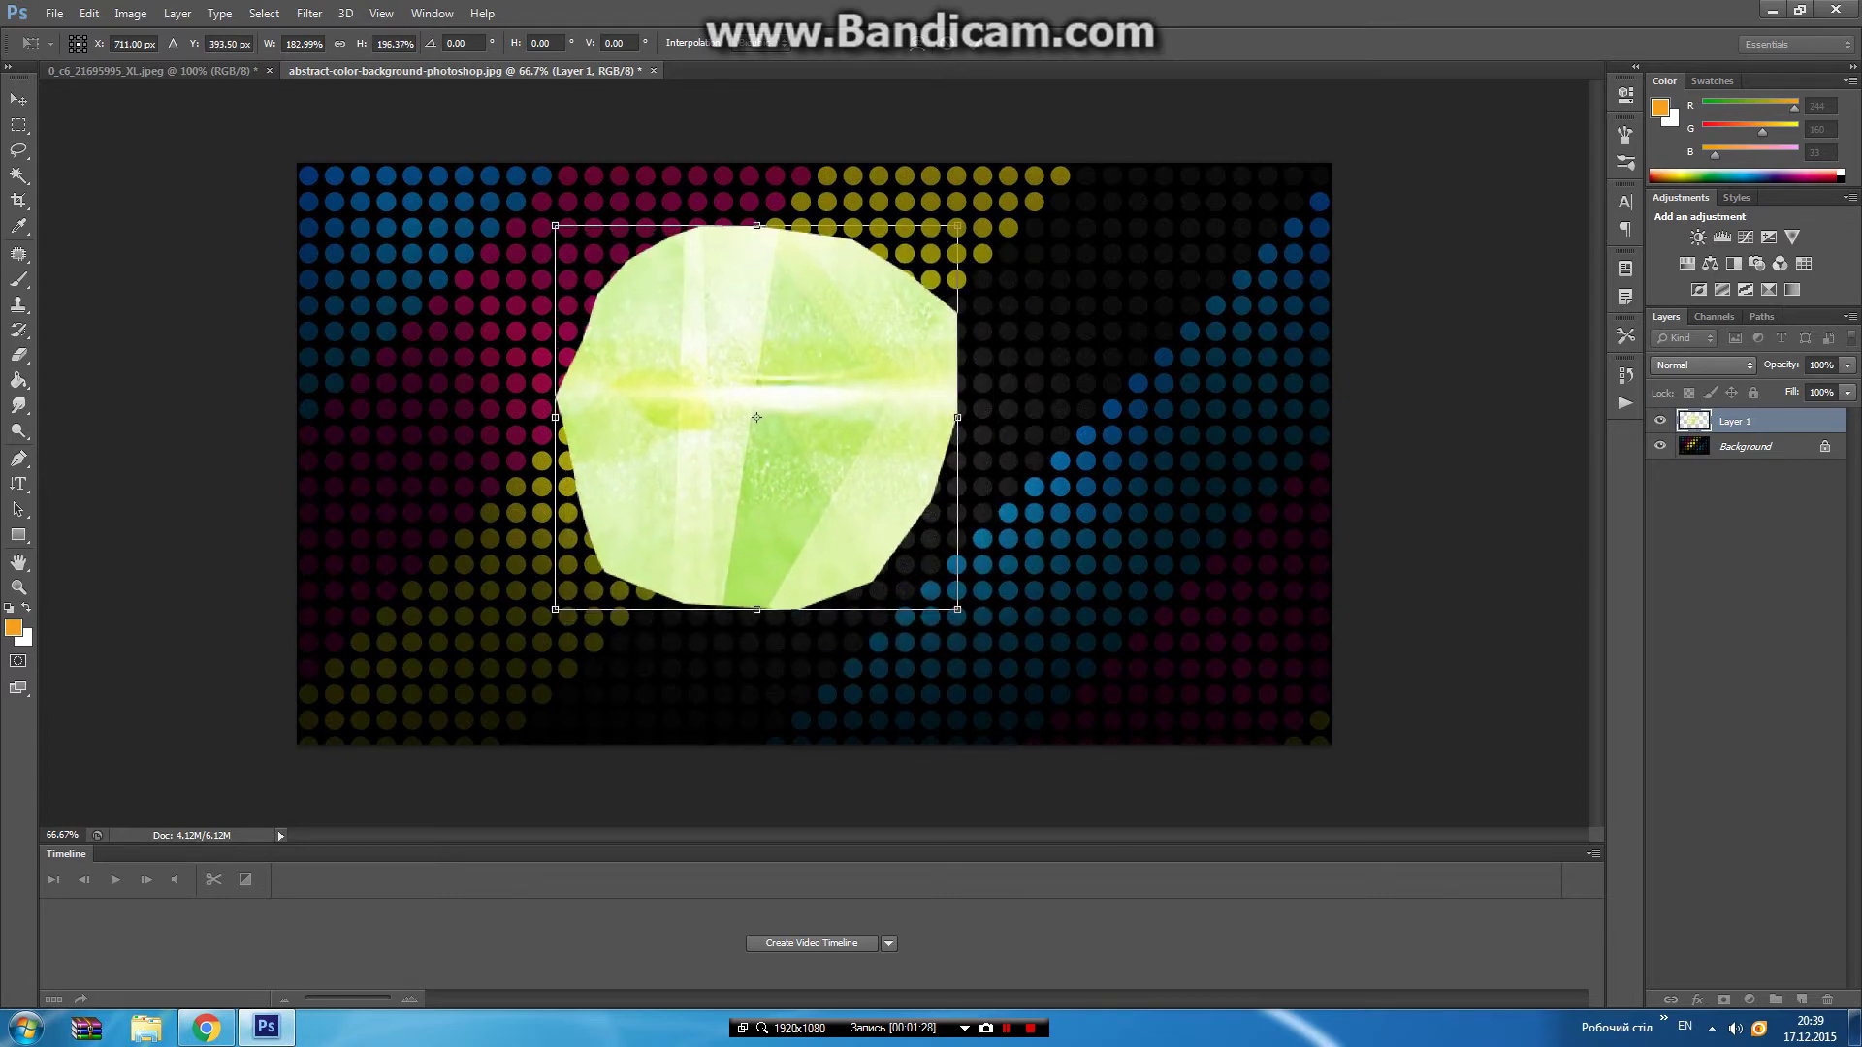
pyautogui.click(18, 99)
pyautogui.click(835, 389)
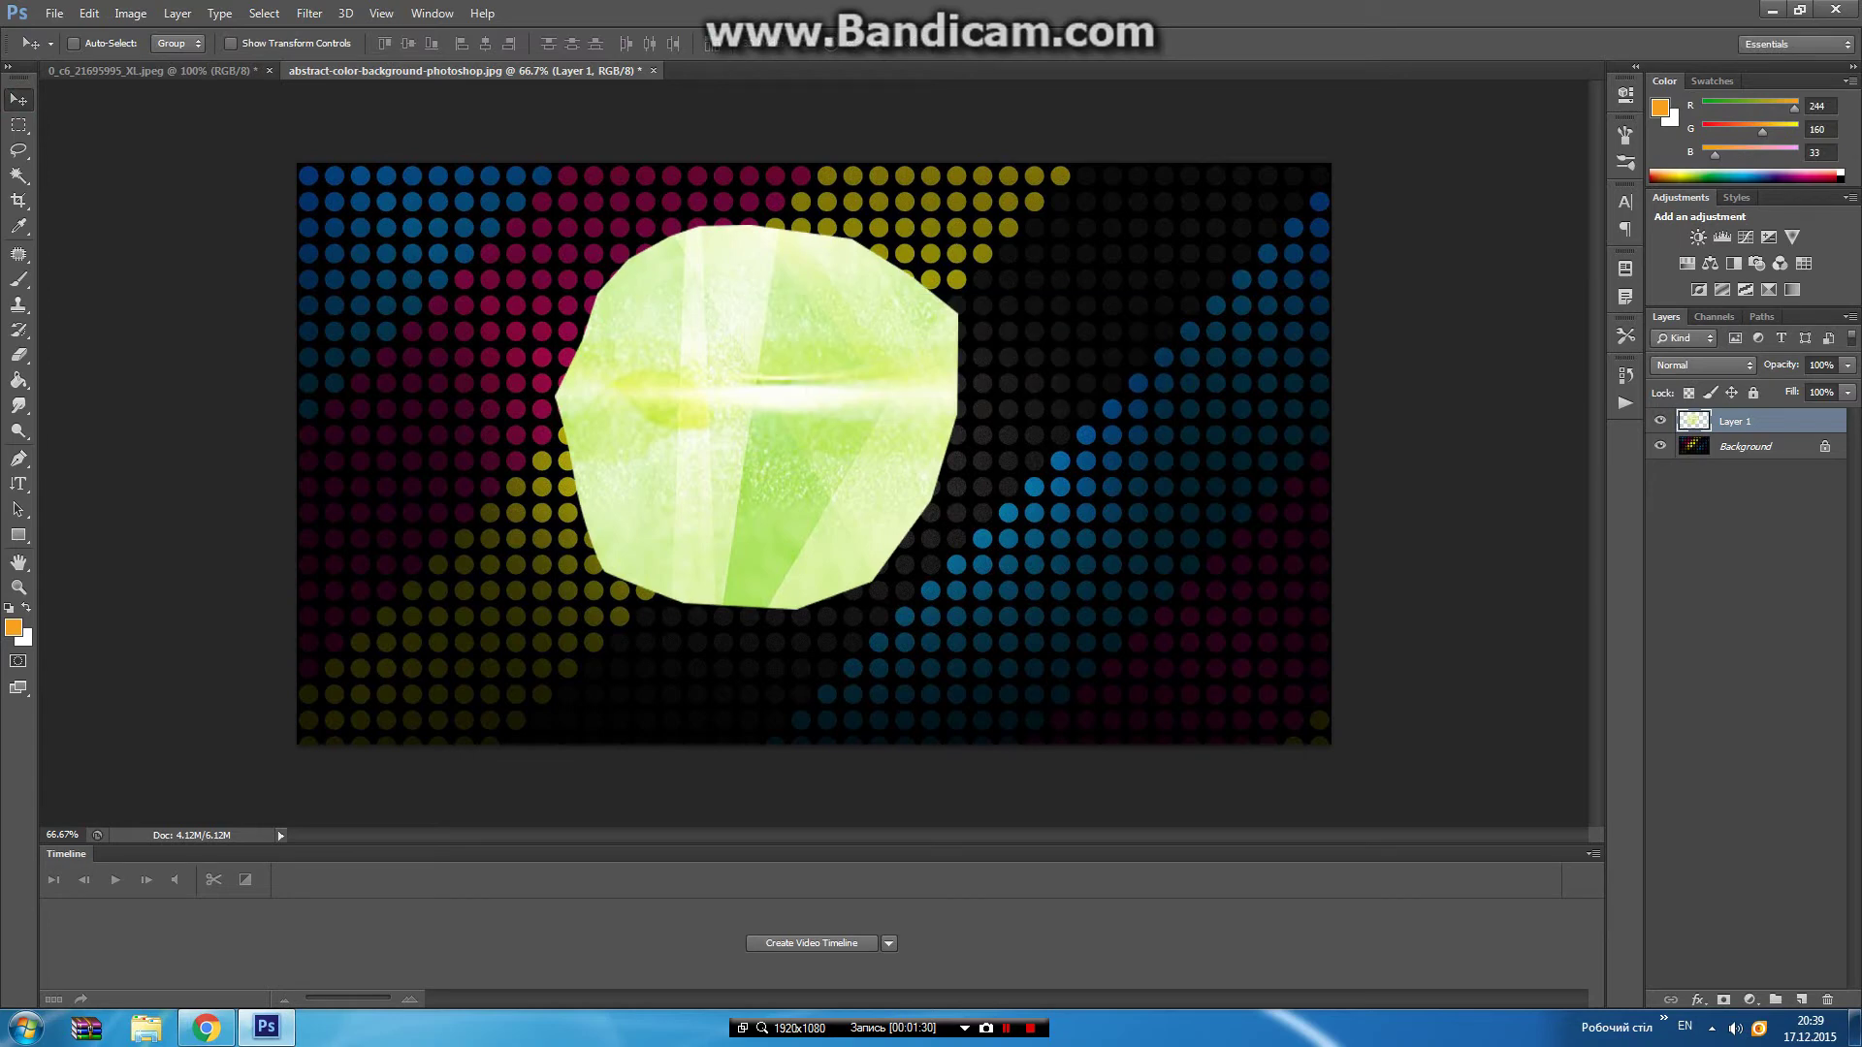
# Reposition the pasted green layer near the centre of the dotted background with the Move tool.
pyautogui.moveTo(1571, 457); pyautogui.dragTo(1505, 435)
pyautogui.moveTo(783, 416); pyautogui.dragTo(849, 416)
pyautogui.moveTo(1301, 496); pyautogui.dragTo(1361, 466)
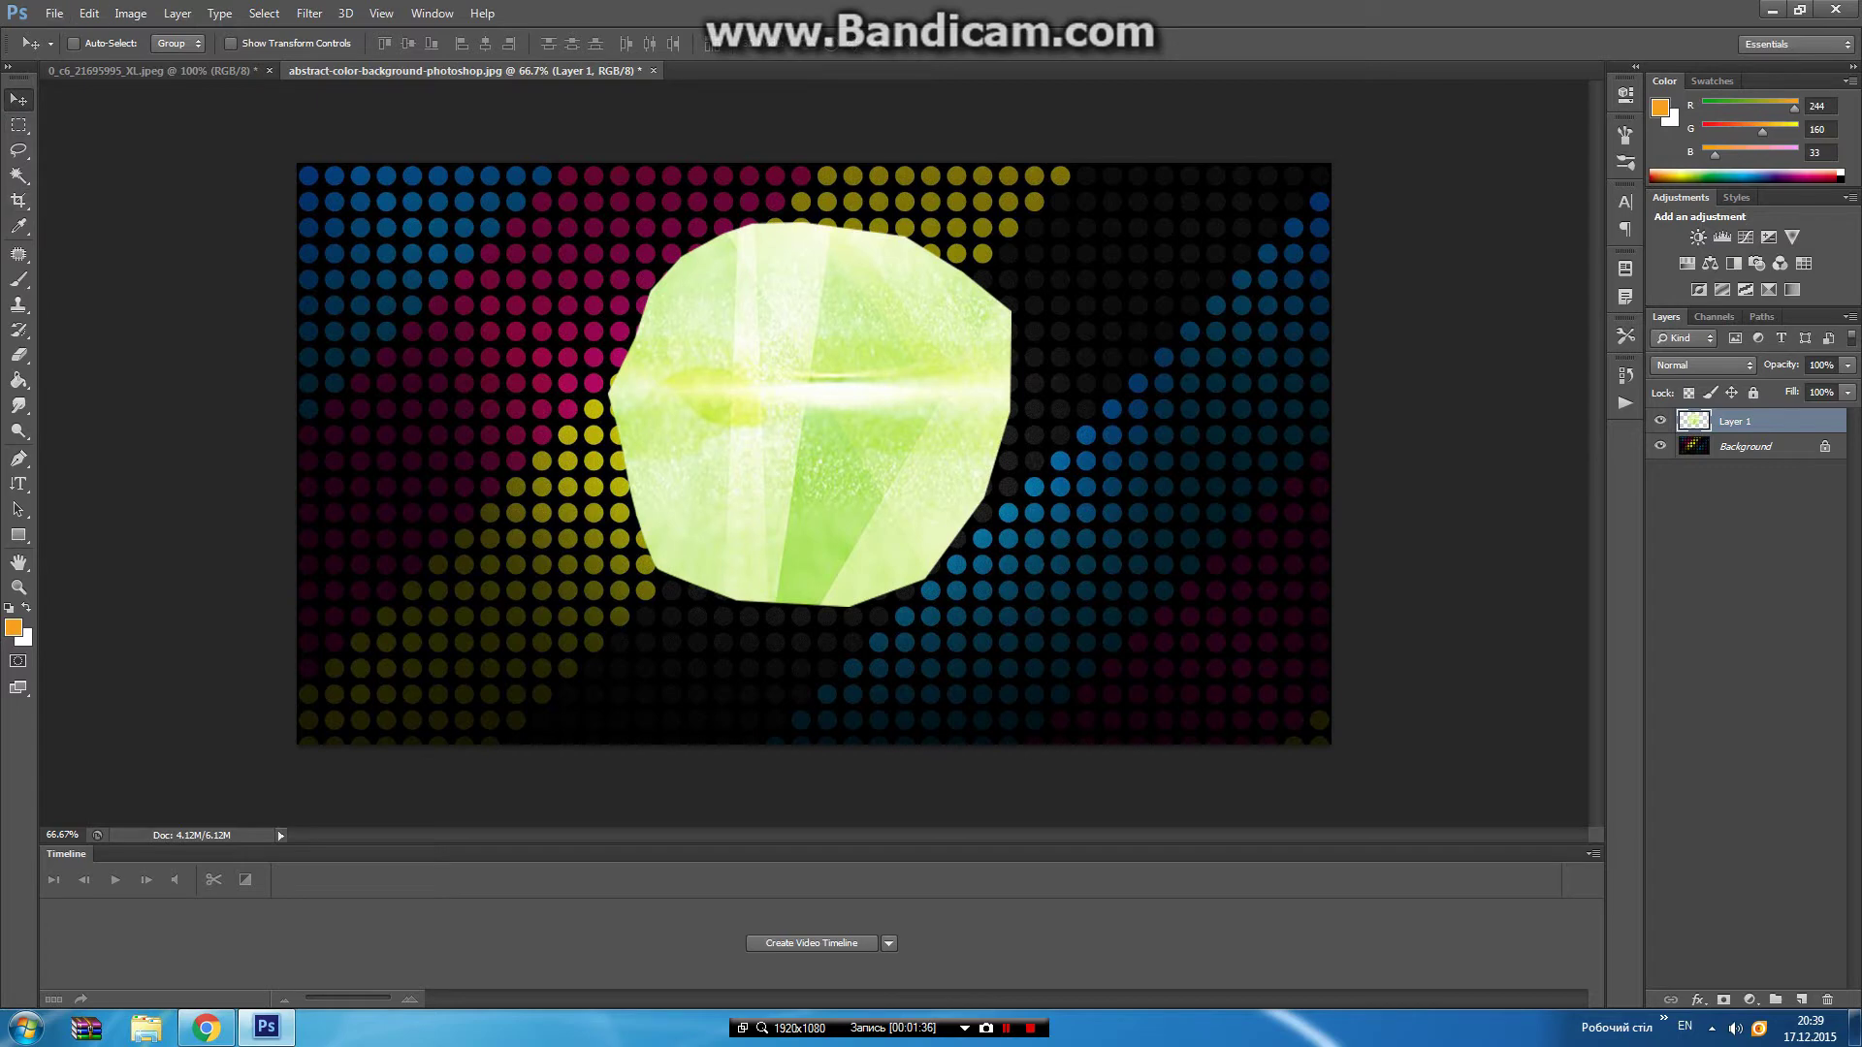
pyautogui.moveTo(779, 291); pyautogui.dragTo(769, 335)
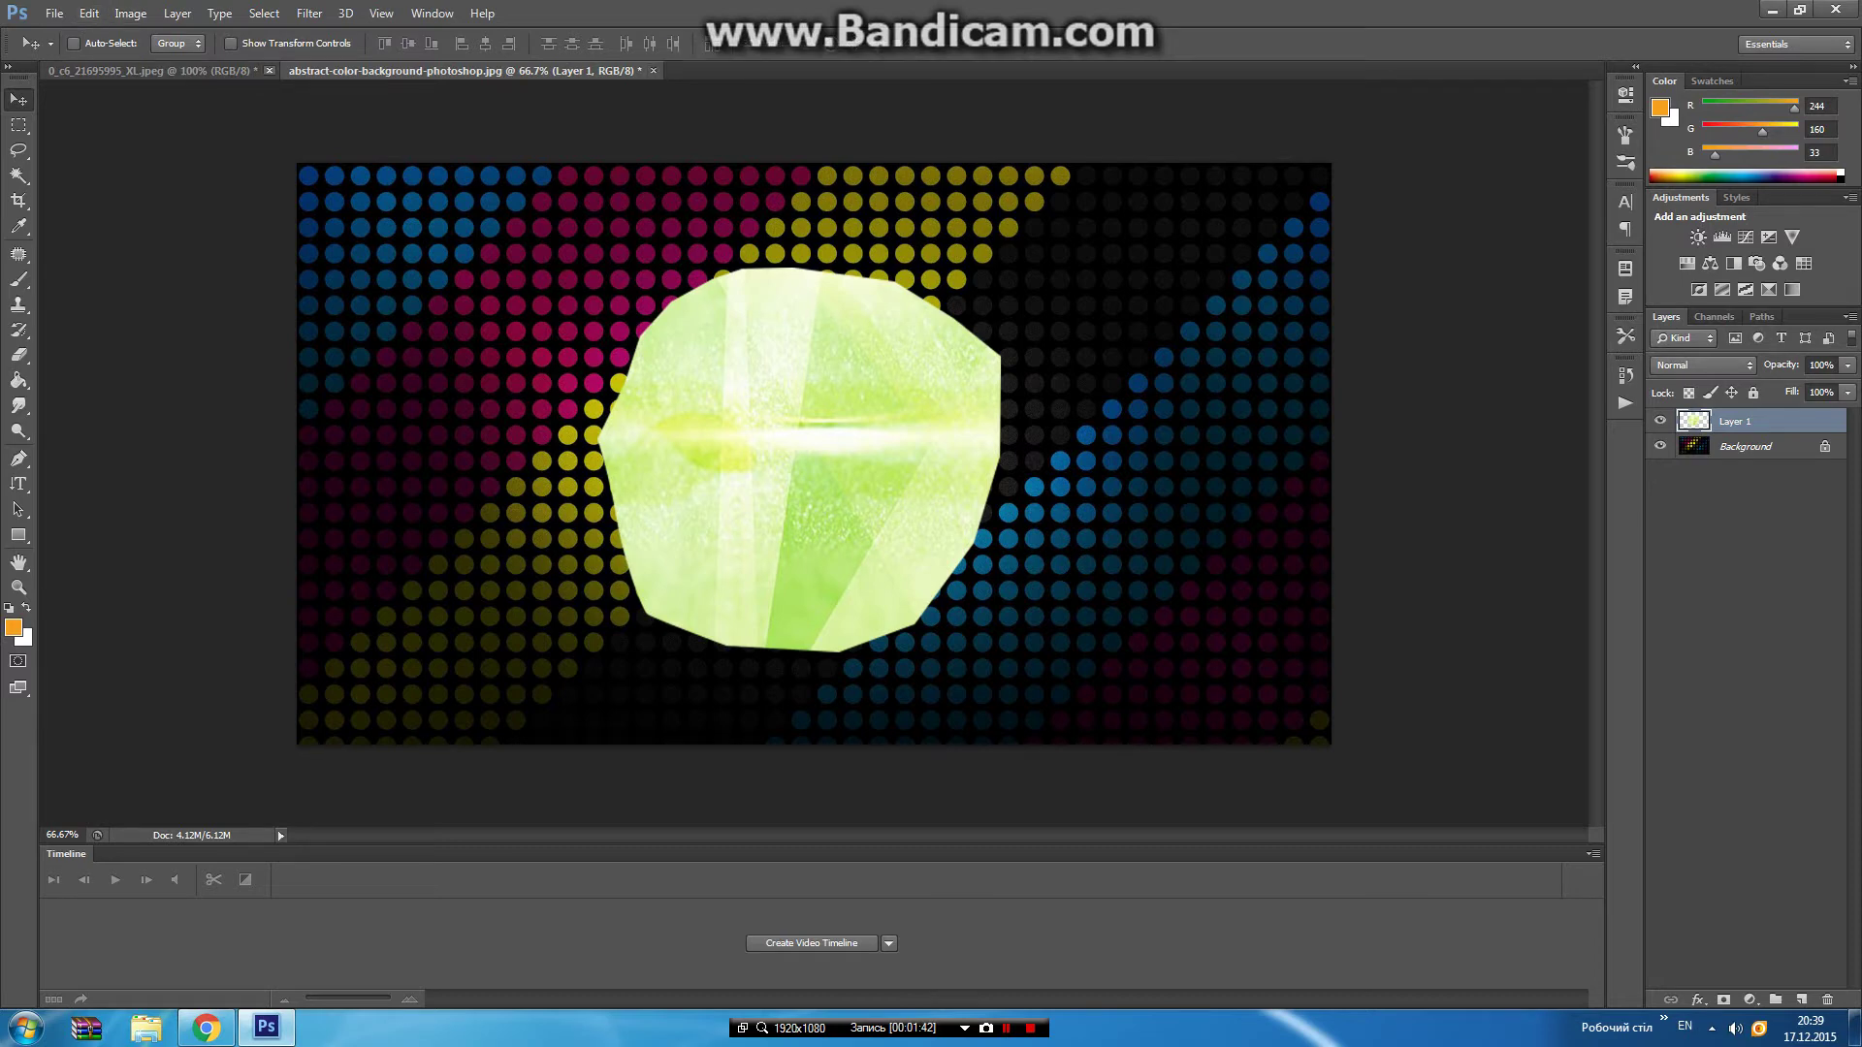
# Close both open images without saving the changes.
pyautogui.click(268, 71)
pyautogui.click(939, 378)
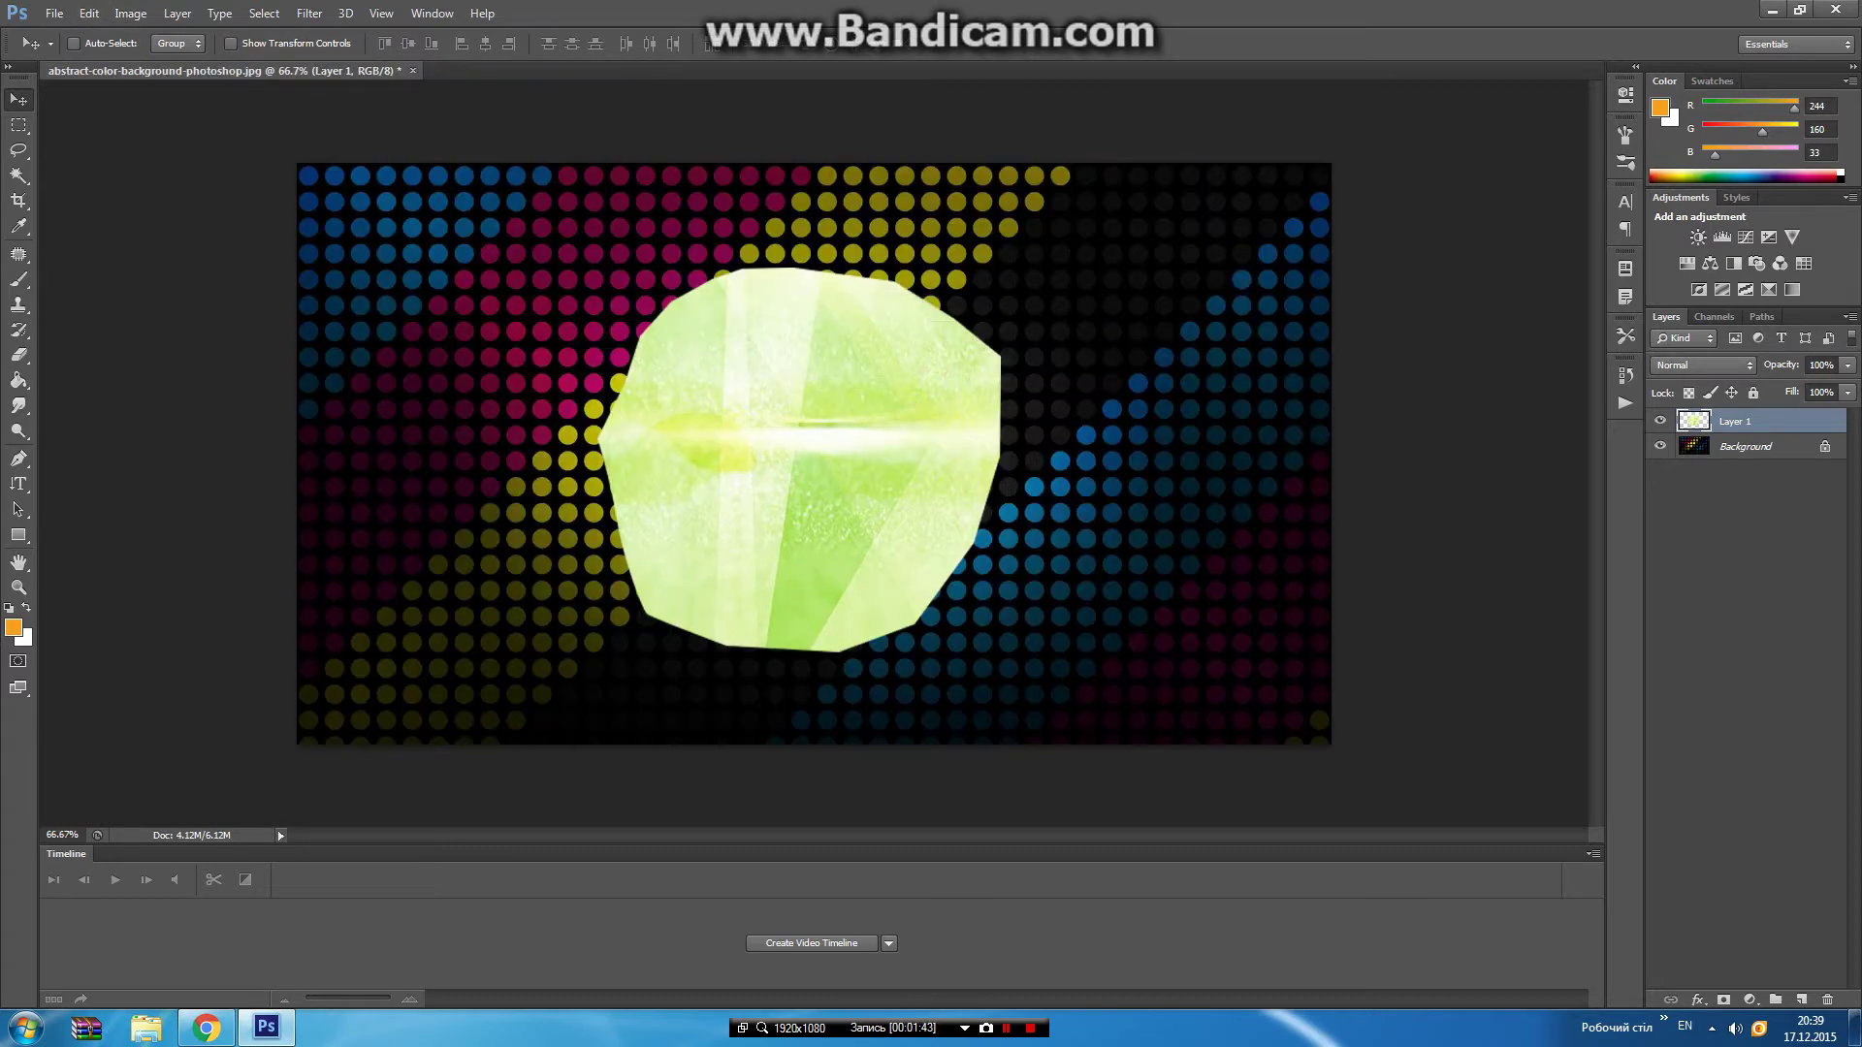
pyautogui.click(412, 70)
pyautogui.click(939, 378)
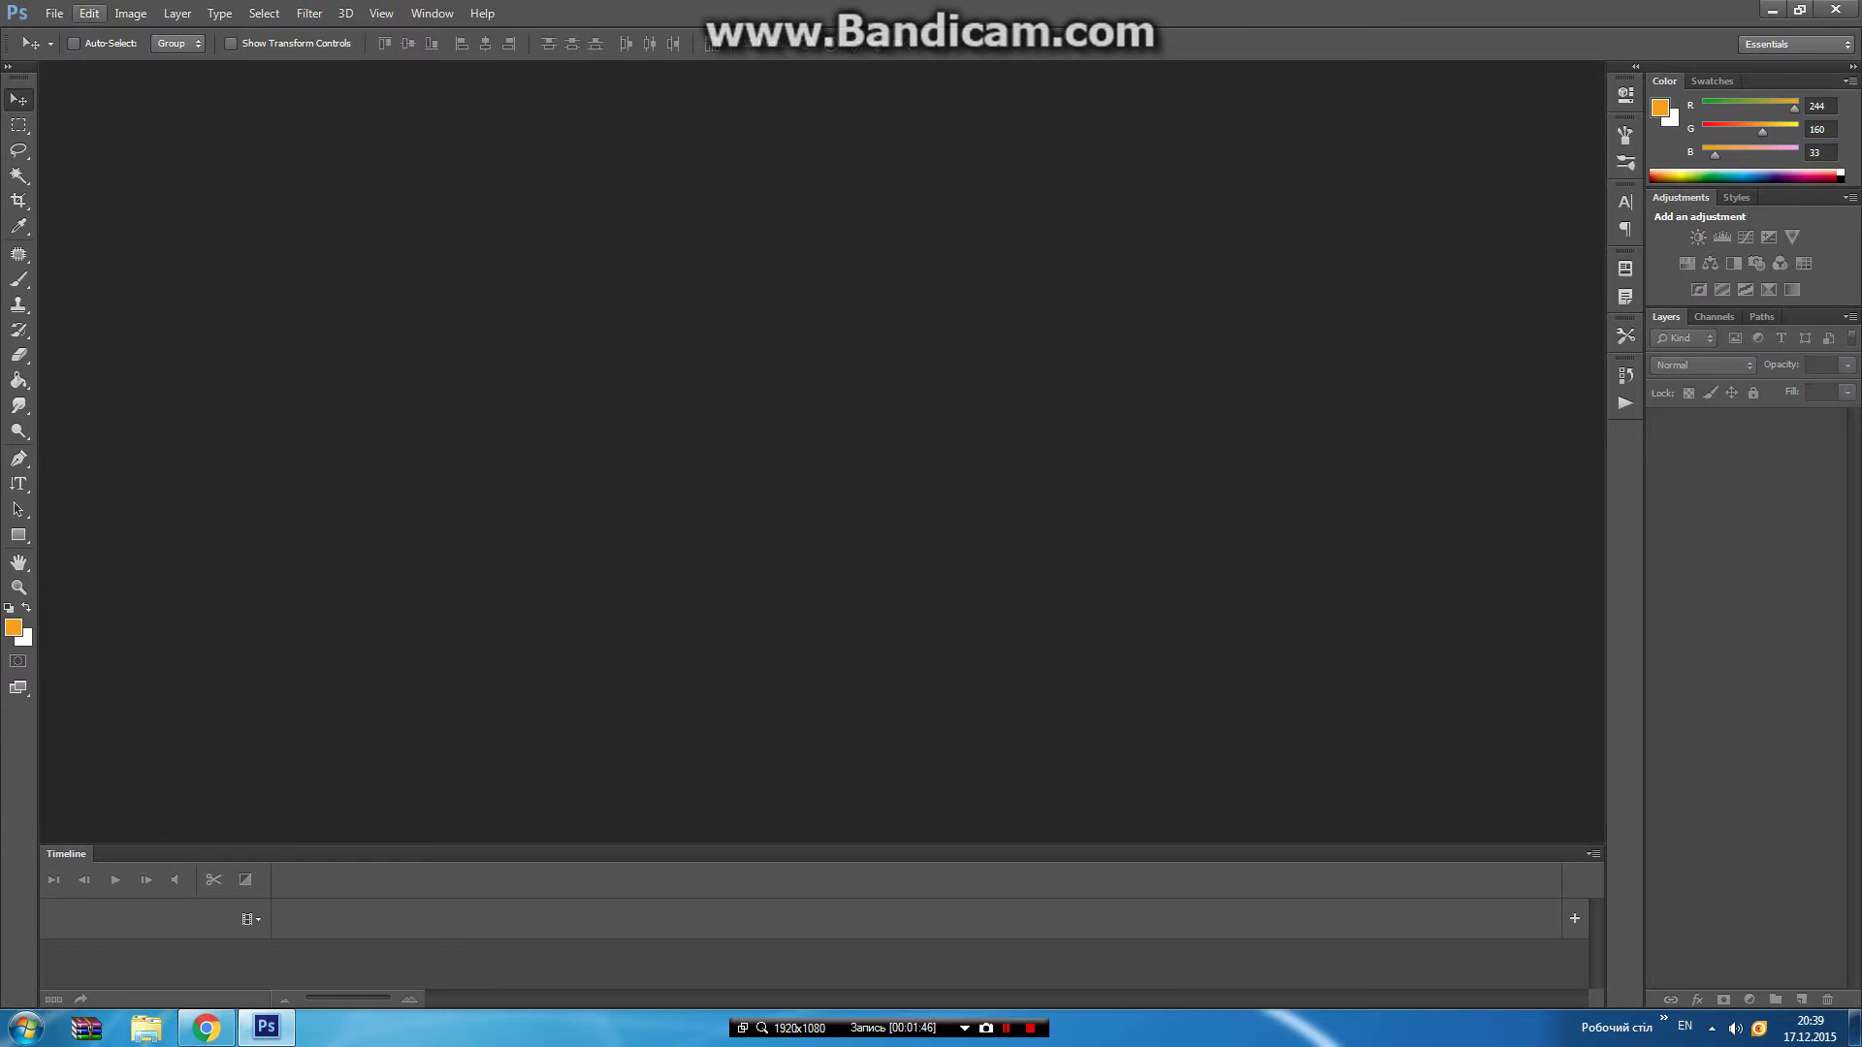
# Open images.jpg, the photo of the shirtless man in front of bars.
pyautogui.click(53, 12)
pyautogui.click(74, 52)
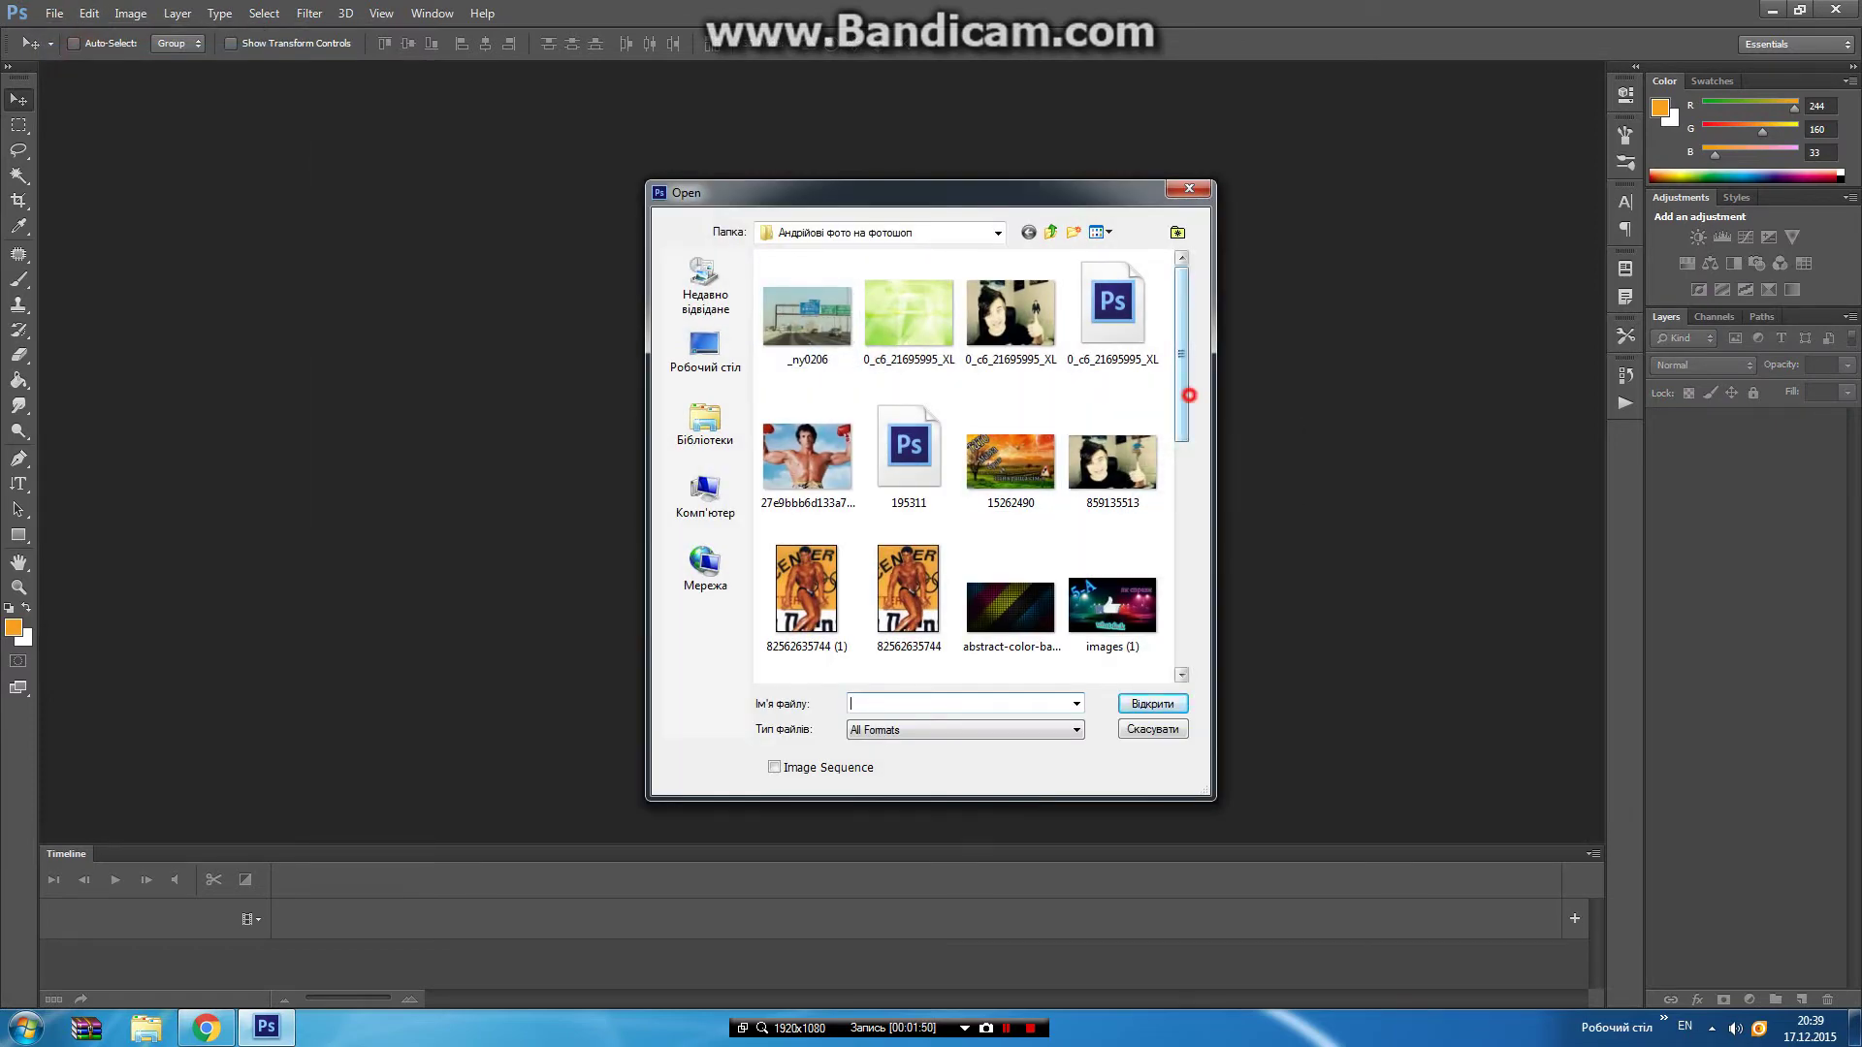
pyautogui.moveTo(1189, 395); pyautogui.dragTo(1189, 625)
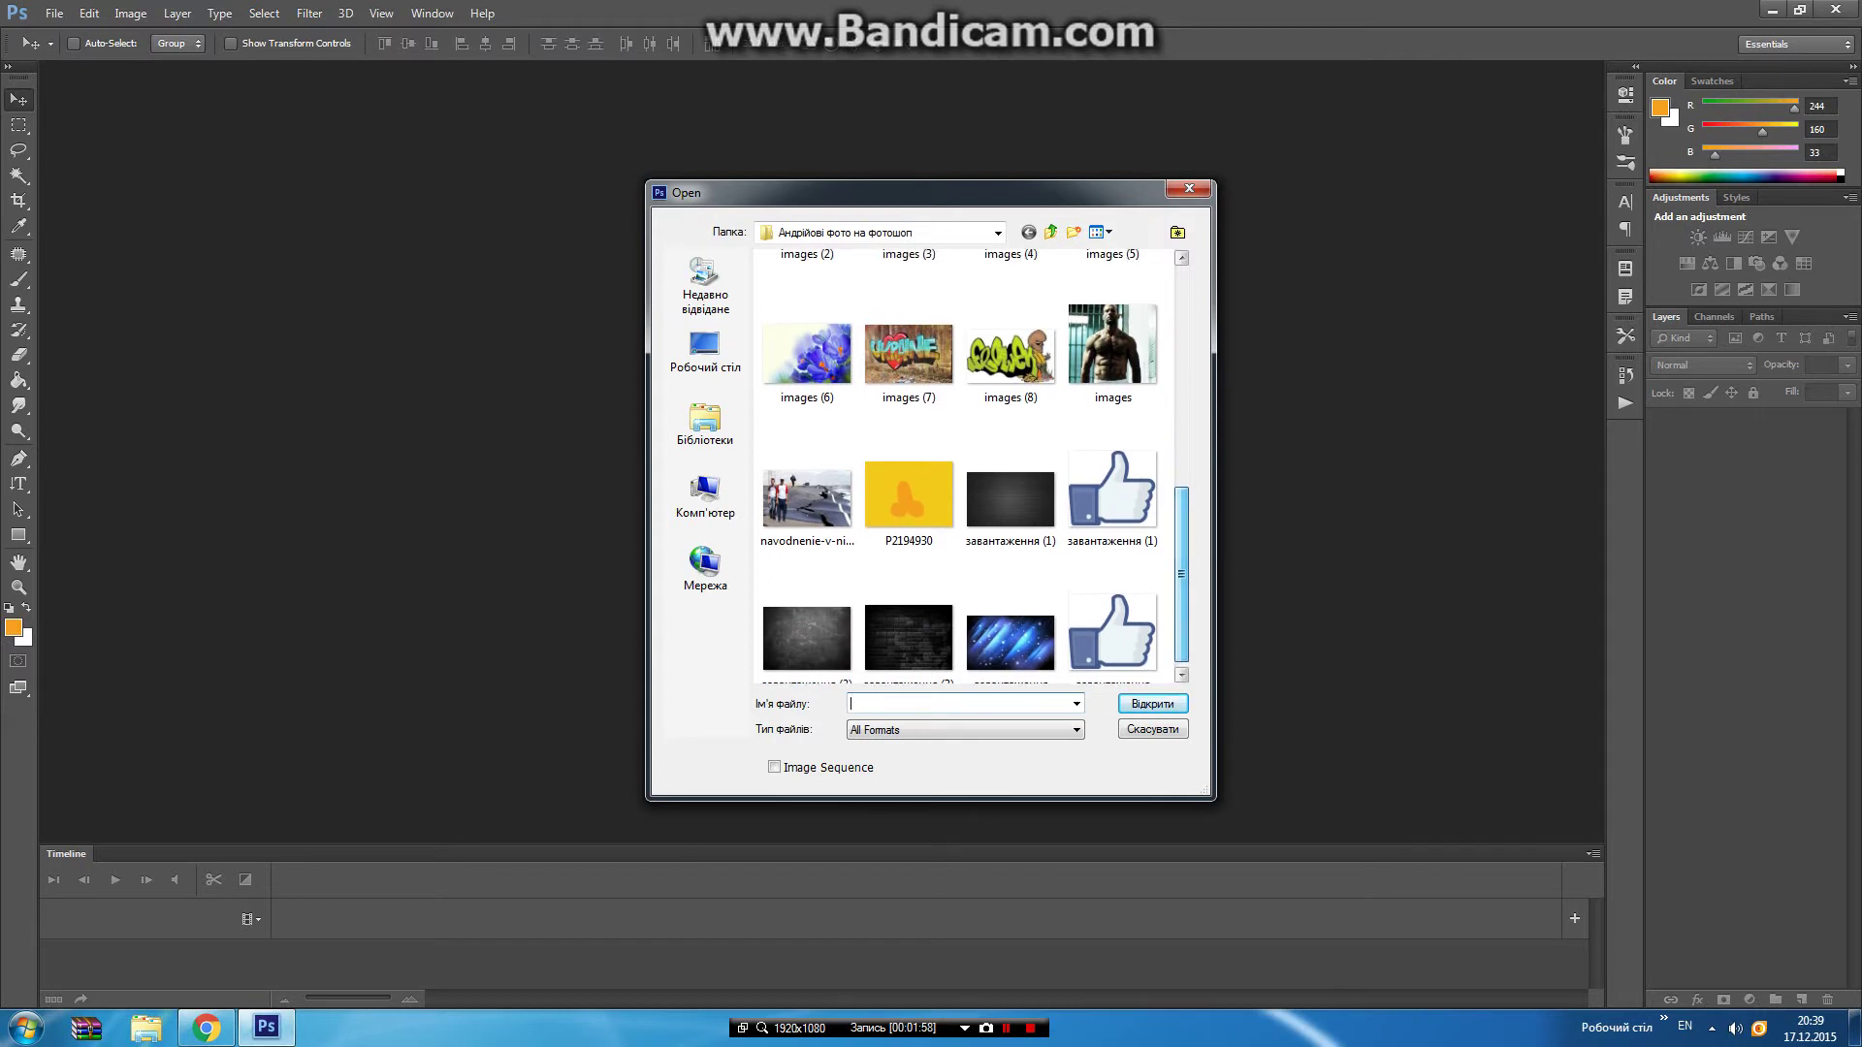
pyautogui.doubleClick(1113, 334)
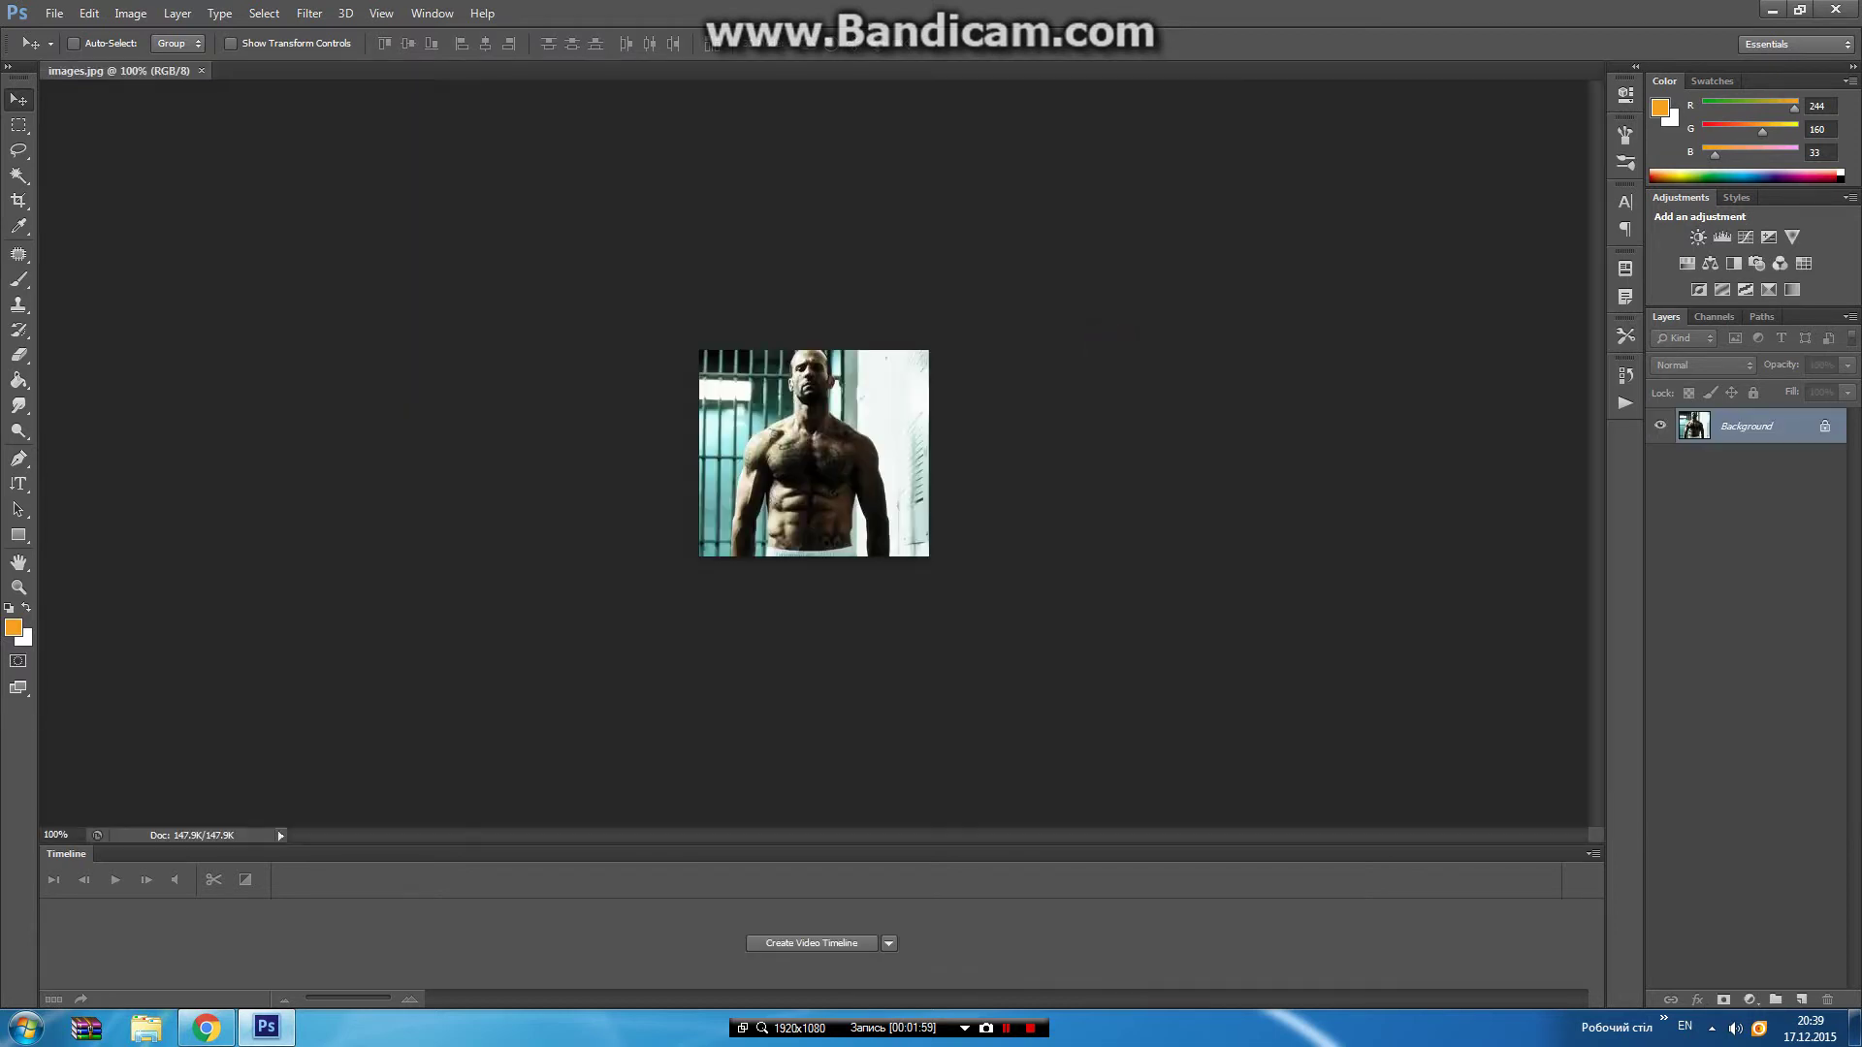
# Magnify the photo to 300%, and further to 500%.
pyautogui.click(56, 835)
pyautogui.write('300')
pyautogui.press('Return')
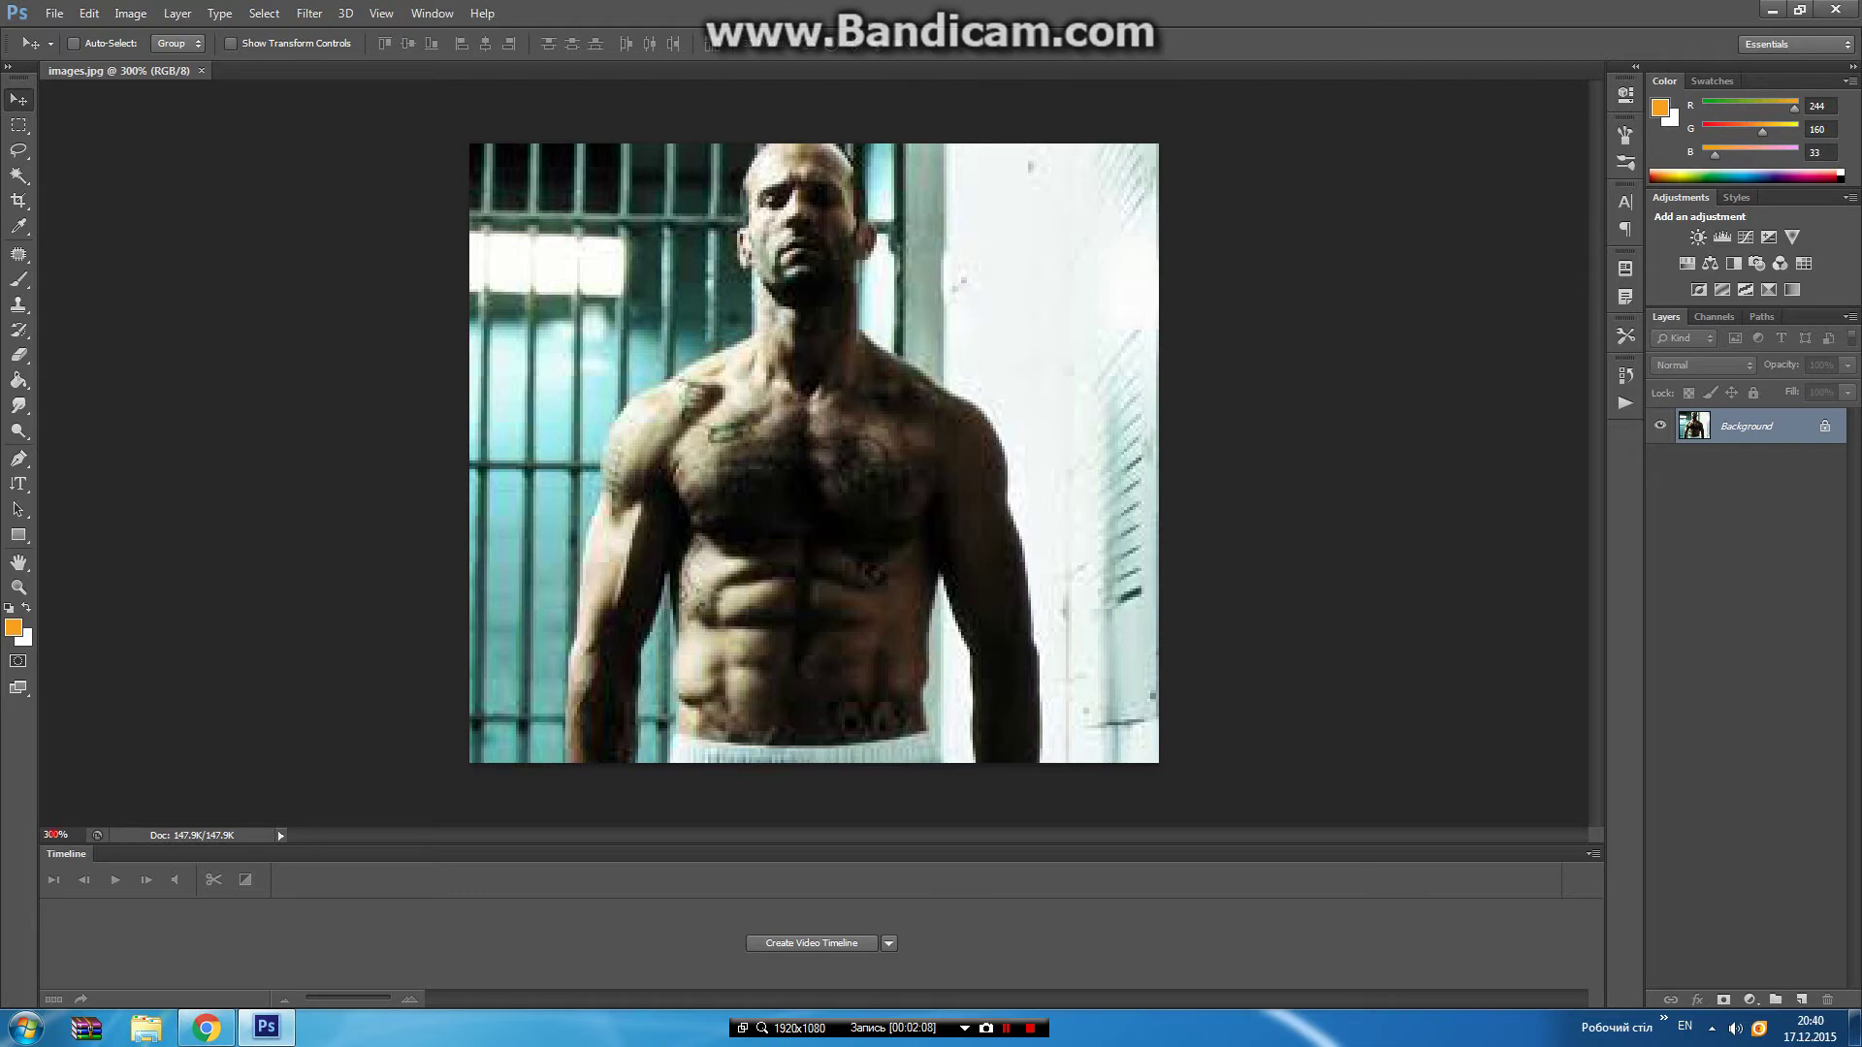
pyautogui.click(56, 835)
pyautogui.press('Return')
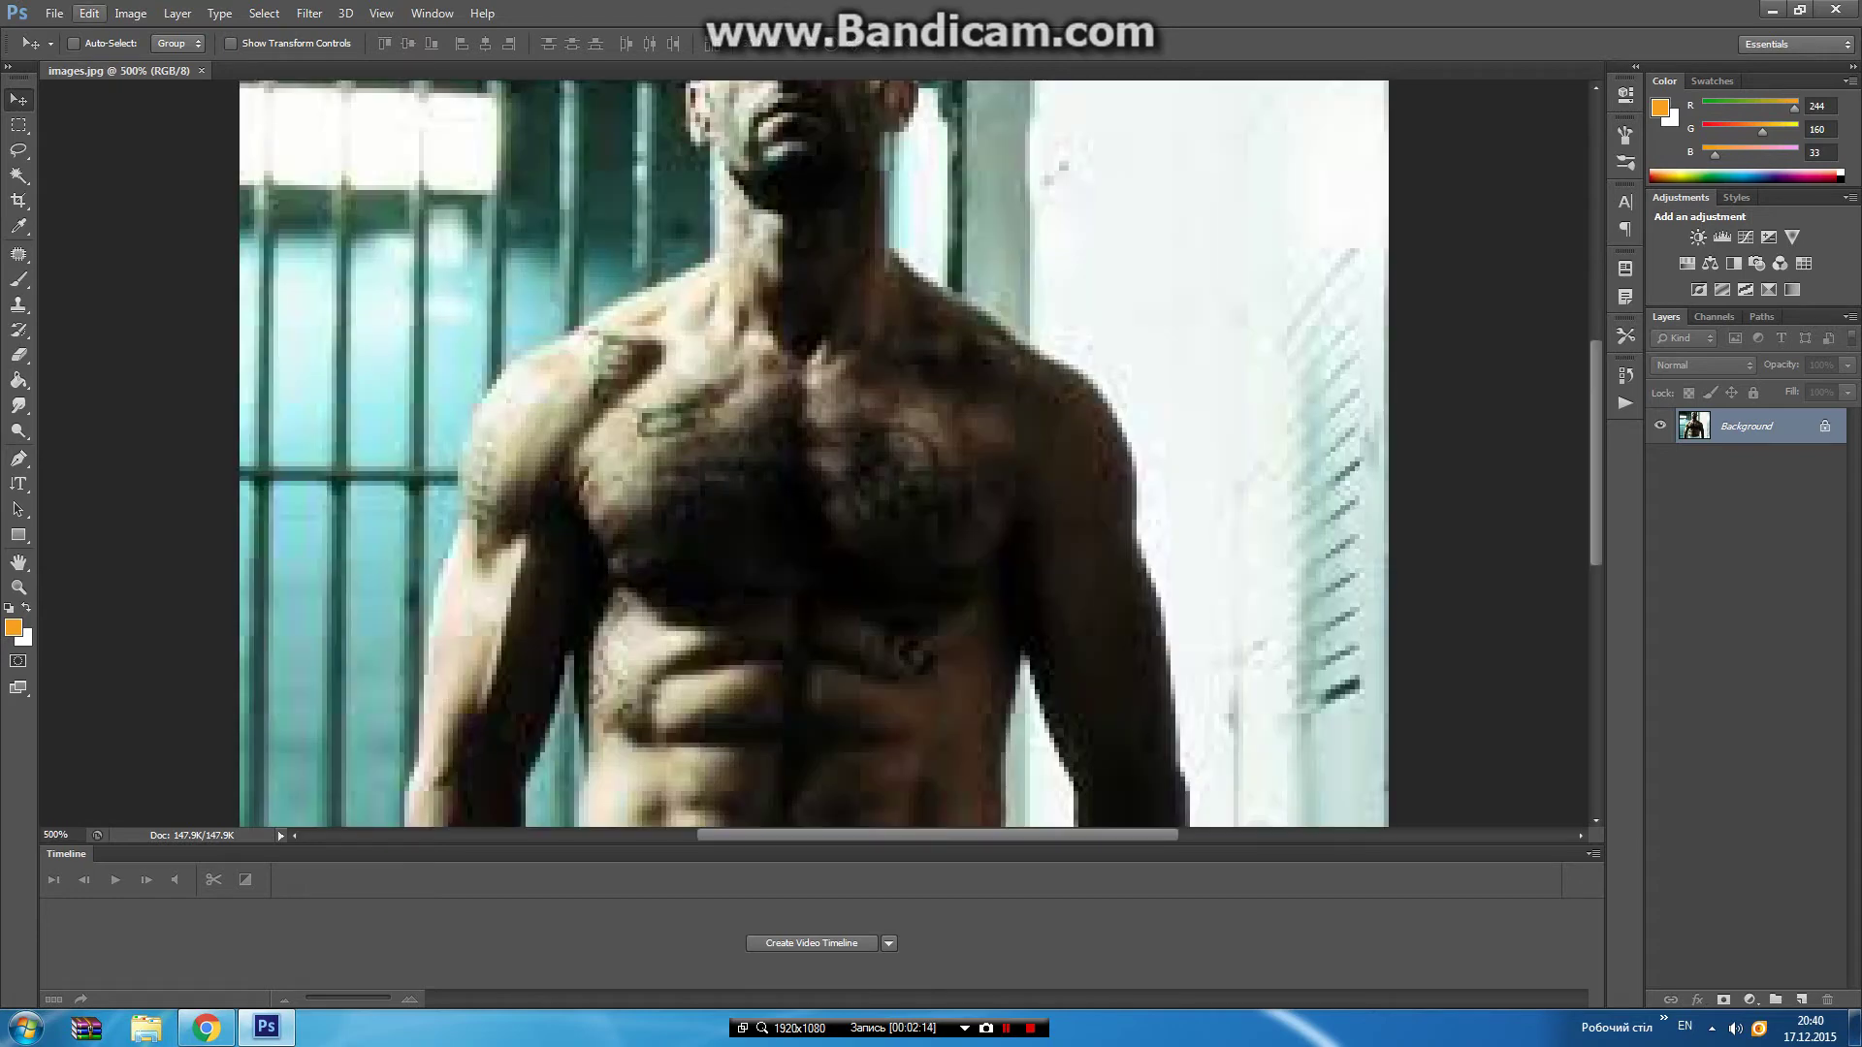
# Open завантаження (3).jpg, the dark brick wall background image.
pyautogui.click(54, 13)
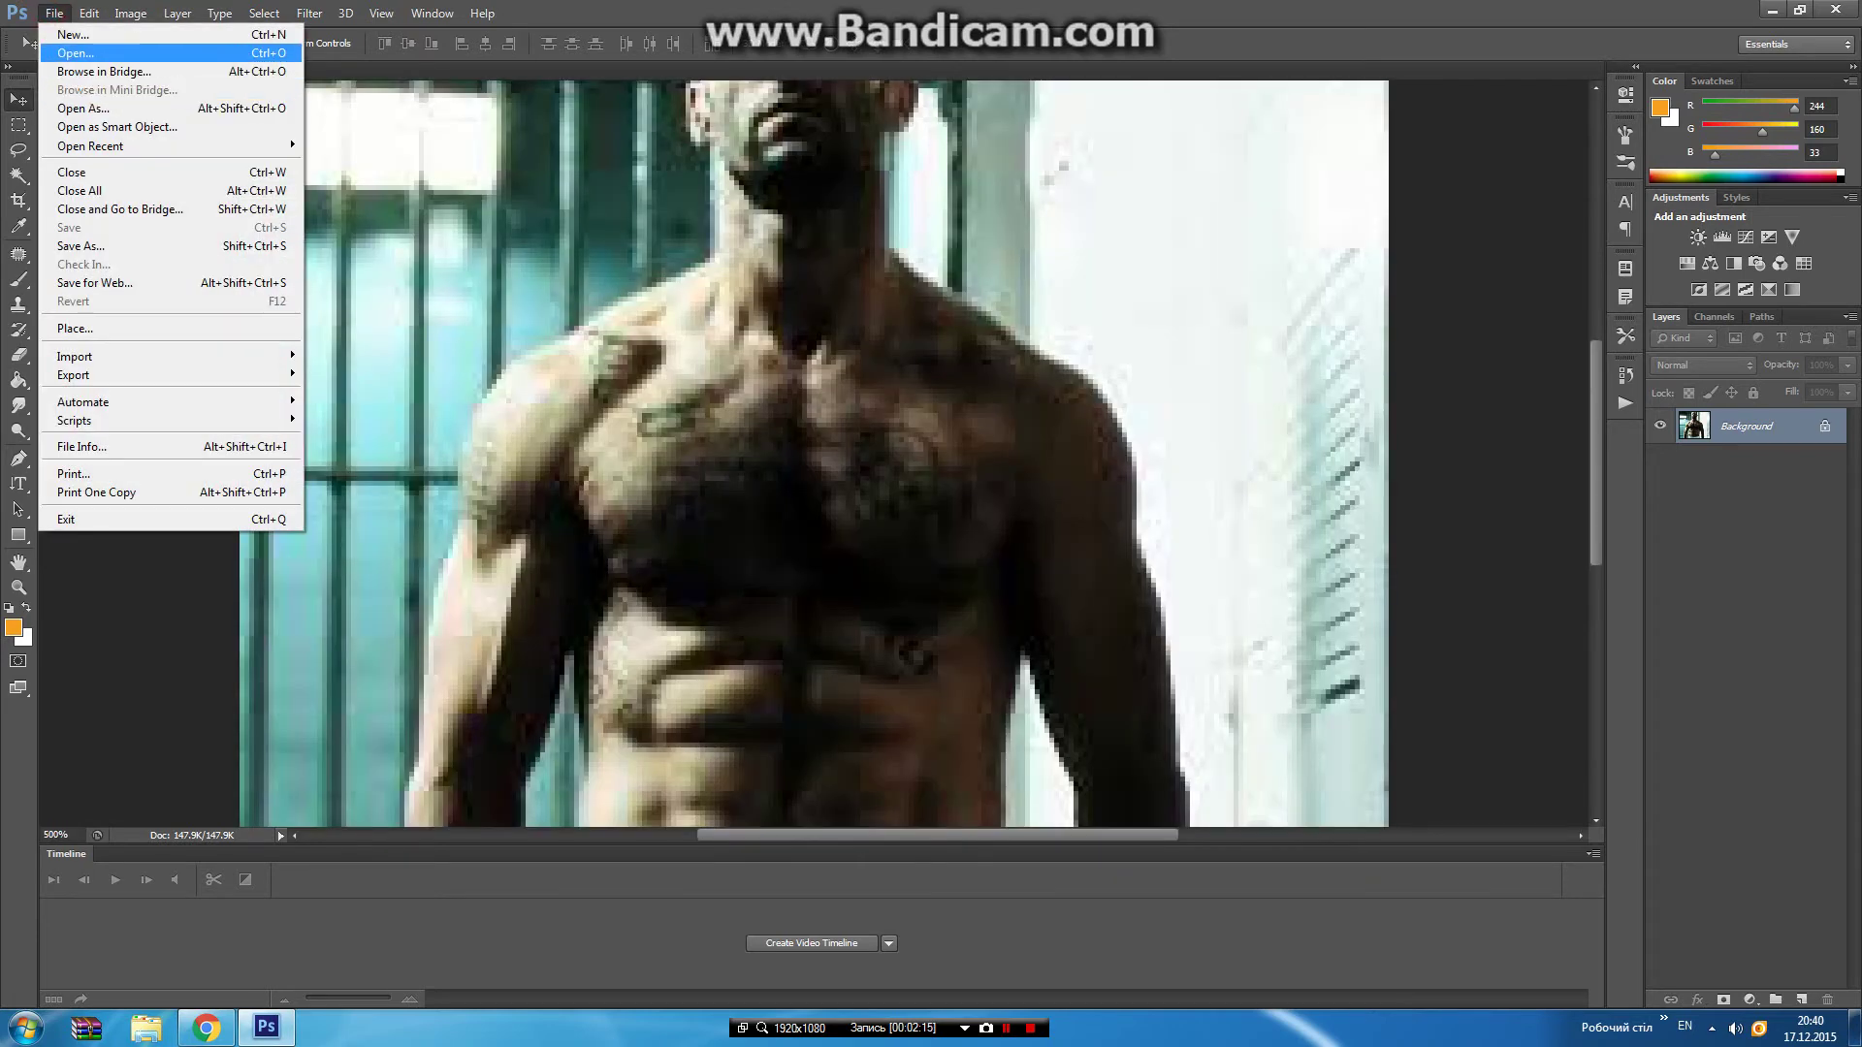
pyautogui.click(68, 54)
pyautogui.scroll(-3, 1184, 405)
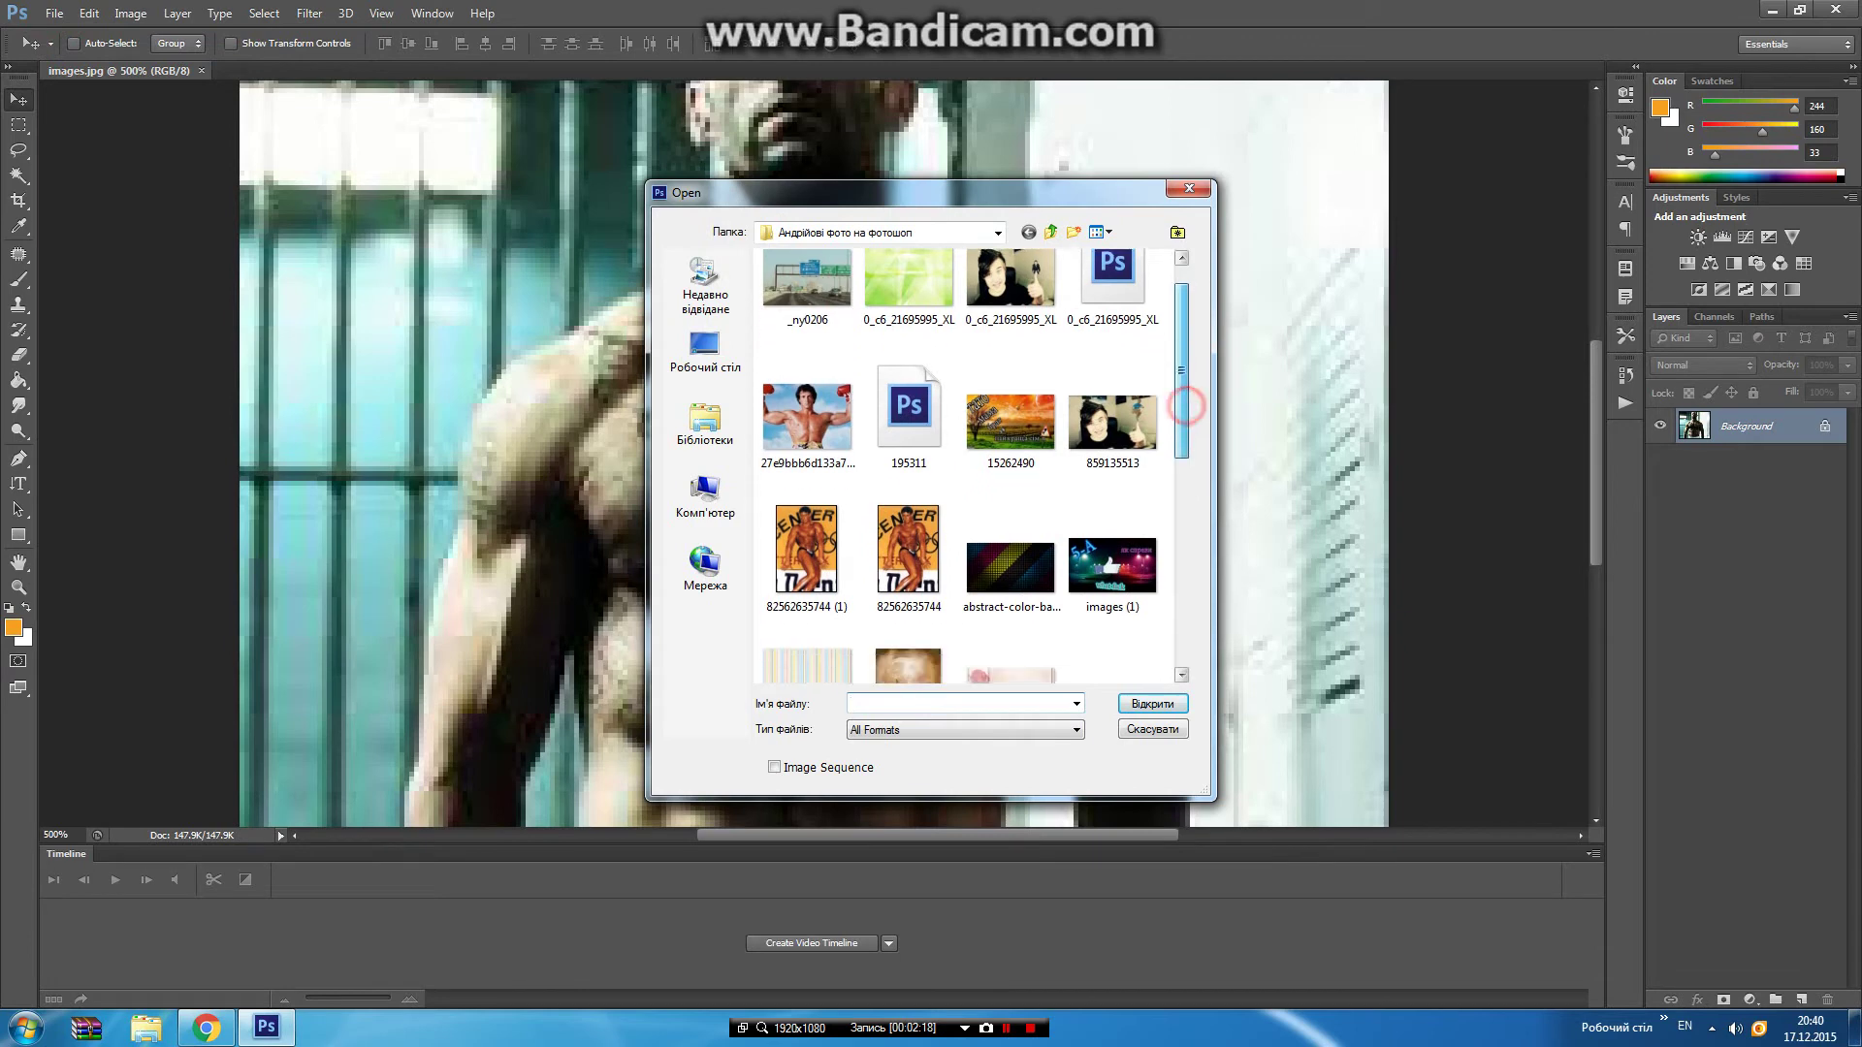
pyautogui.scroll(-3, 964, 466)
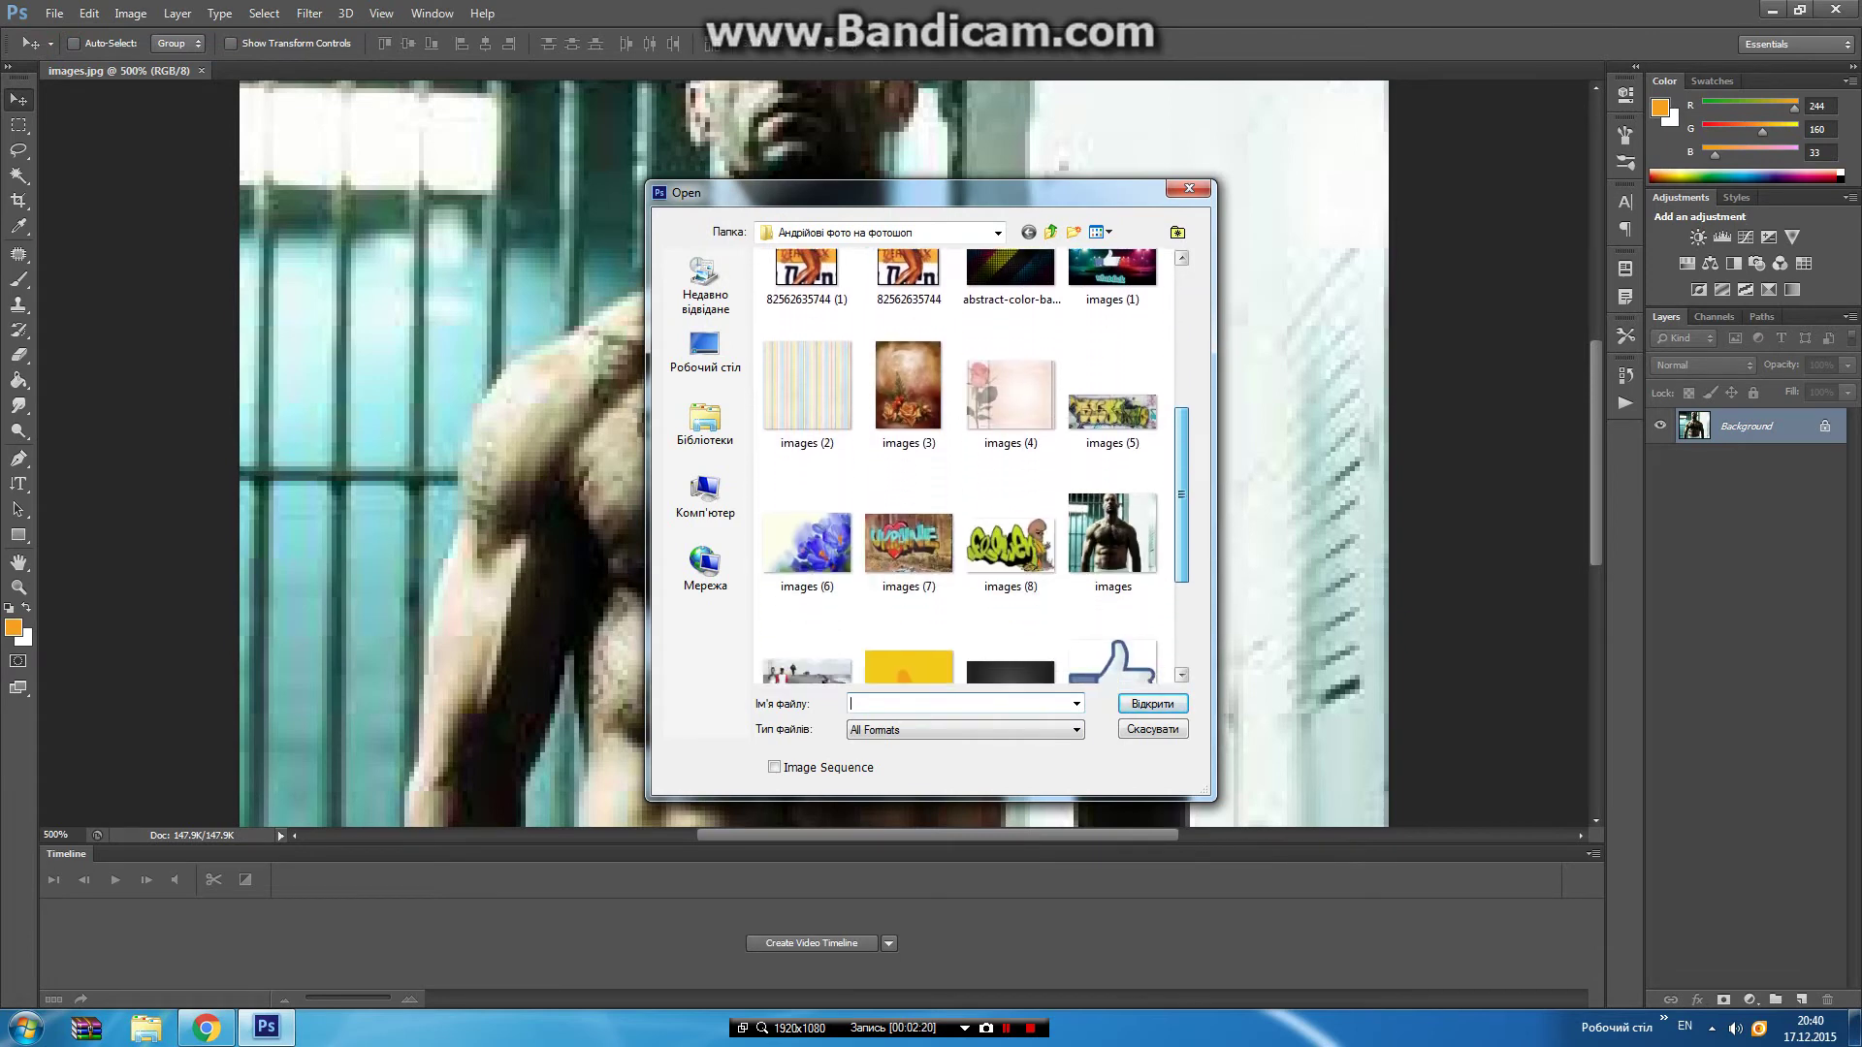
pyautogui.scroll(-1, 969, 466)
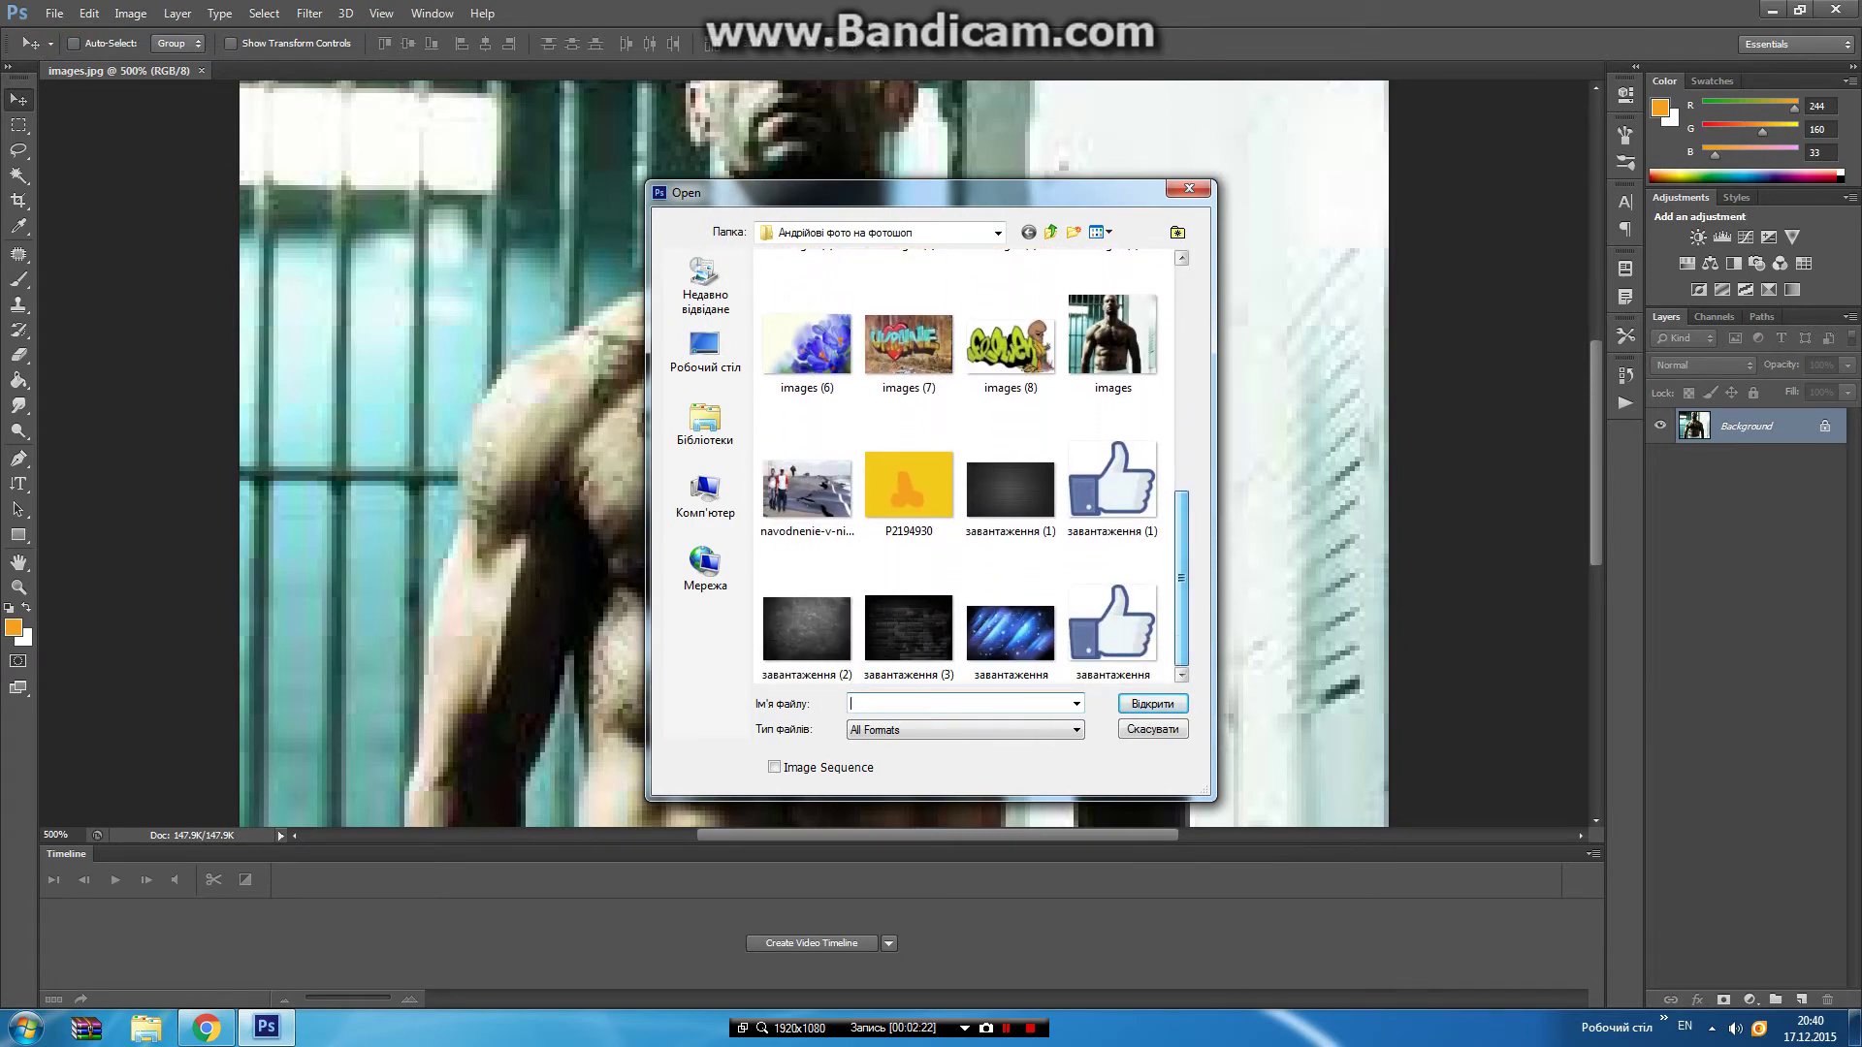
pyautogui.doubleClick(908, 627)
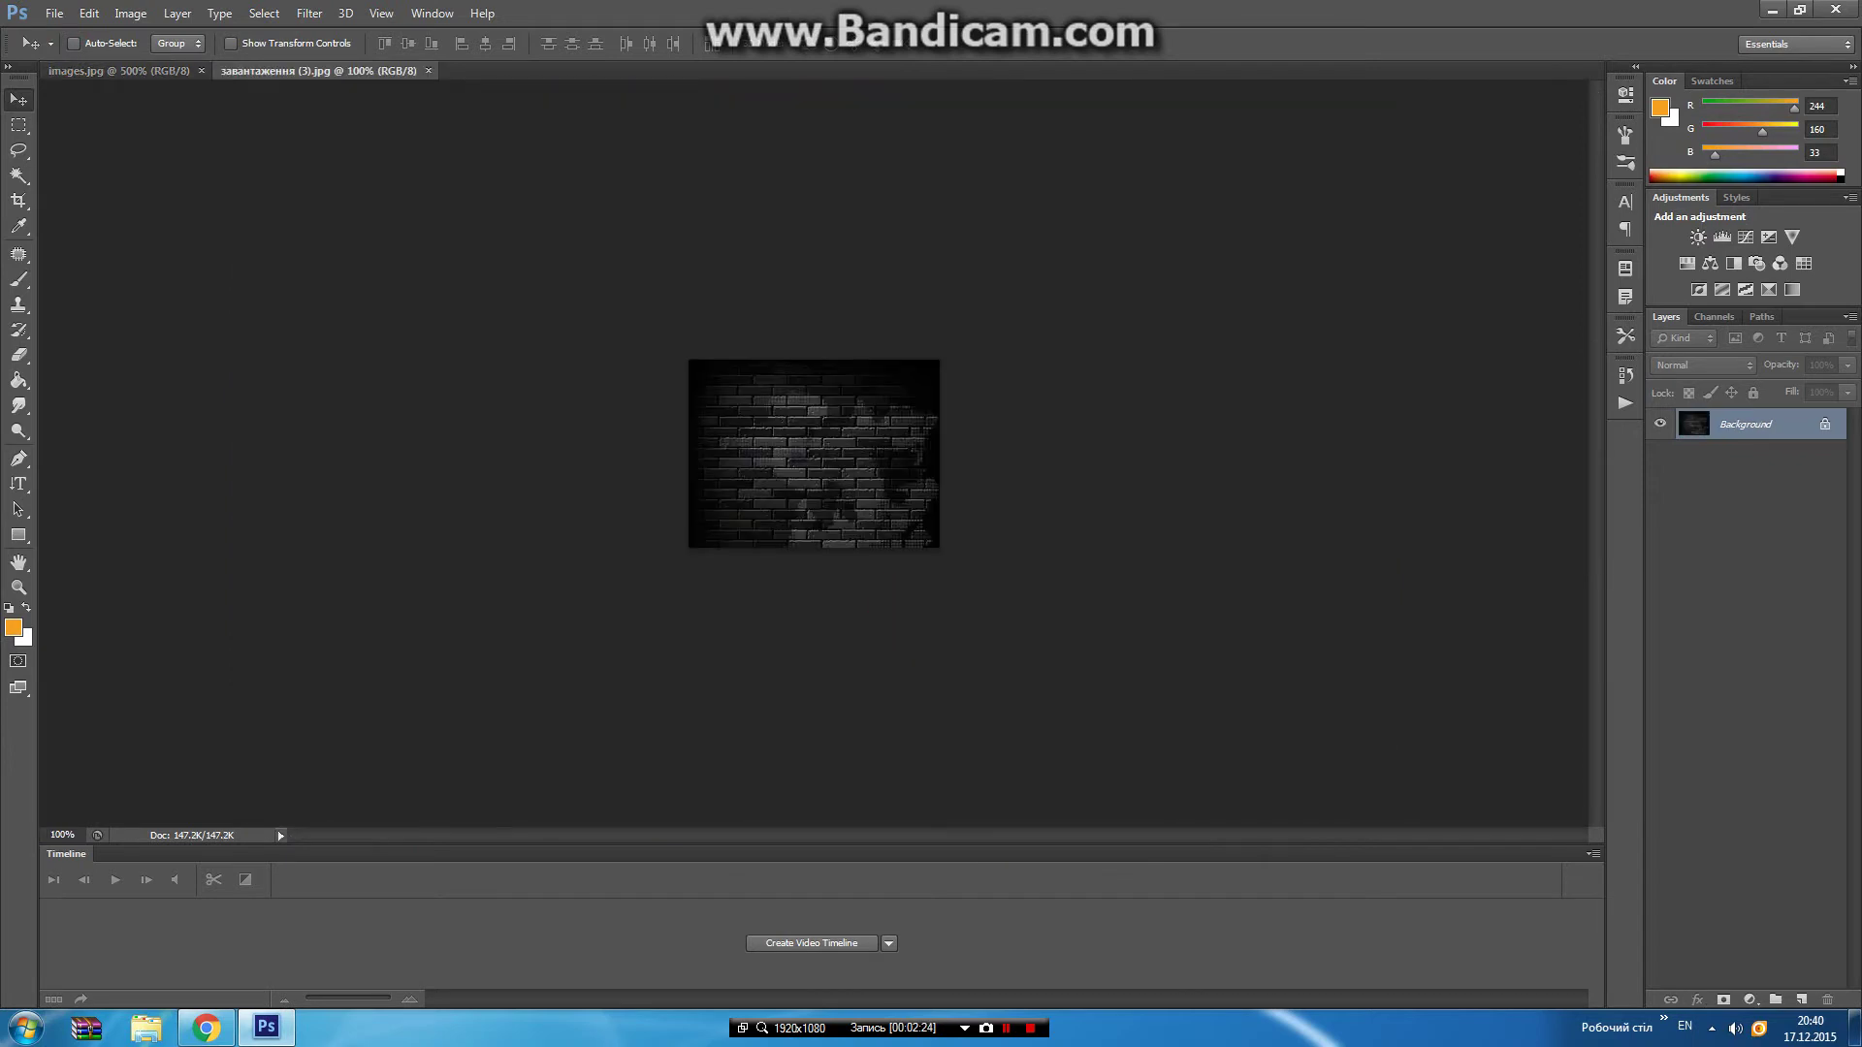
# Magnify the brick wall image to 400%, and readjust the magnification to 350%.
pyautogui.click(62, 834)
pyautogui.press('Return')
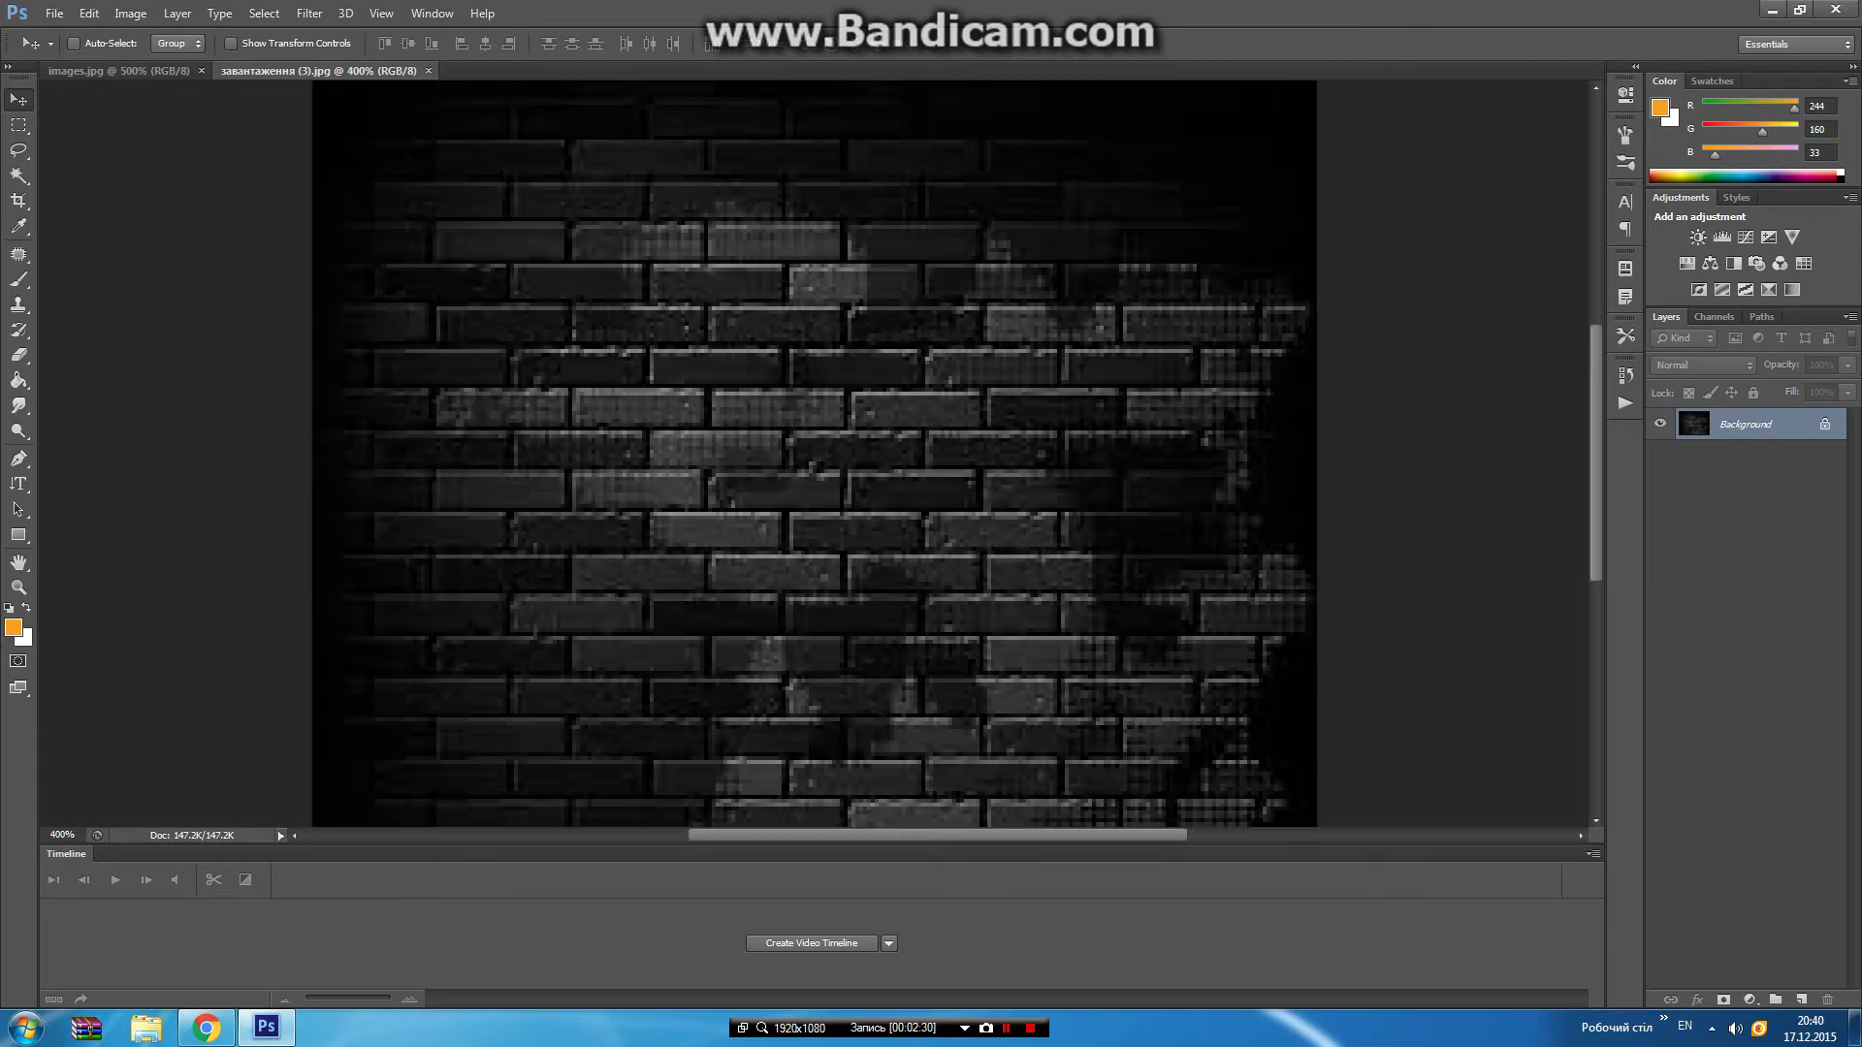
pyautogui.click(939, 388)
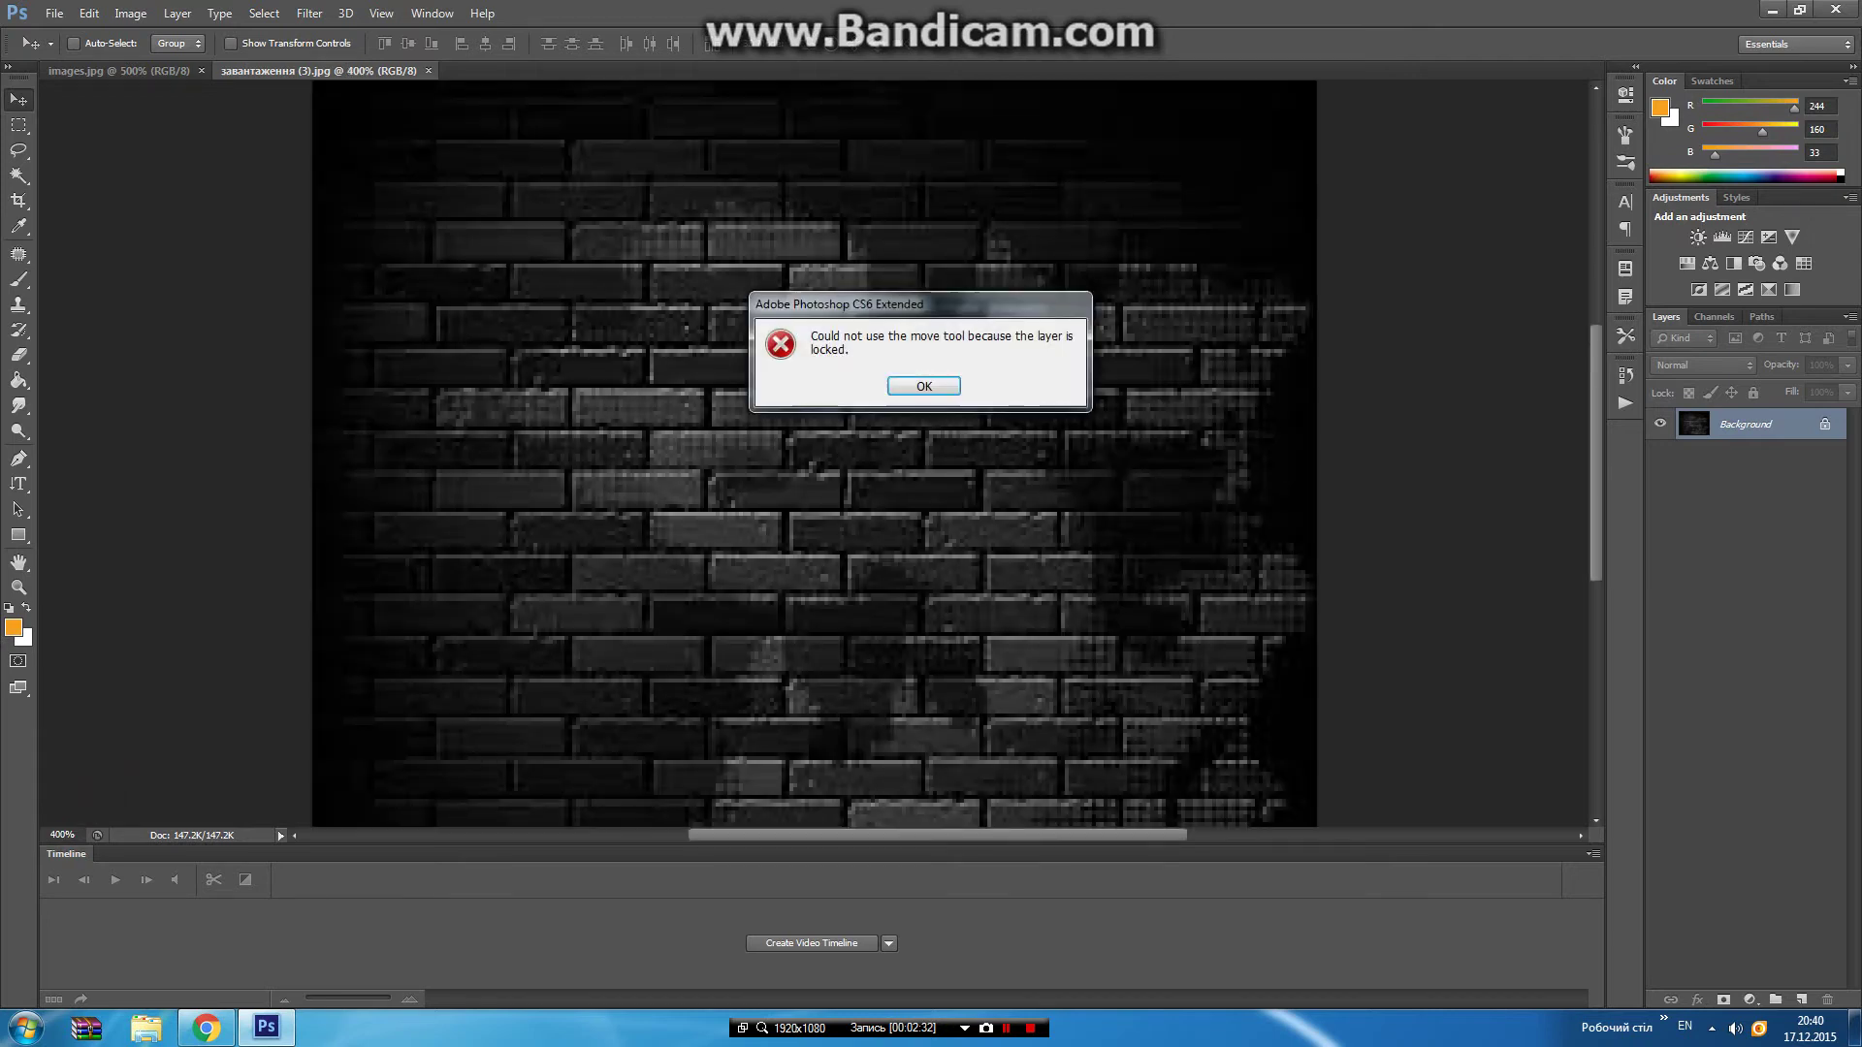
pyautogui.click(922, 386)
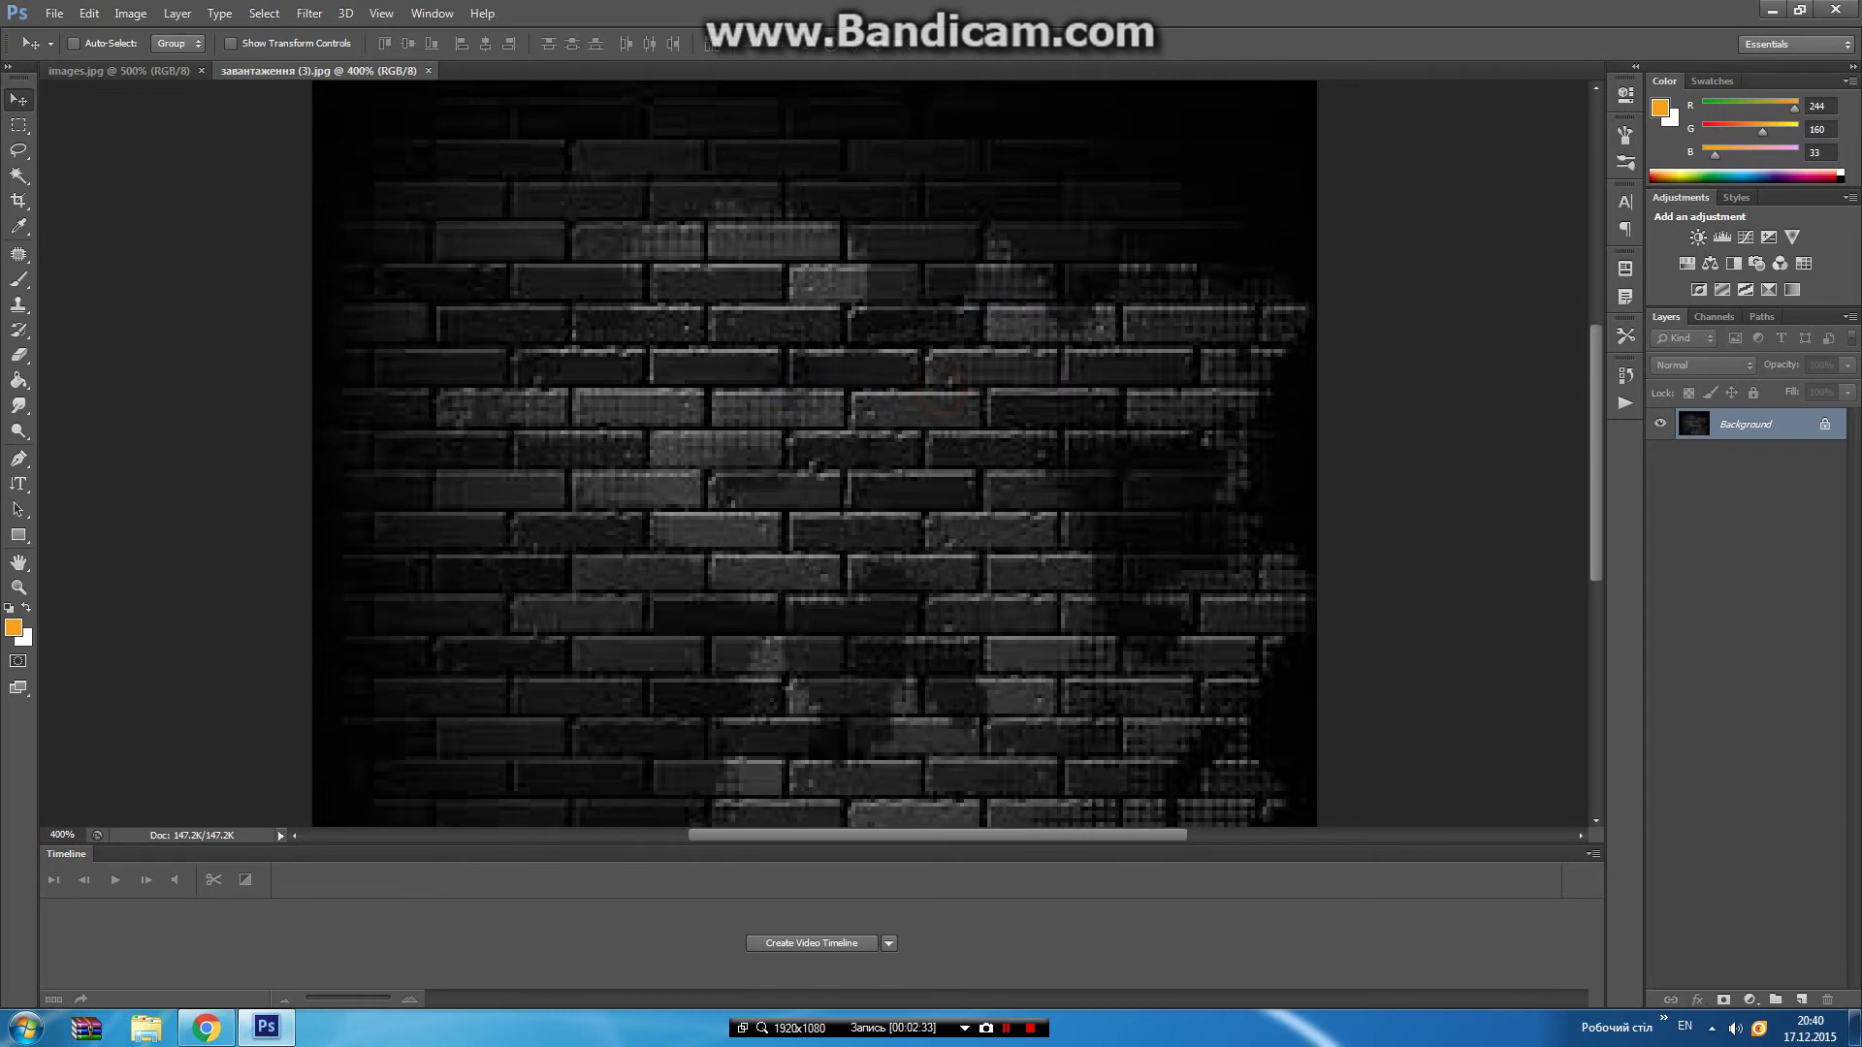
pyautogui.click(64, 834)
pyautogui.write('35')
pyautogui.press('Return')
# In images.jpg, start a Pen path below the man's jaw and trace the left side of his neck and shoulder.
pyautogui.click(118, 70)
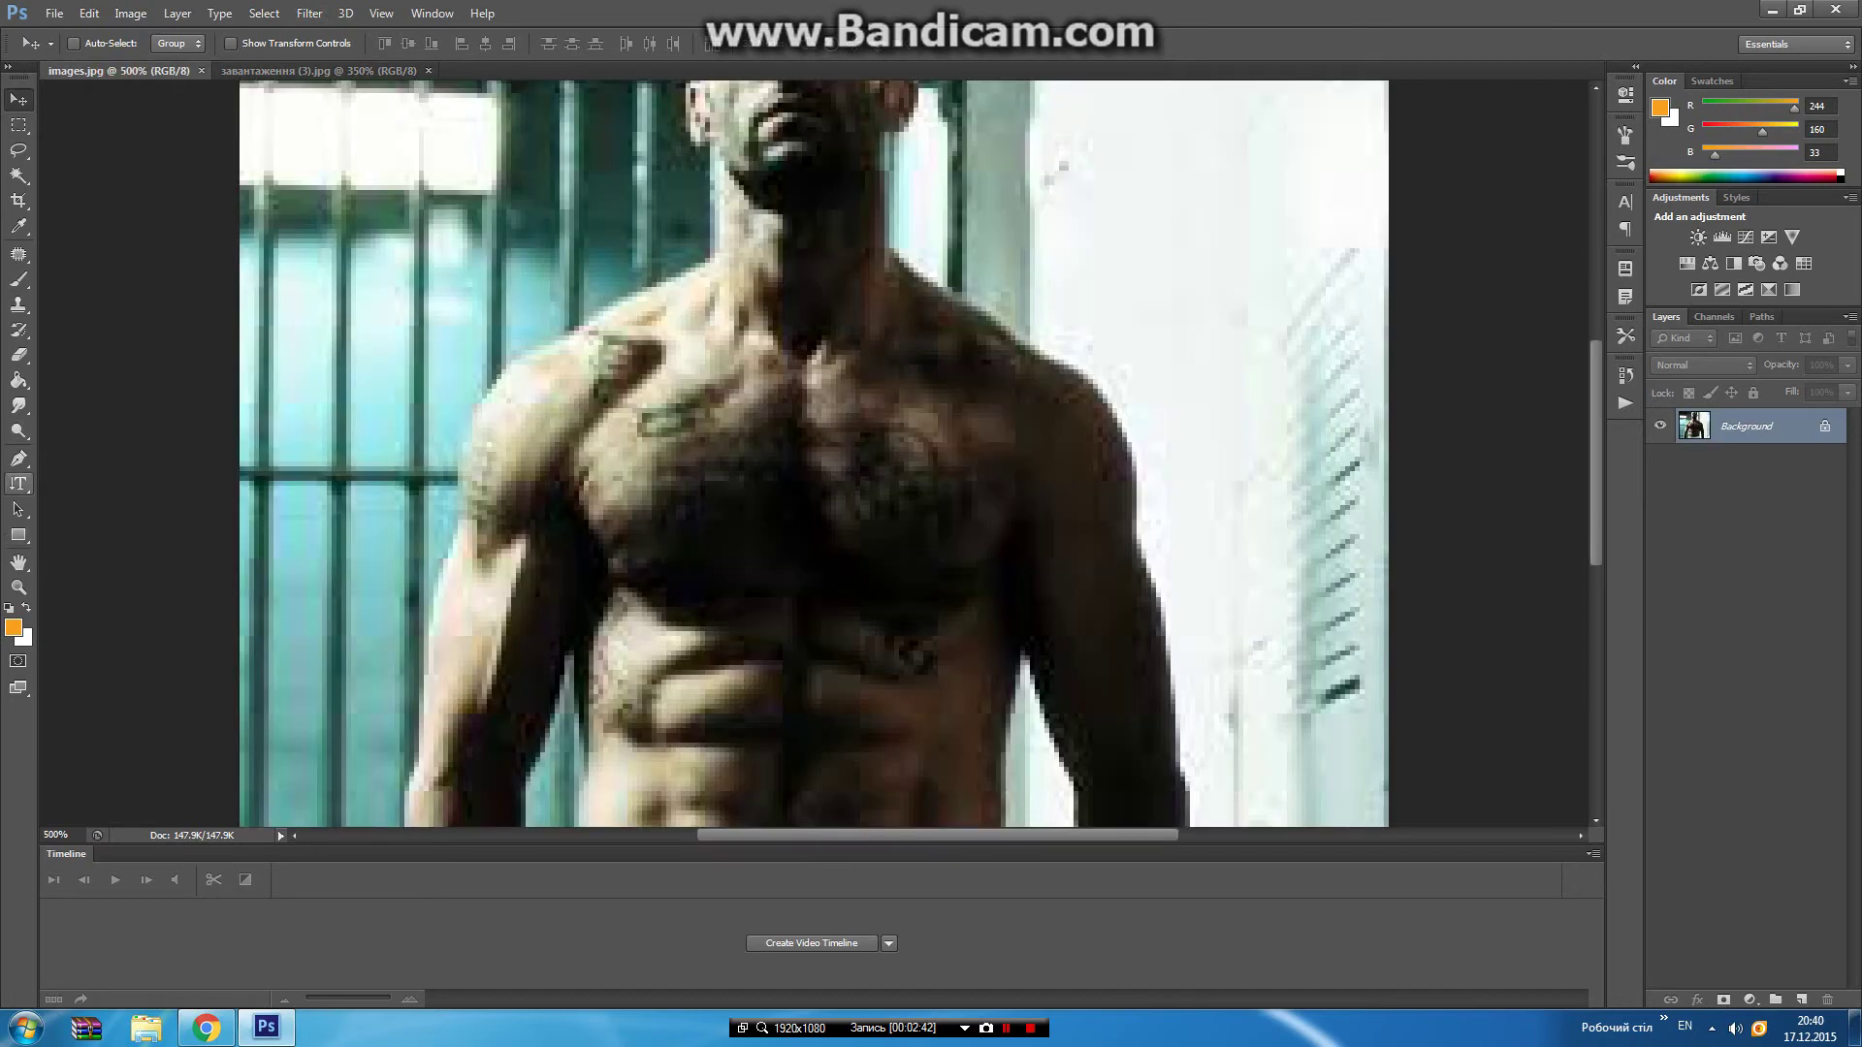
pyautogui.click(19, 458)
pyautogui.click(710, 203)
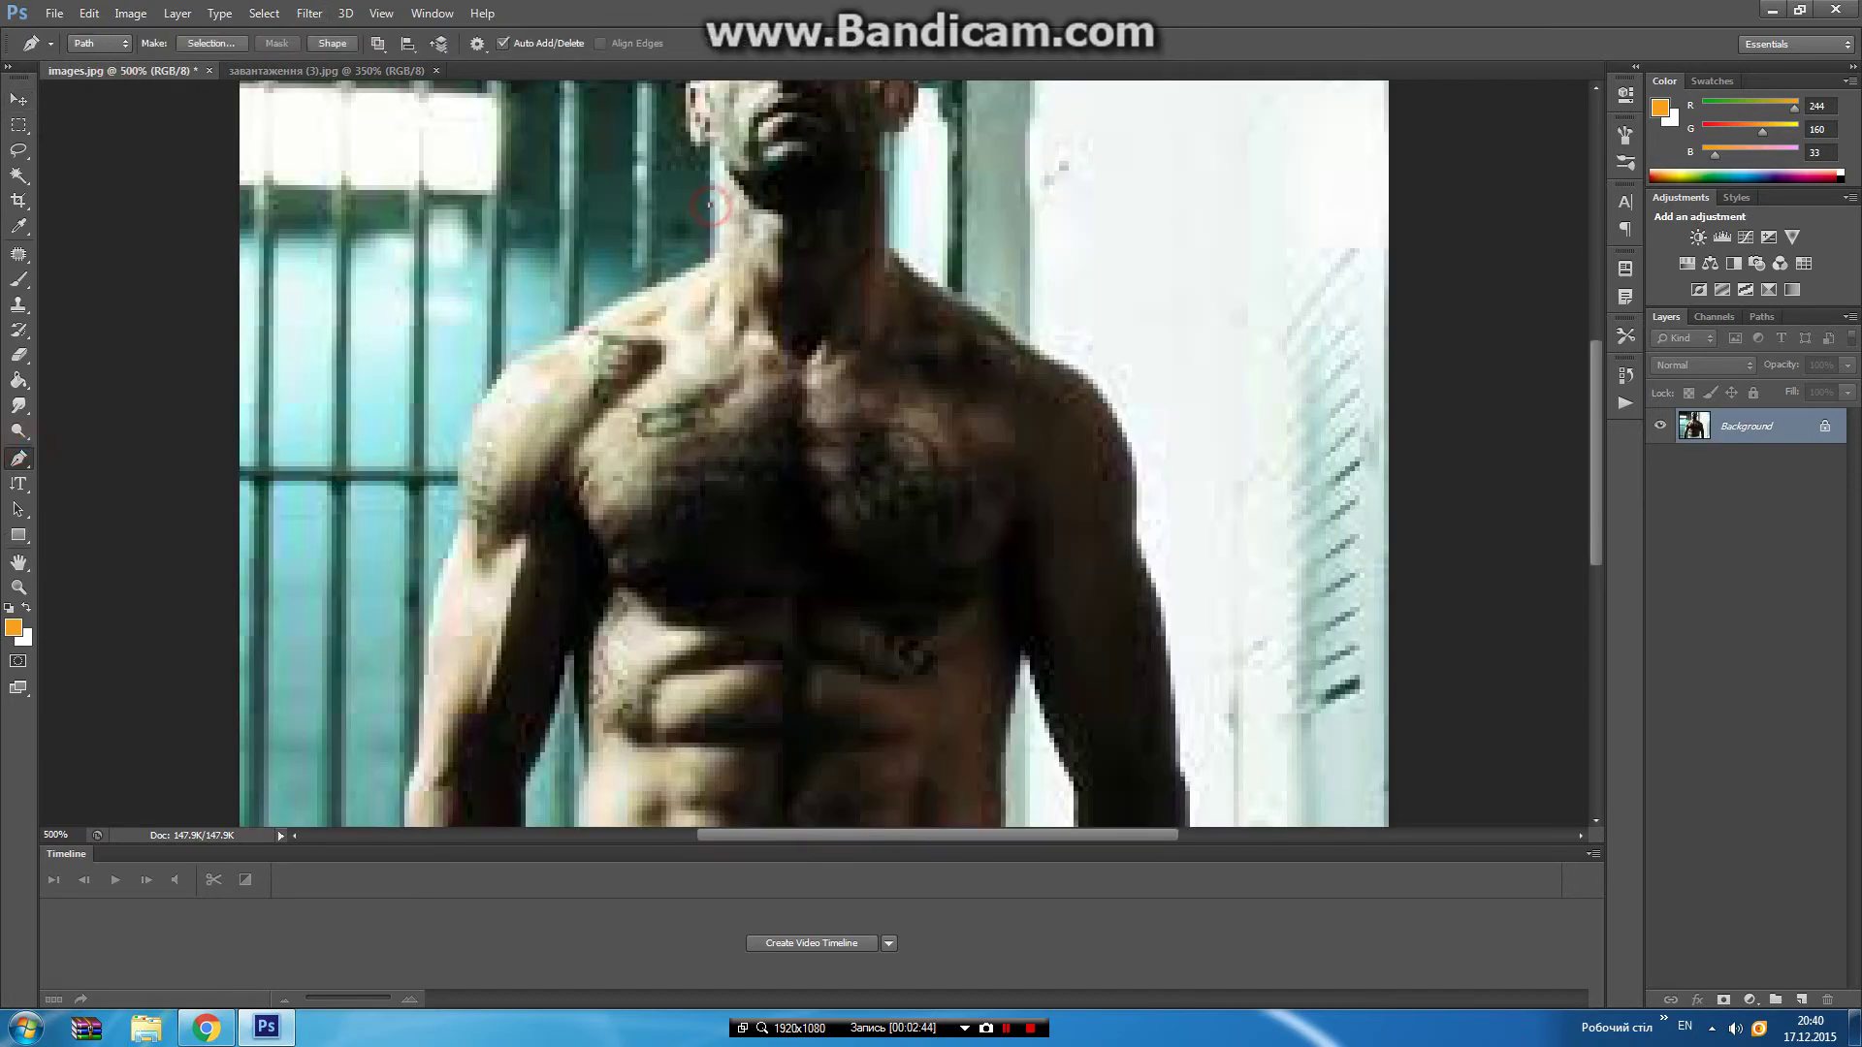
pyautogui.click(709, 223)
pyautogui.click(707, 241)
pyautogui.click(704, 255)
pyautogui.click(692, 263)
pyautogui.click(676, 272)
pyautogui.click(657, 282)
pyautogui.click(638, 294)
pyautogui.click(609, 311)
pyautogui.click(575, 330)
pyautogui.click(536, 345)
pyautogui.click(507, 364)
# Continue the Pen path around the left shoulder and down the arm's outer edge to the forearm.
pyautogui.scroll(-2, 814, 454)
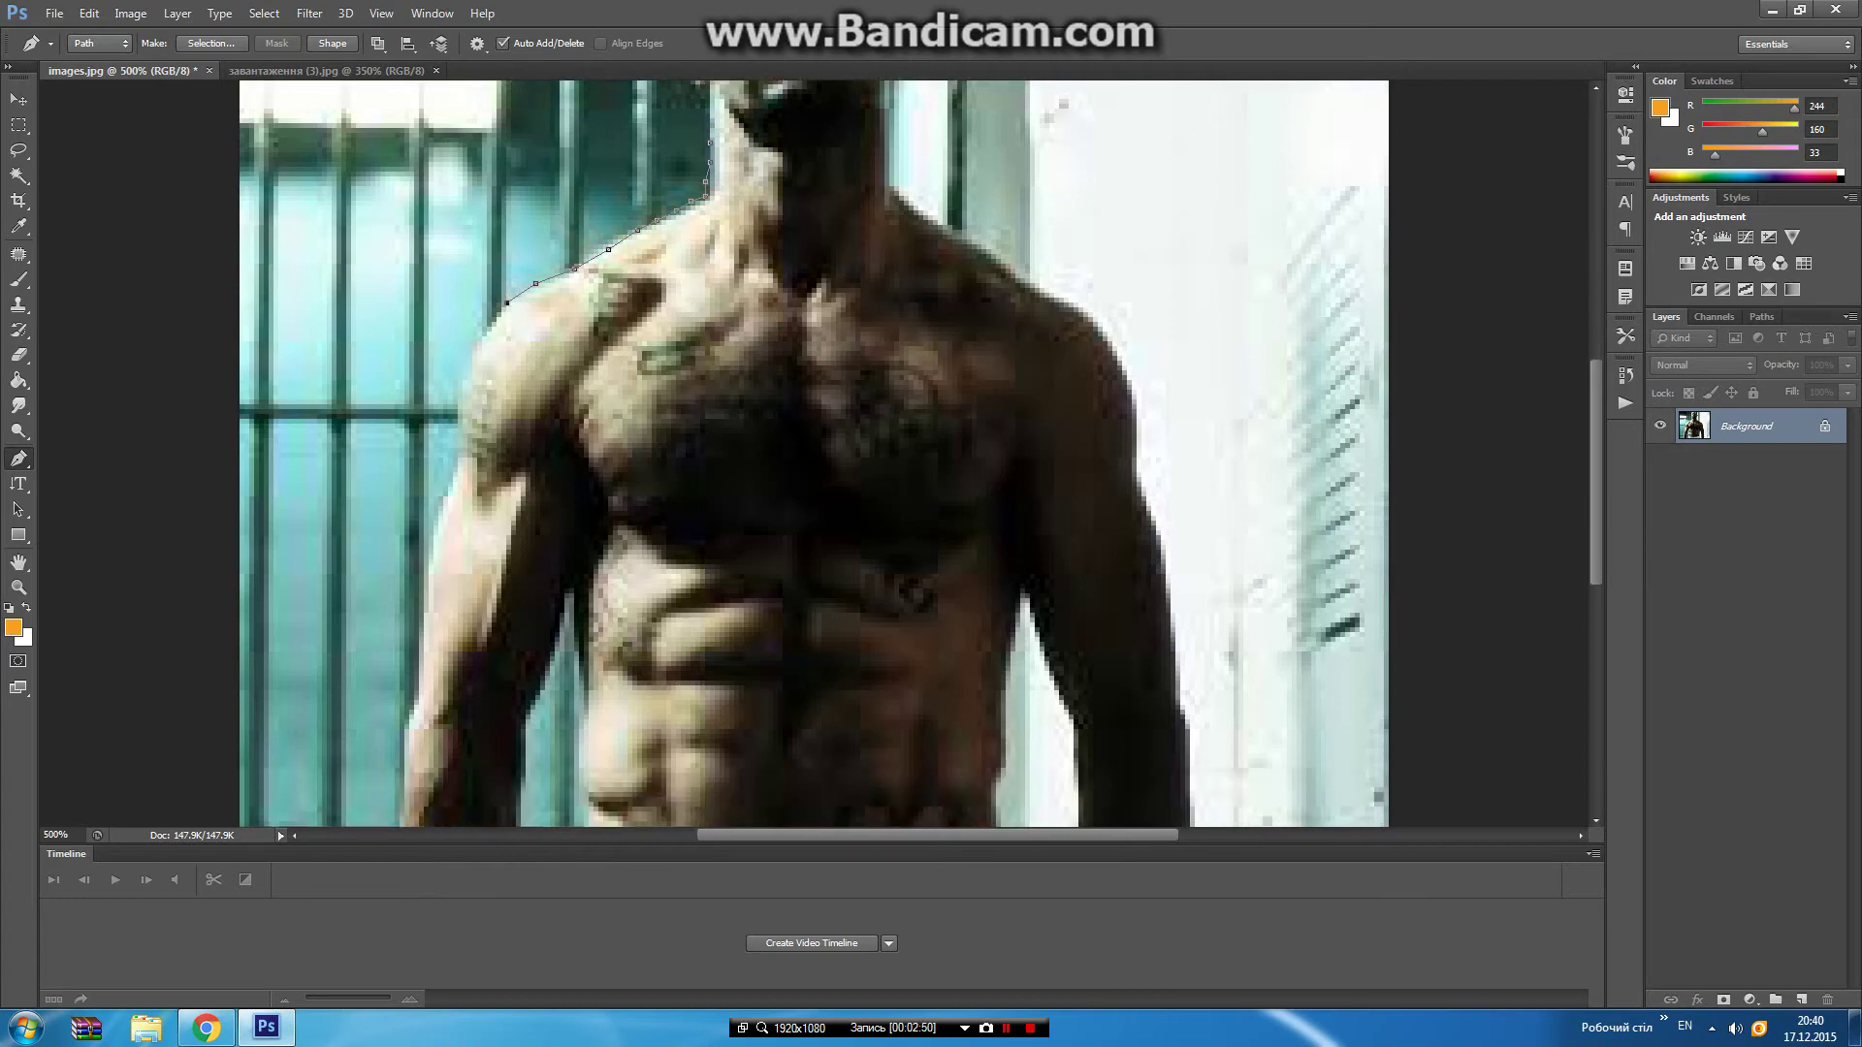
pyautogui.click(477, 342)
pyautogui.click(468, 366)
pyautogui.click(463, 400)
pyautogui.click(458, 429)
pyautogui.click(463, 457)
pyautogui.click(453, 477)
pyautogui.click(444, 506)
pyautogui.click(438, 530)
pyautogui.click(433, 584)
pyautogui.click(423, 627)
pyautogui.click(419, 696)
pyautogui.click(413, 740)
# Extend the path down the outer left forearm and along the photo's lower edge beneath it.
pyautogui.scroll(-3, 413, 740)
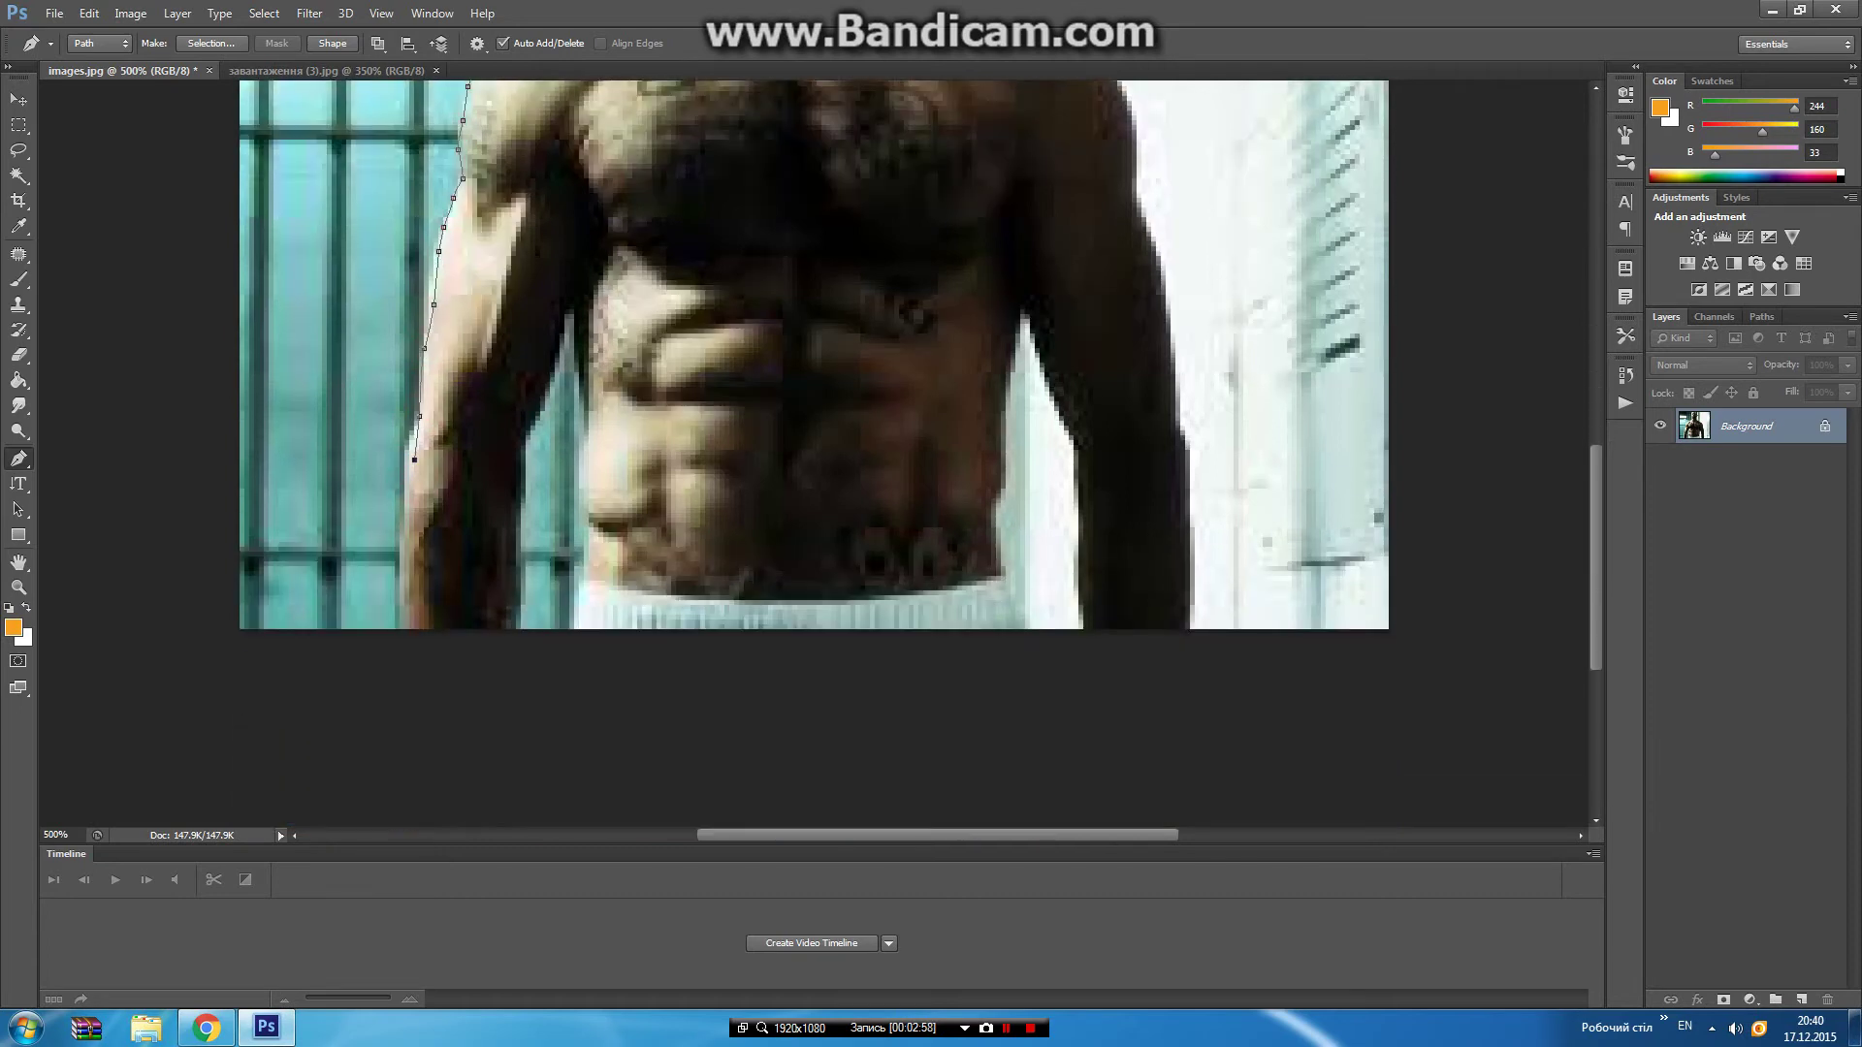
pyautogui.click(404, 518)
pyautogui.click(404, 572)
pyautogui.click(409, 616)
pyautogui.click(419, 630)
pyautogui.click(443, 631)
pyautogui.click(472, 631)
pyautogui.click(492, 631)
# Trace the inner edge of the left arm from the photo's lower edge up to the armpit.
pyautogui.click(516, 605)
pyautogui.click(521, 591)
pyautogui.click(521, 571)
pyautogui.click(516, 542)
pyautogui.click(521, 460)
pyautogui.click(525, 440)
pyautogui.click(540, 411)
pyautogui.click(559, 380)
pyautogui.click(569, 318)
# Trace the torso's left side from the armpit down past the waistband to the photo's lower edge.
pyautogui.click(575, 319)
pyautogui.click(575, 343)
pyautogui.click(579, 377)
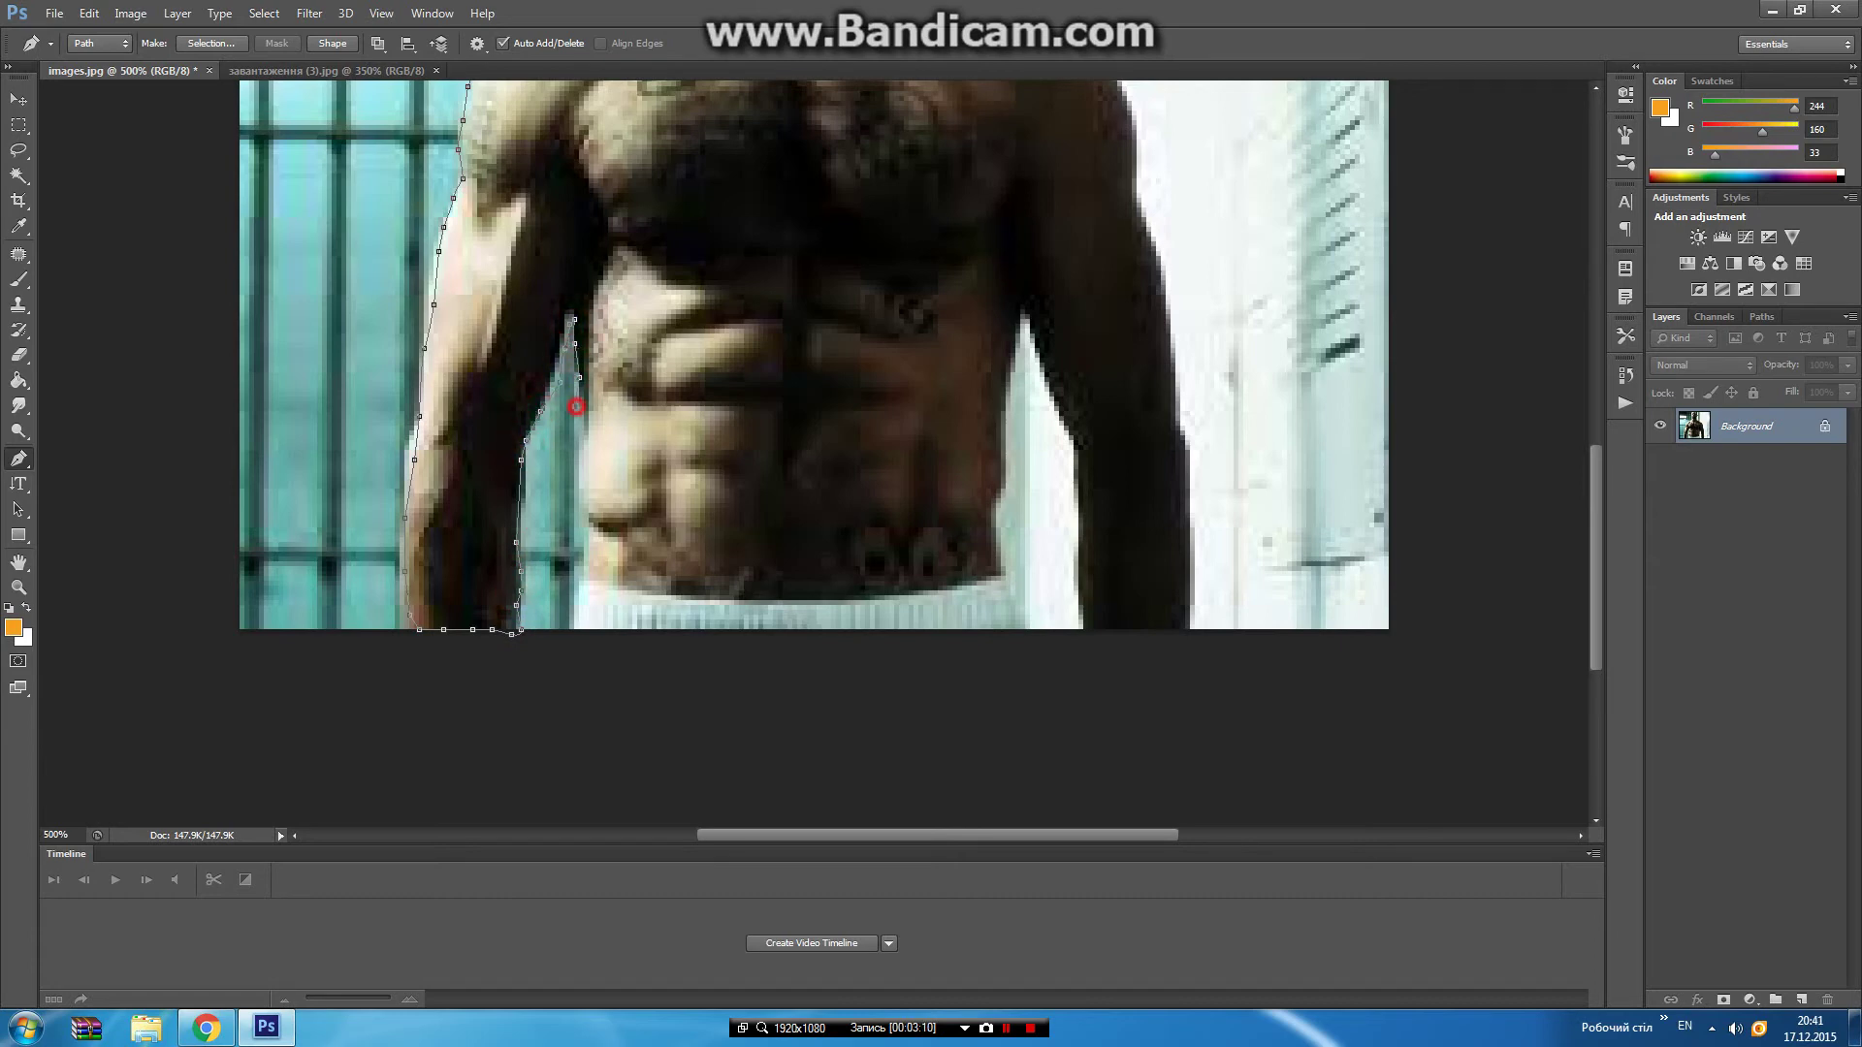
pyautogui.click(576, 407)
pyautogui.click(579, 470)
pyautogui.click(579, 503)
pyautogui.click(579, 557)
pyautogui.click(579, 596)
pyautogui.click(579, 614)
pyautogui.click(579, 634)
# Carry the path across under the shorts and up the torso's right side to the armpit.
pyautogui.click(1020, 625)
pyautogui.click(1010, 595)
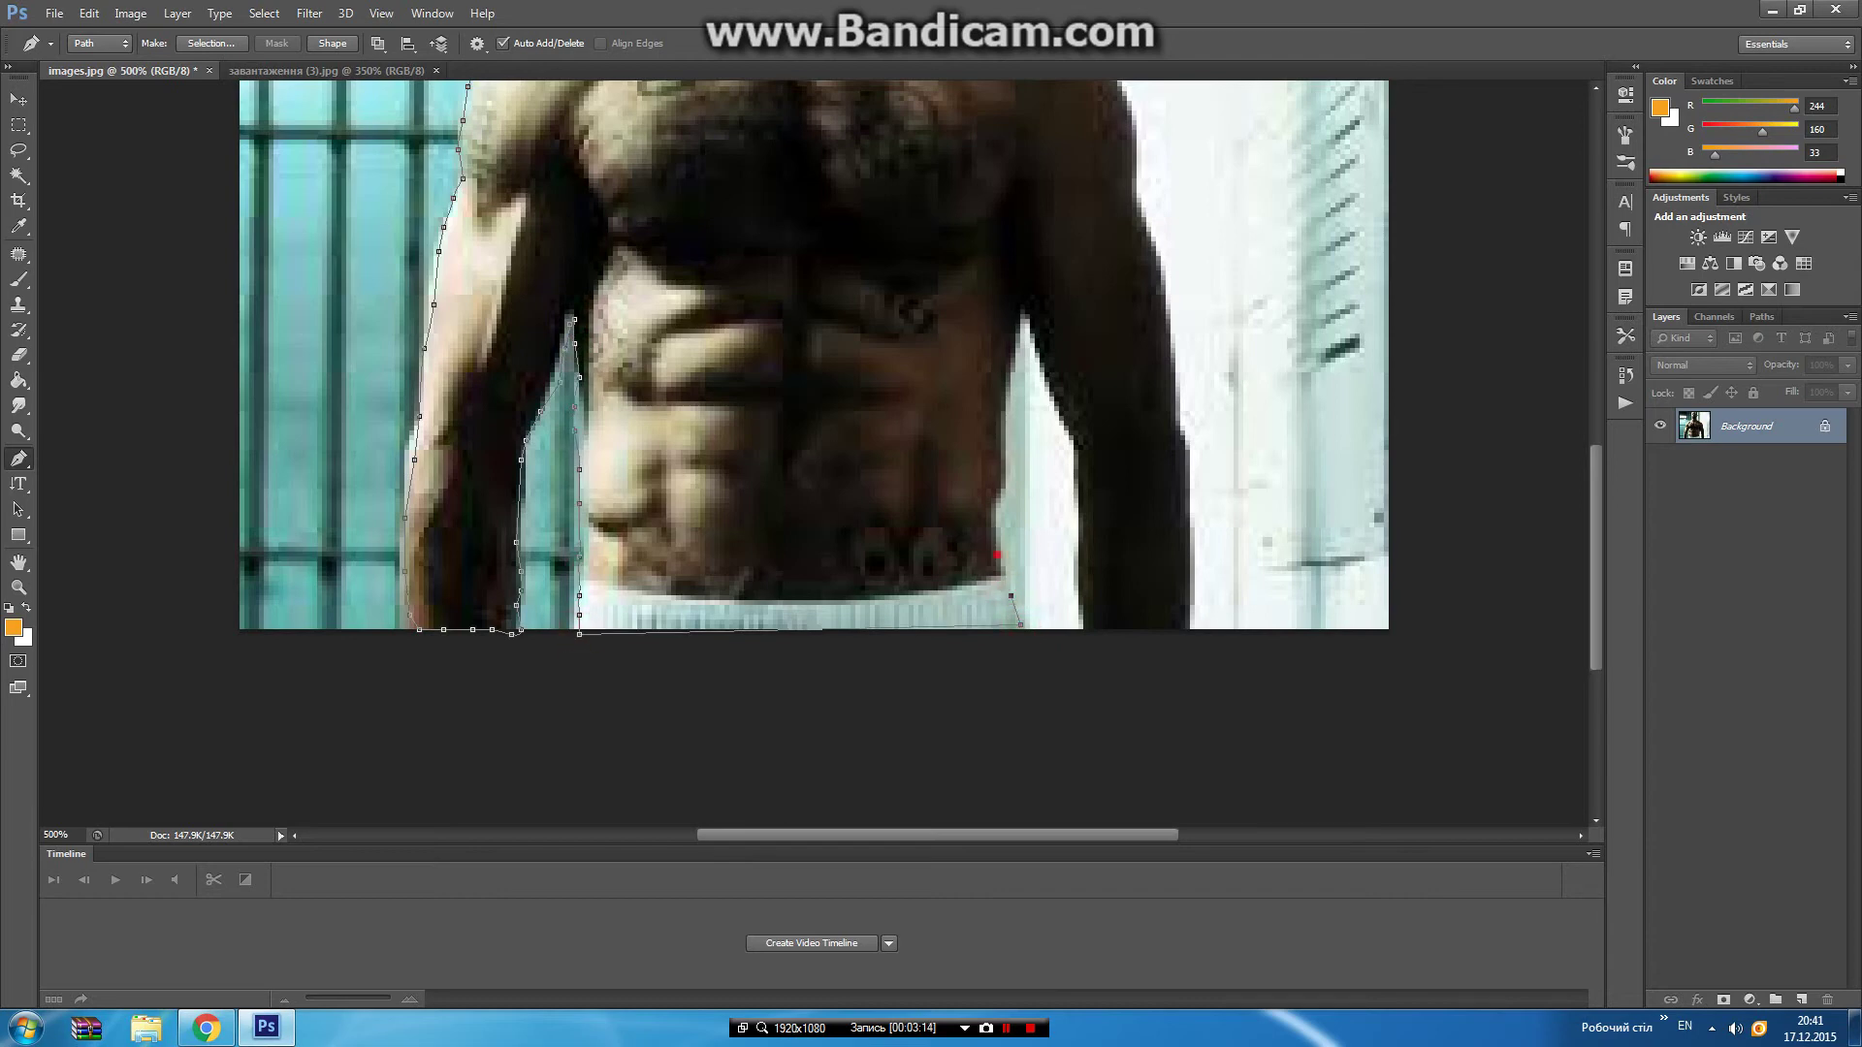
pyautogui.click(996, 557)
pyautogui.click(991, 506)
pyautogui.click(1006, 487)
pyautogui.click(1006, 463)
pyautogui.click(999, 430)
pyautogui.click(1005, 386)
pyautogui.click(1015, 347)
pyautogui.click(1024, 320)
# Trace the inner edge of the right arm from the armpit down to the photo's lower edge.
pyautogui.click(1036, 349)
pyautogui.click(1055, 398)
pyautogui.click(1072, 437)
pyautogui.click(1072, 464)
pyautogui.click(1083, 517)
pyautogui.click(1083, 561)
pyautogui.click(1088, 595)
pyautogui.click(1093, 629)
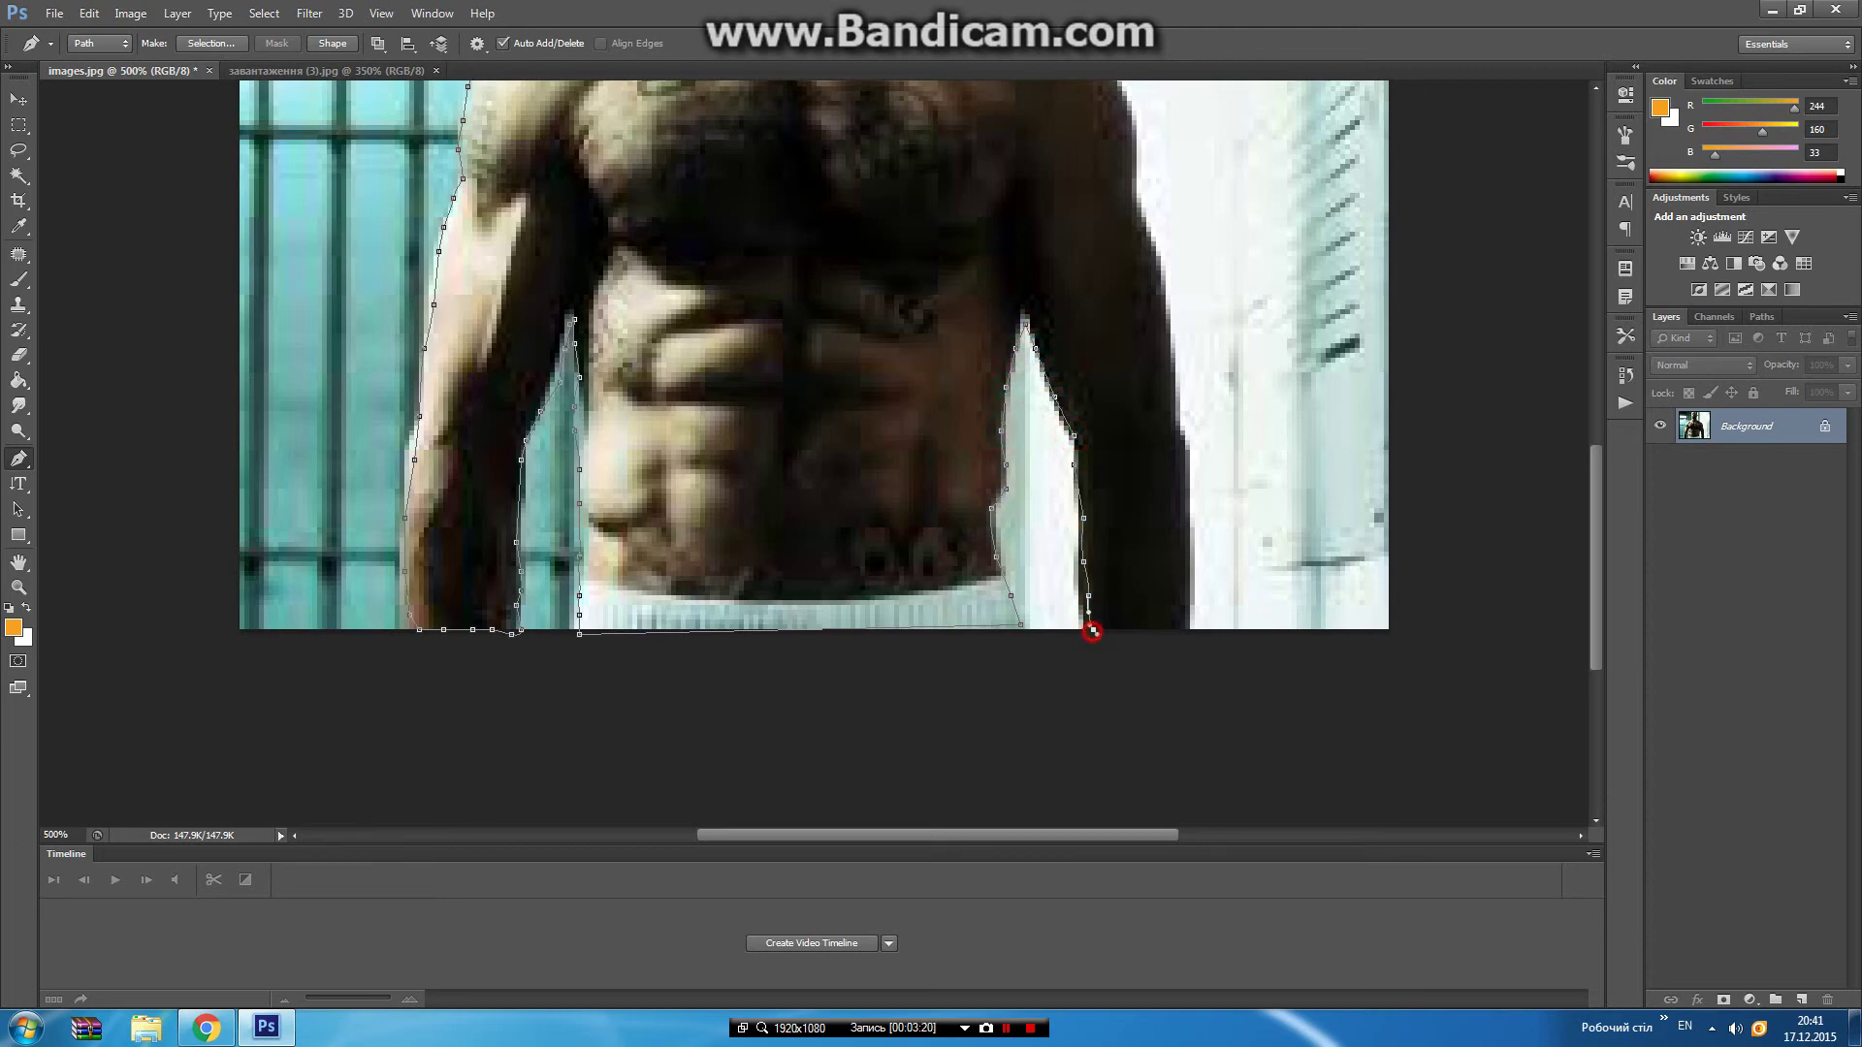
# Continue the path beneath the right forearm and up along its outer edge.
pyautogui.click(1122, 632)
pyautogui.click(1160, 630)
pyautogui.click(1181, 626)
pyautogui.click(1190, 599)
pyautogui.click(1185, 551)
pyautogui.click(1185, 508)
pyautogui.click(1176, 434)
# Trace the outer edge of the right upper arm up to the top of the shoulder.
pyautogui.scroll(1, 1178, 436)
pyautogui.scroll(5, 1178, 437)
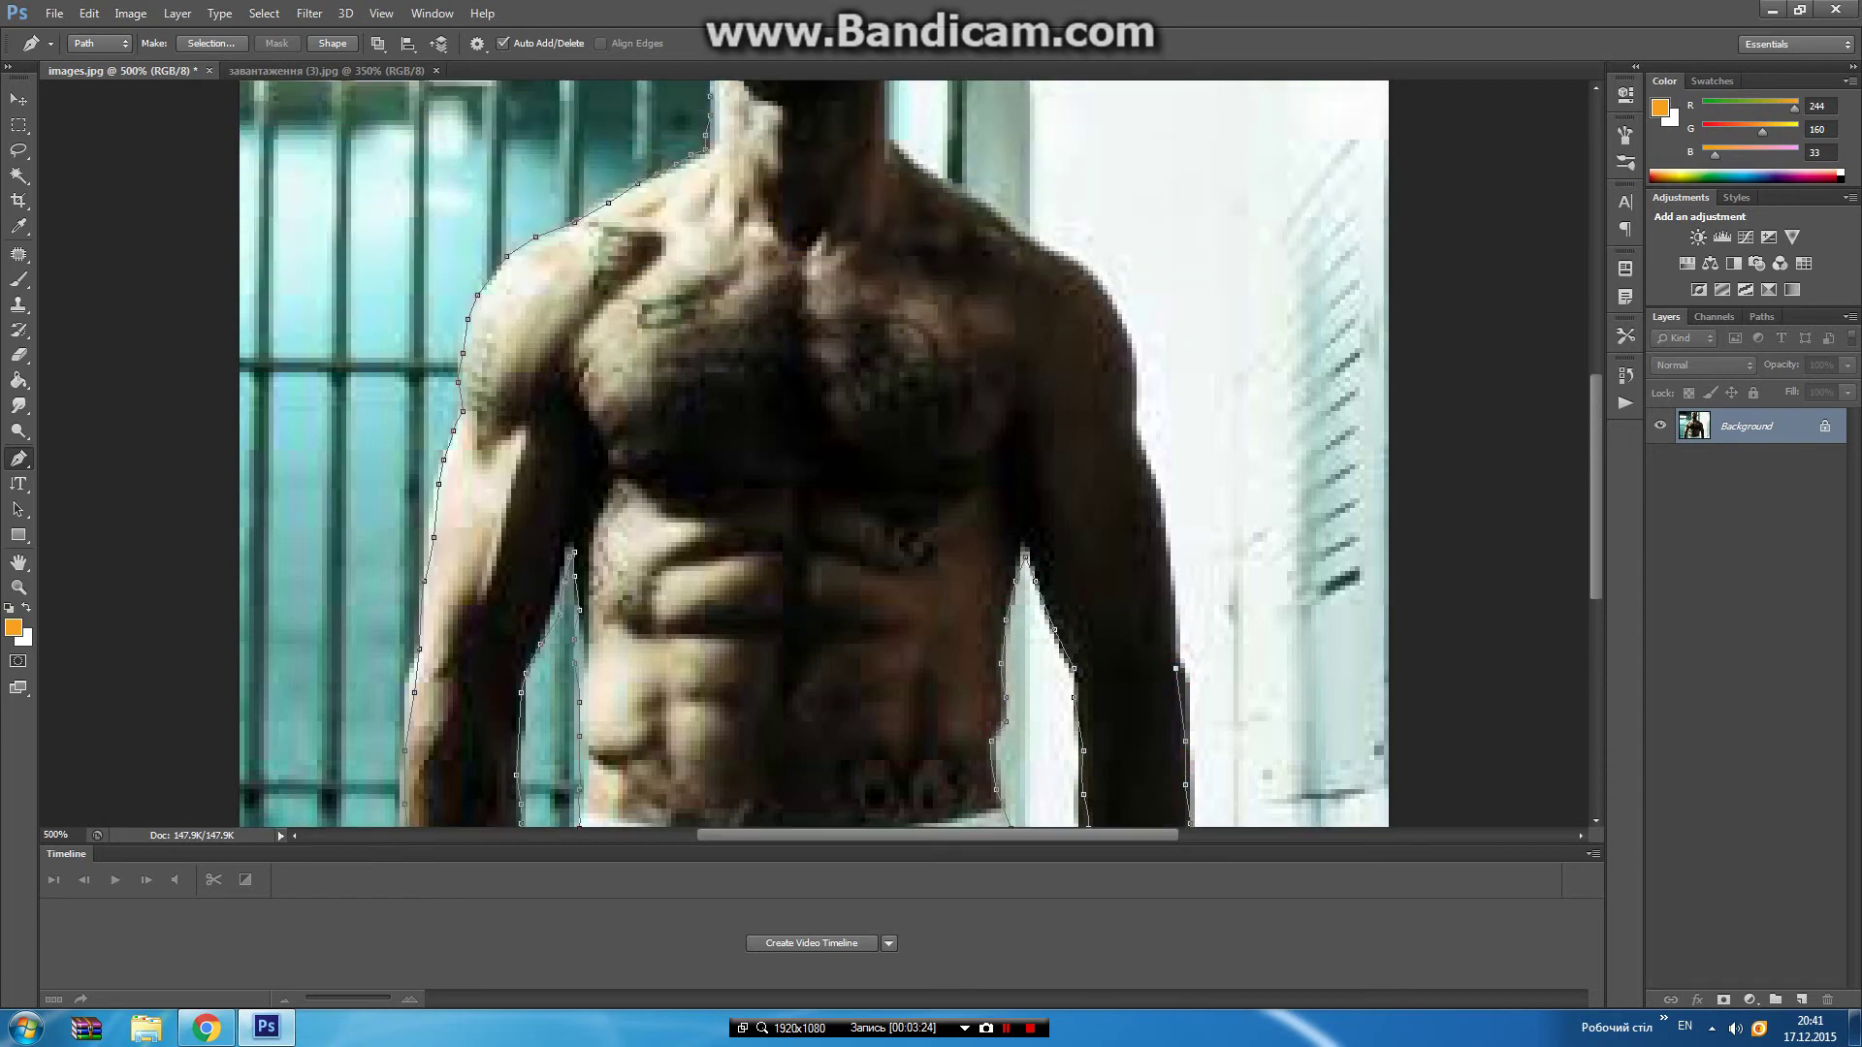
pyautogui.click(1166, 561)
pyautogui.click(1156, 494)
pyautogui.click(1136, 431)
pyautogui.click(1127, 357)
pyautogui.click(1122, 318)
pyautogui.click(1073, 251)
# Extend the path along the top of the right shoulder and up the right side of the neck.
pyautogui.scroll(2, 1073, 251)
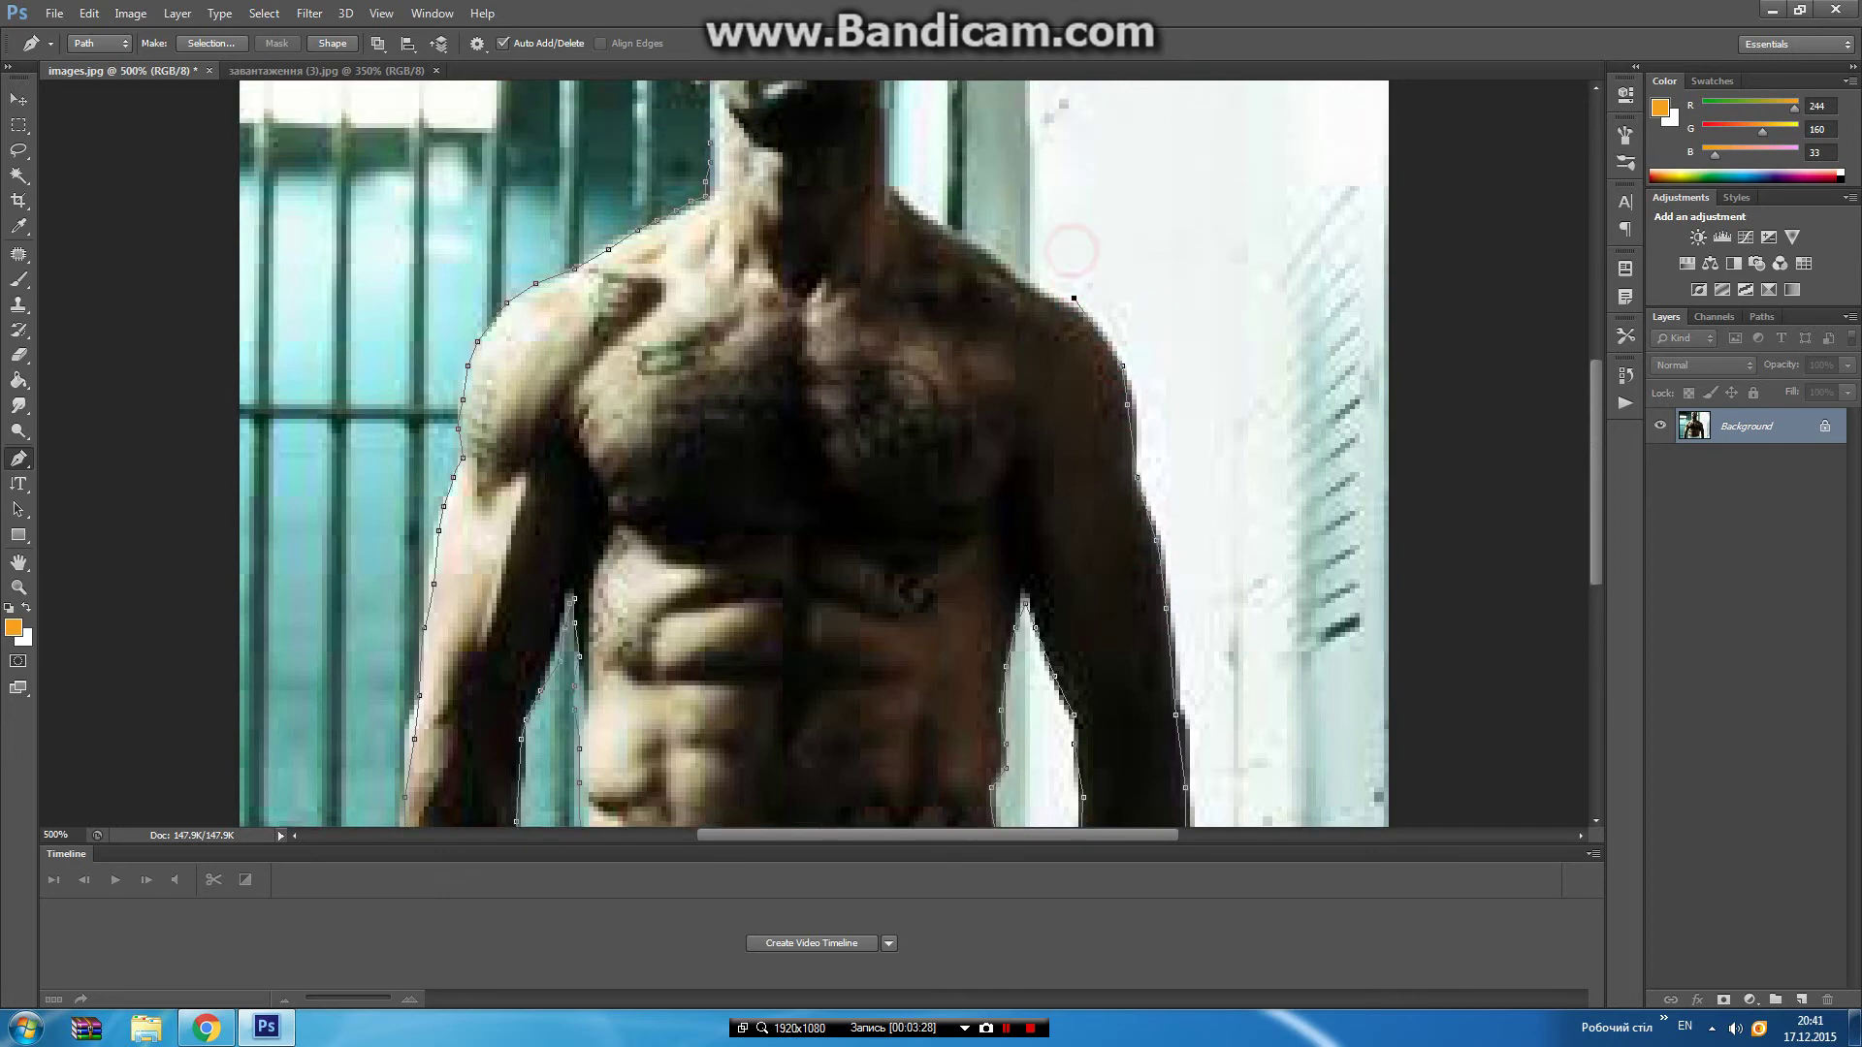
pyautogui.click(937, 237)
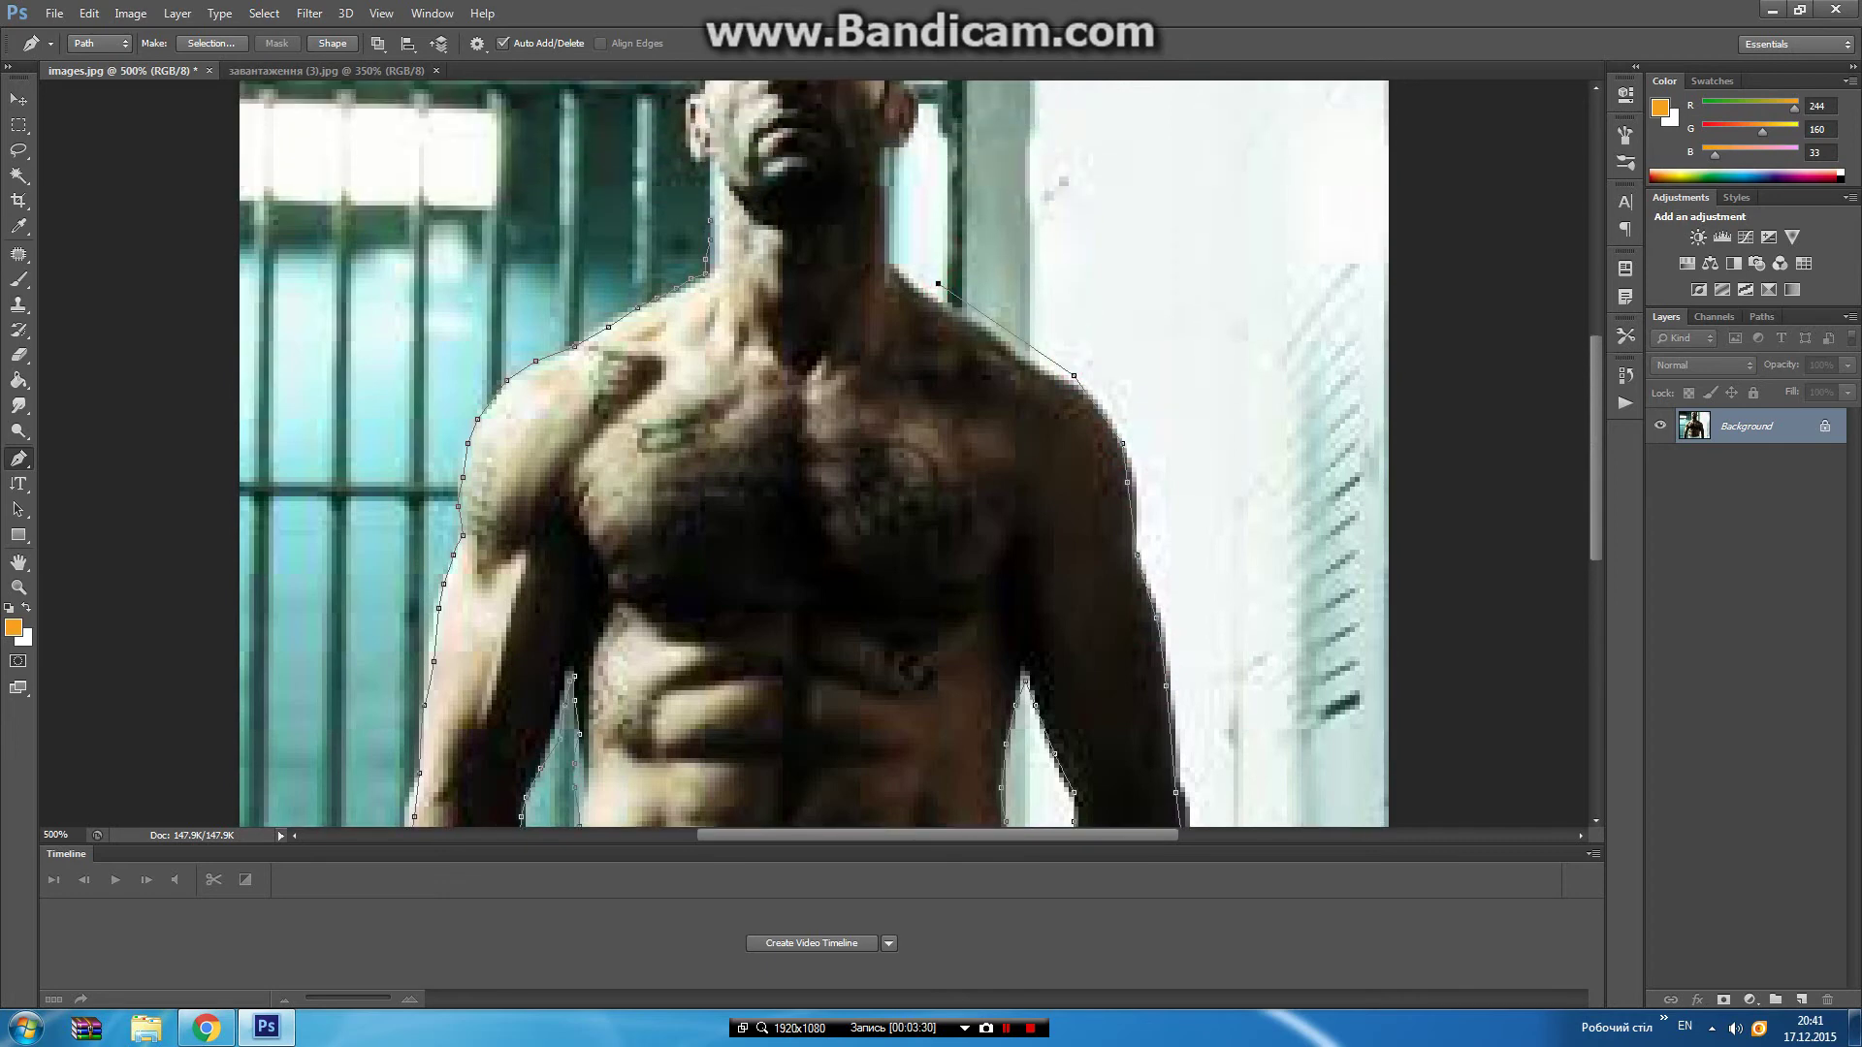
pyautogui.click(889, 253)
pyautogui.click(884, 158)
# Outline the ear on the right side of the man's head with Pen anchor points.
pyautogui.scroll(1, 884, 157)
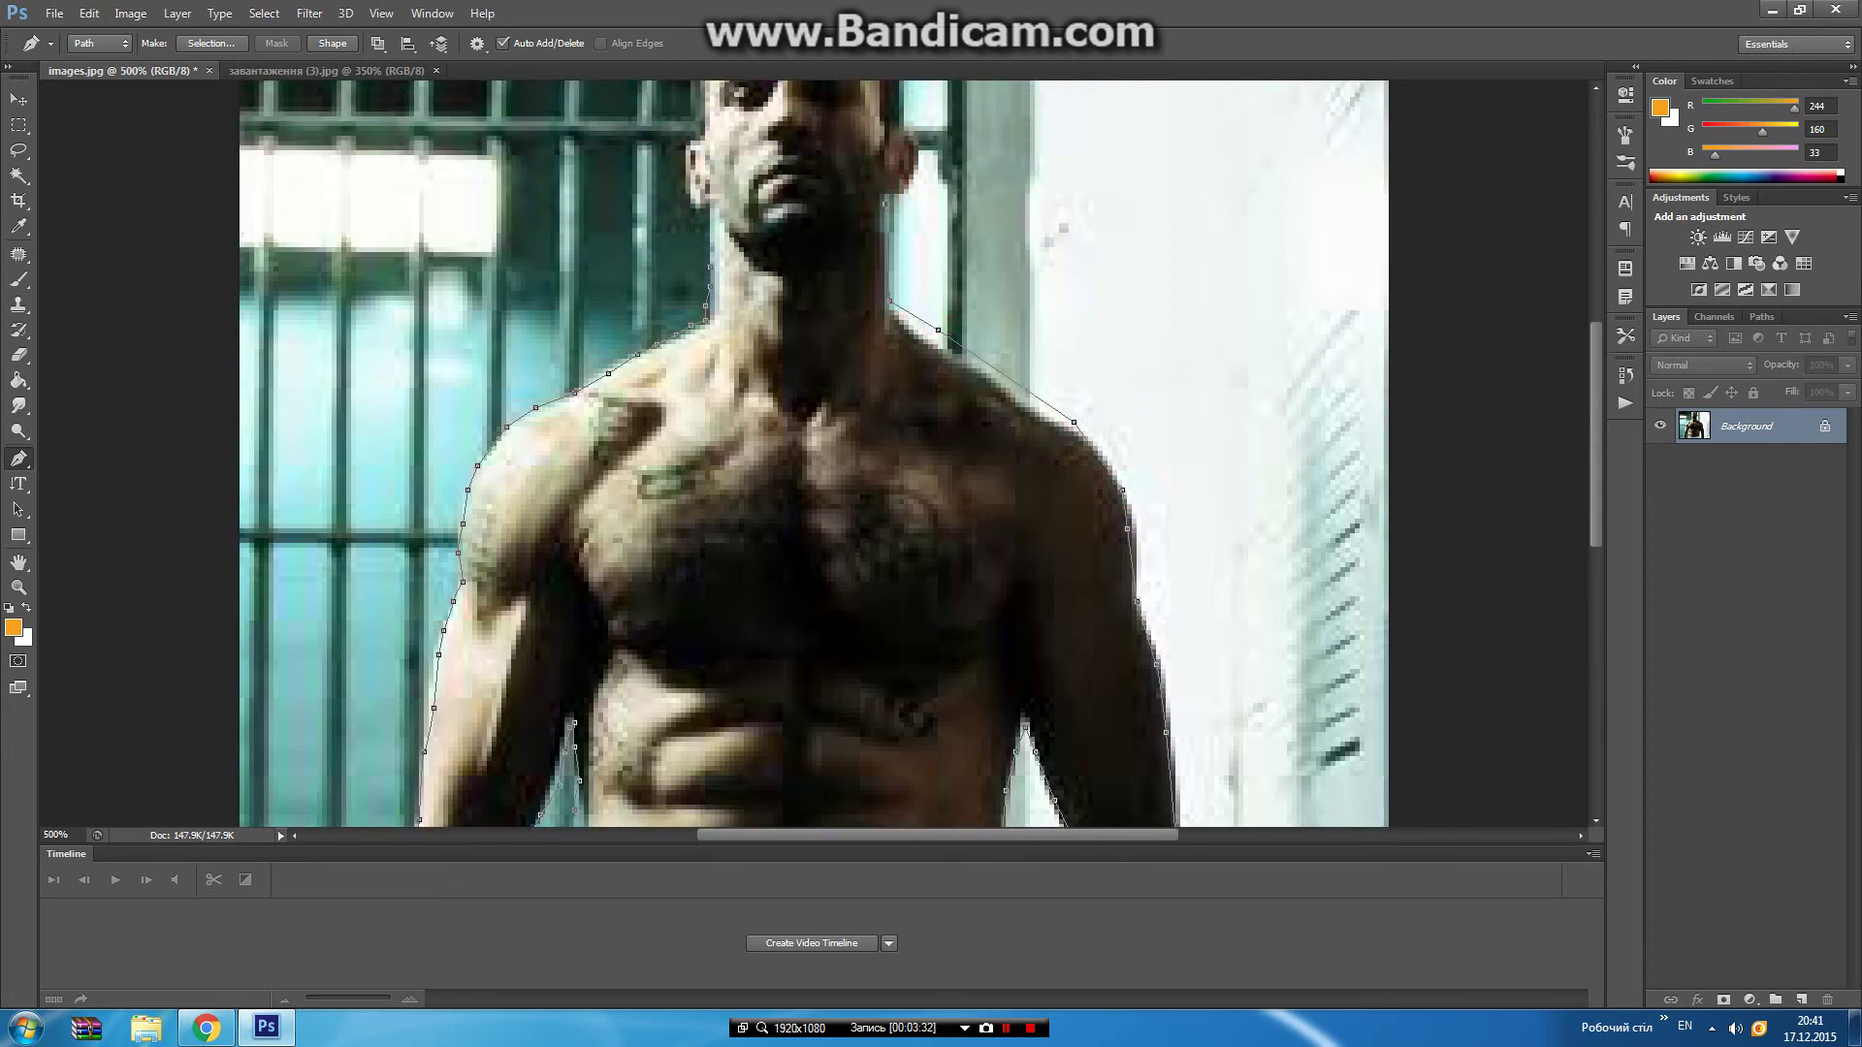
pyautogui.click(901, 186)
pyautogui.click(913, 170)
pyautogui.click(913, 150)
pyautogui.click(899, 126)
pyautogui.click(879, 118)
# Trace the path over the top of the head and down to the left temple.
pyautogui.scroll(2, 880, 118)
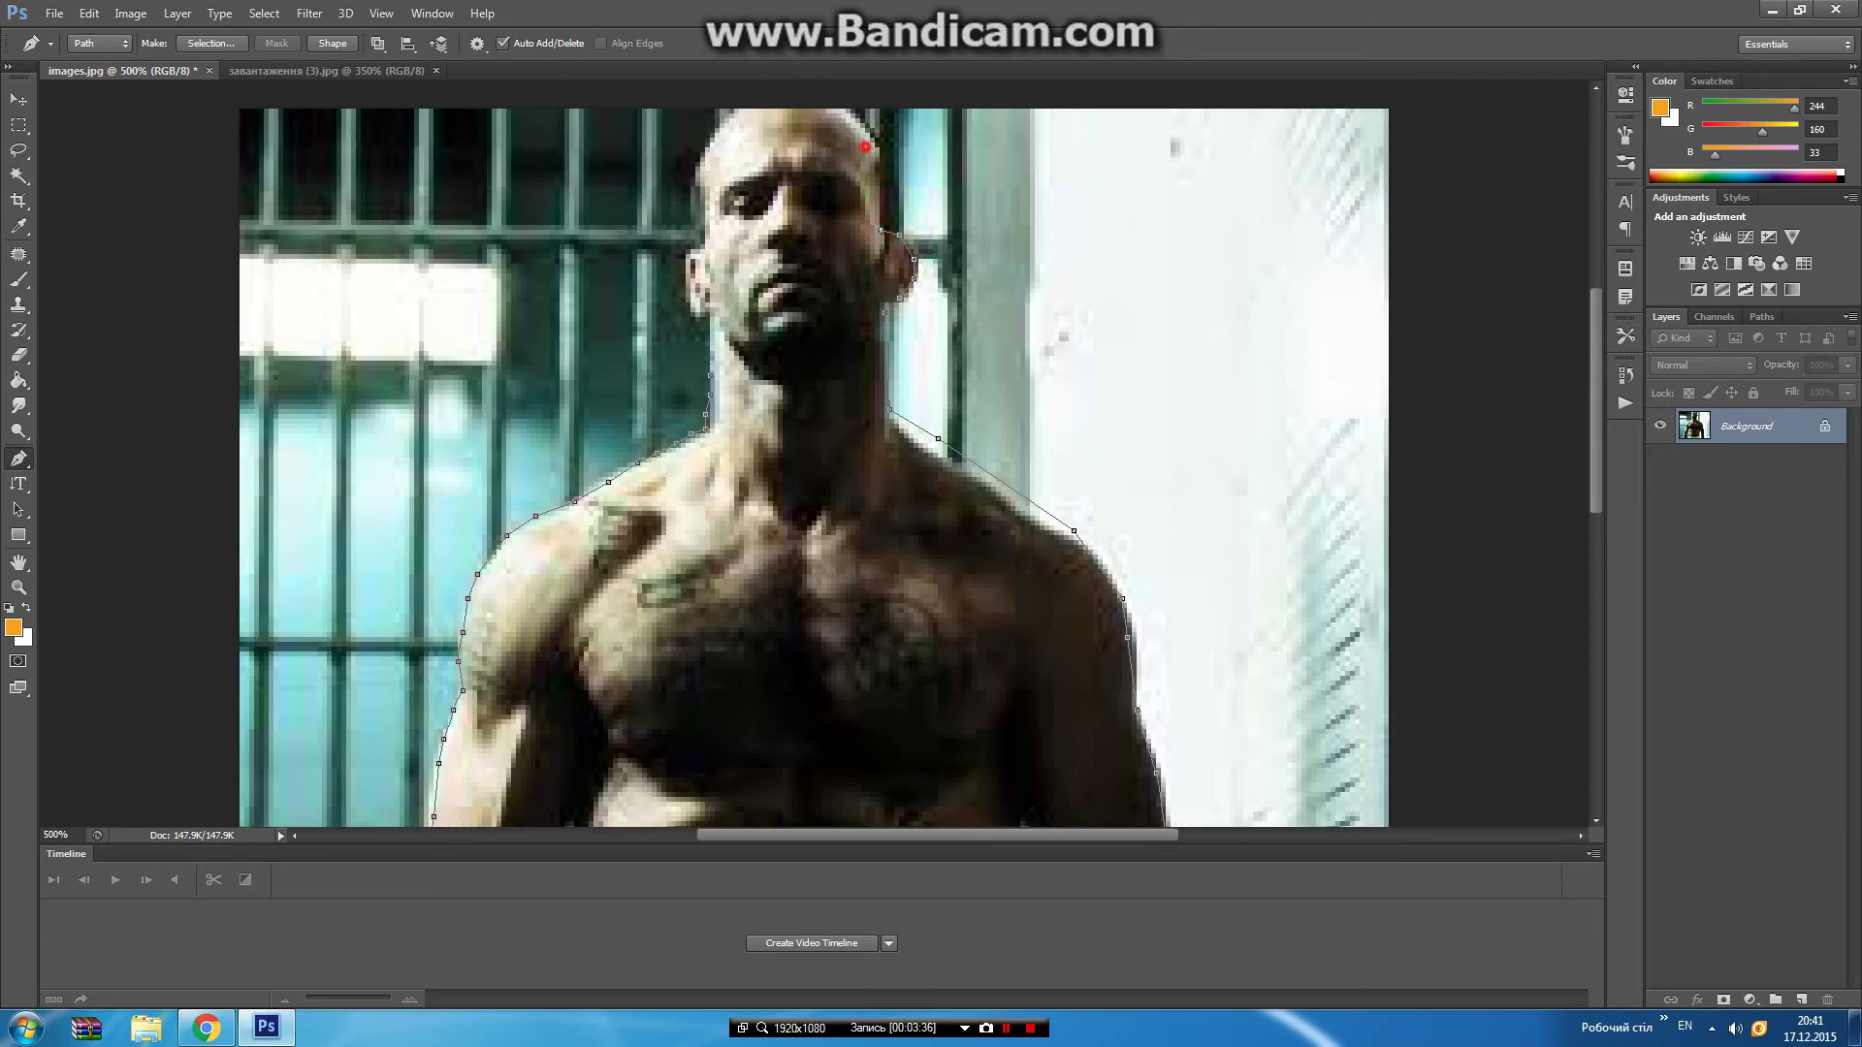
pyautogui.scroll(1, 864, 146)
pyautogui.click(855, 124)
pyautogui.click(806, 120)
pyautogui.click(768, 124)
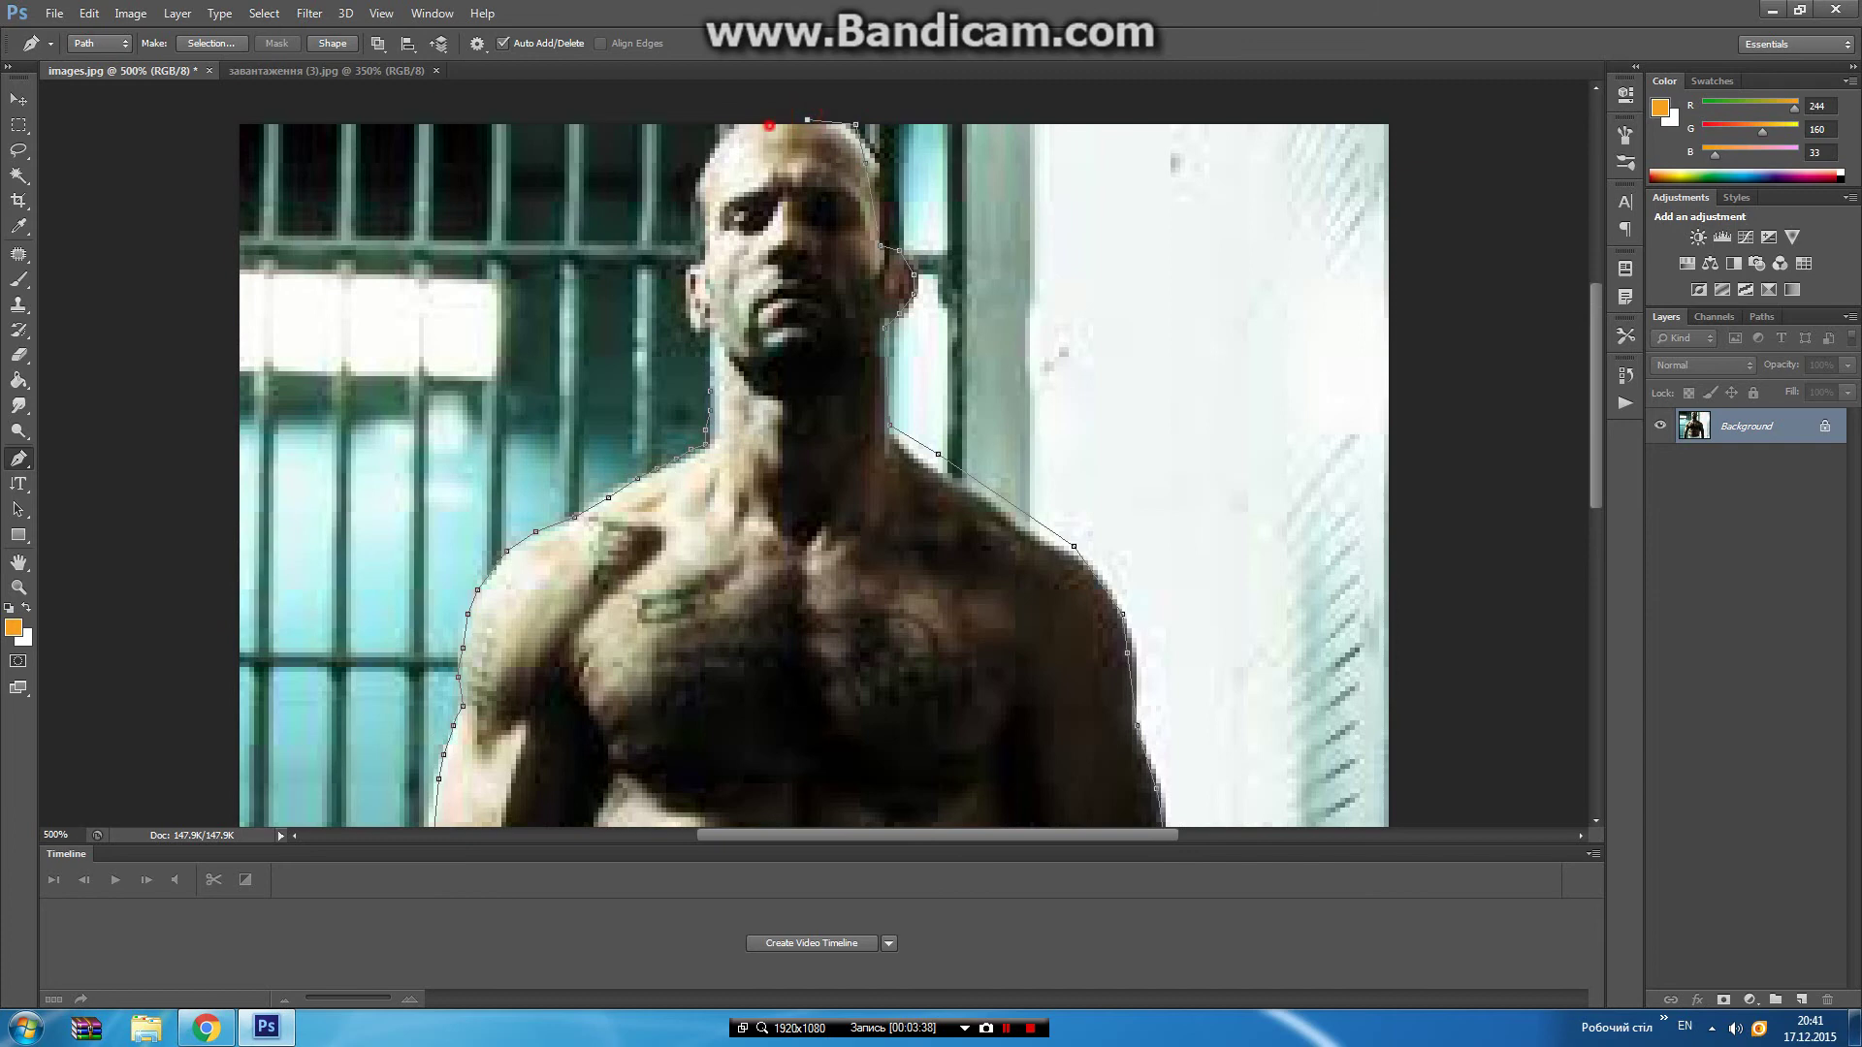
pyautogui.click(730, 127)
pyautogui.click(716, 139)
pyautogui.click(702, 168)
pyautogui.click(691, 197)
# Outline the left ear and close the path at its starting point on the neck.
pyautogui.click(699, 220)
pyautogui.click(691, 260)
pyautogui.click(684, 277)
pyautogui.click(684, 293)
pyautogui.click(683, 315)
pyautogui.click(696, 324)
pyautogui.click(705, 336)
pyautogui.click(709, 391)
pyautogui.click(708, 398)
# Convert the closed path around the man into a new selection.
pyautogui.rightClick(829, 564)
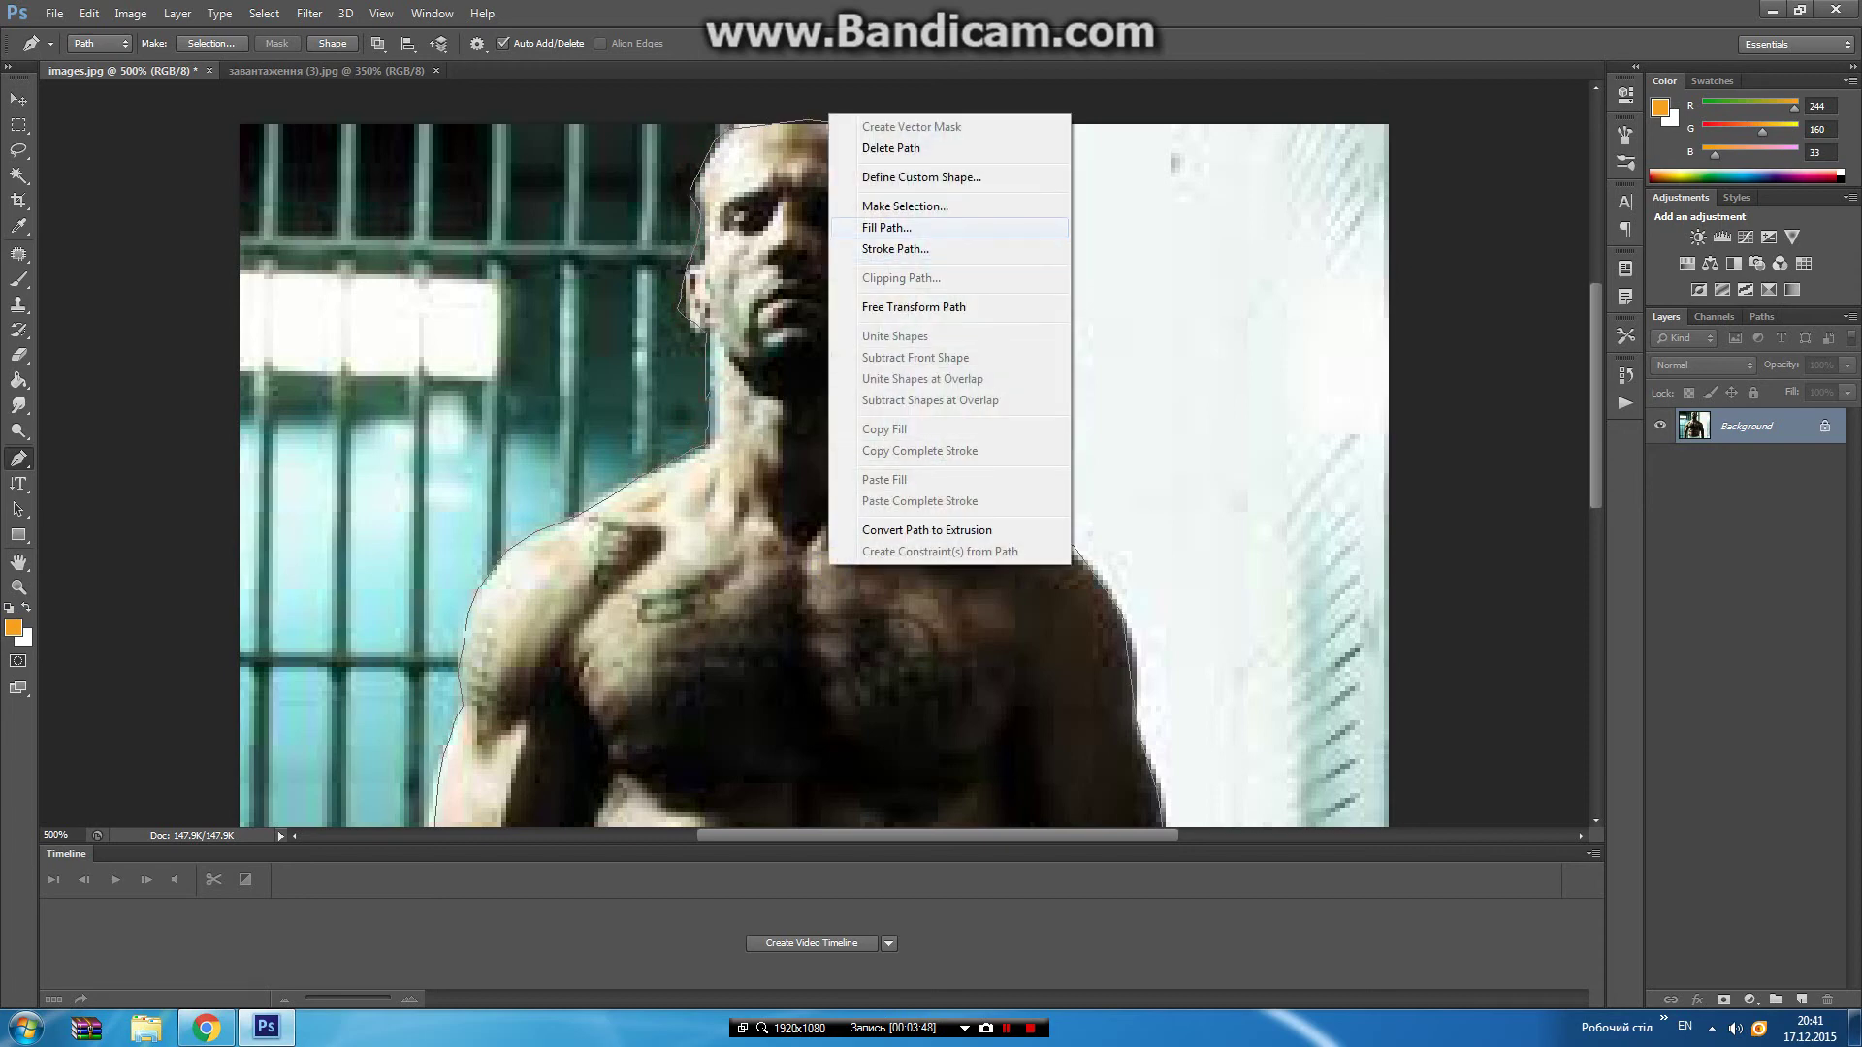
pyautogui.click(905, 206)
pyautogui.click(1033, 304)
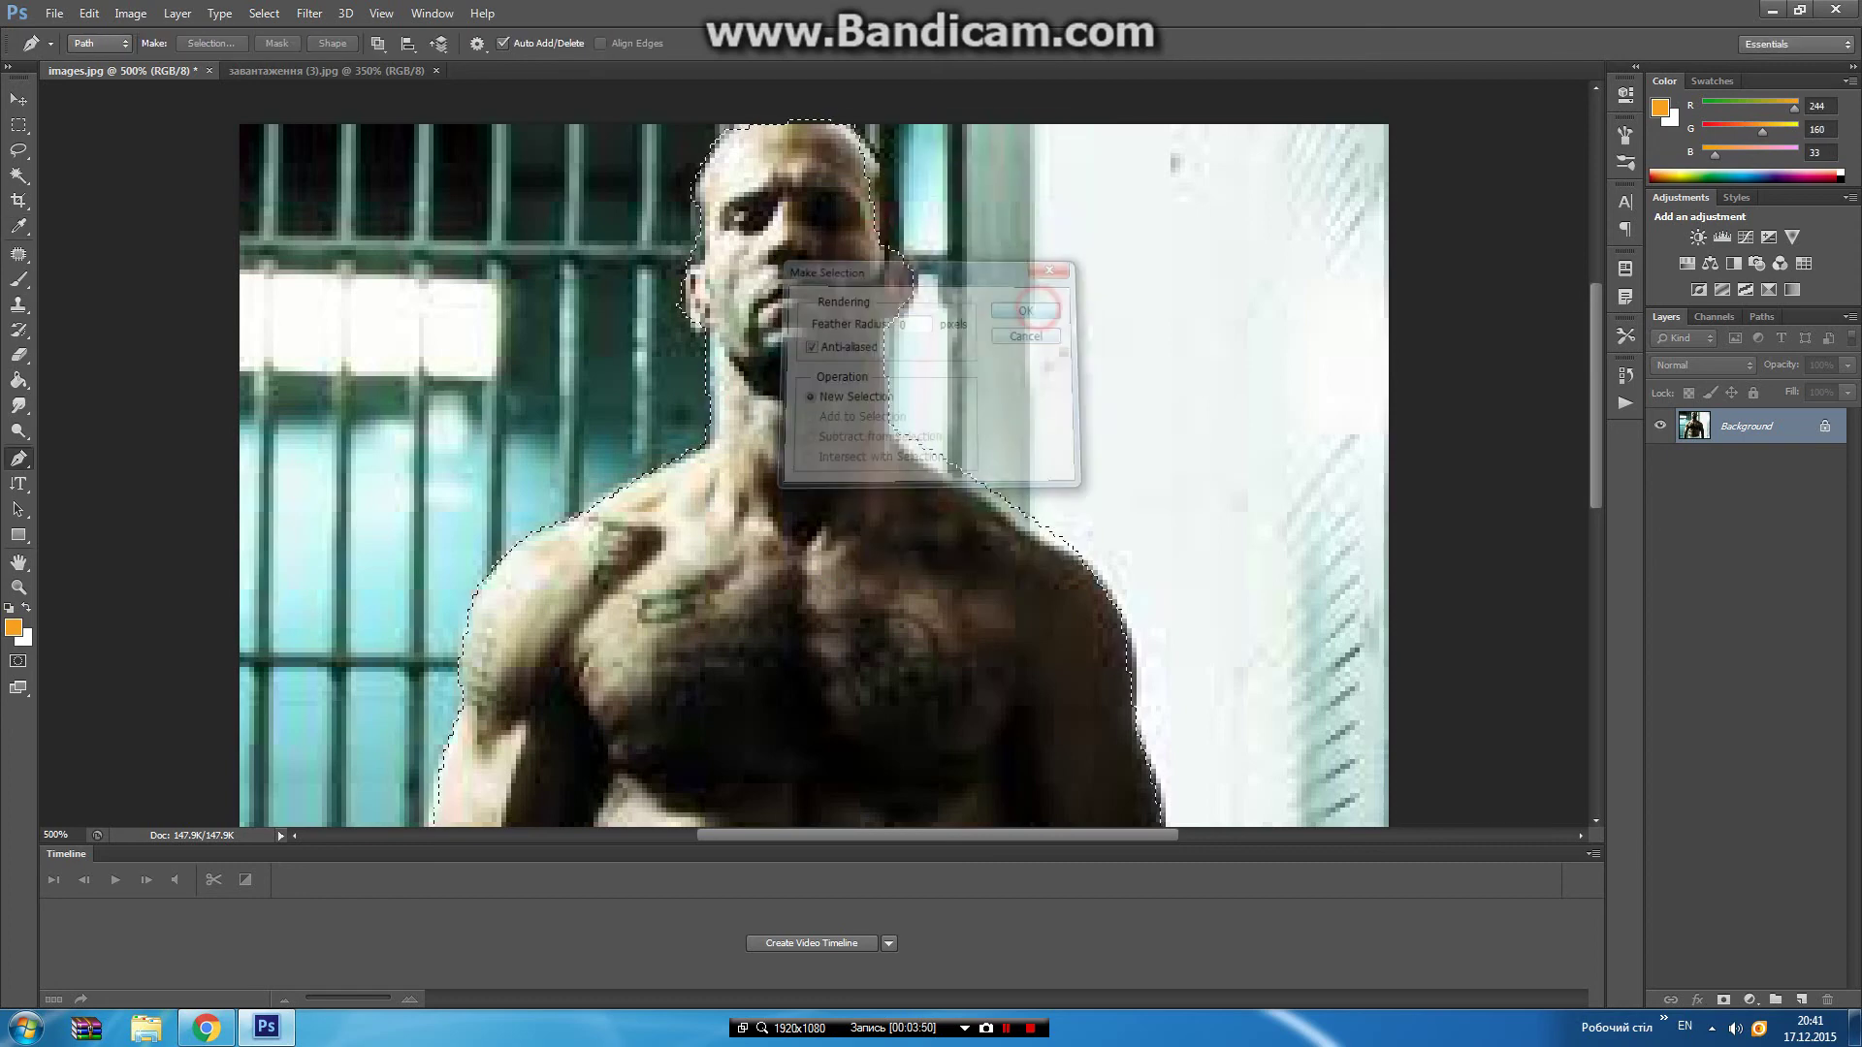
# Copy the selected man and paste him into the brick wall image, завантаження (3).jpg.
pyautogui.scroll(-2, 814, 456)
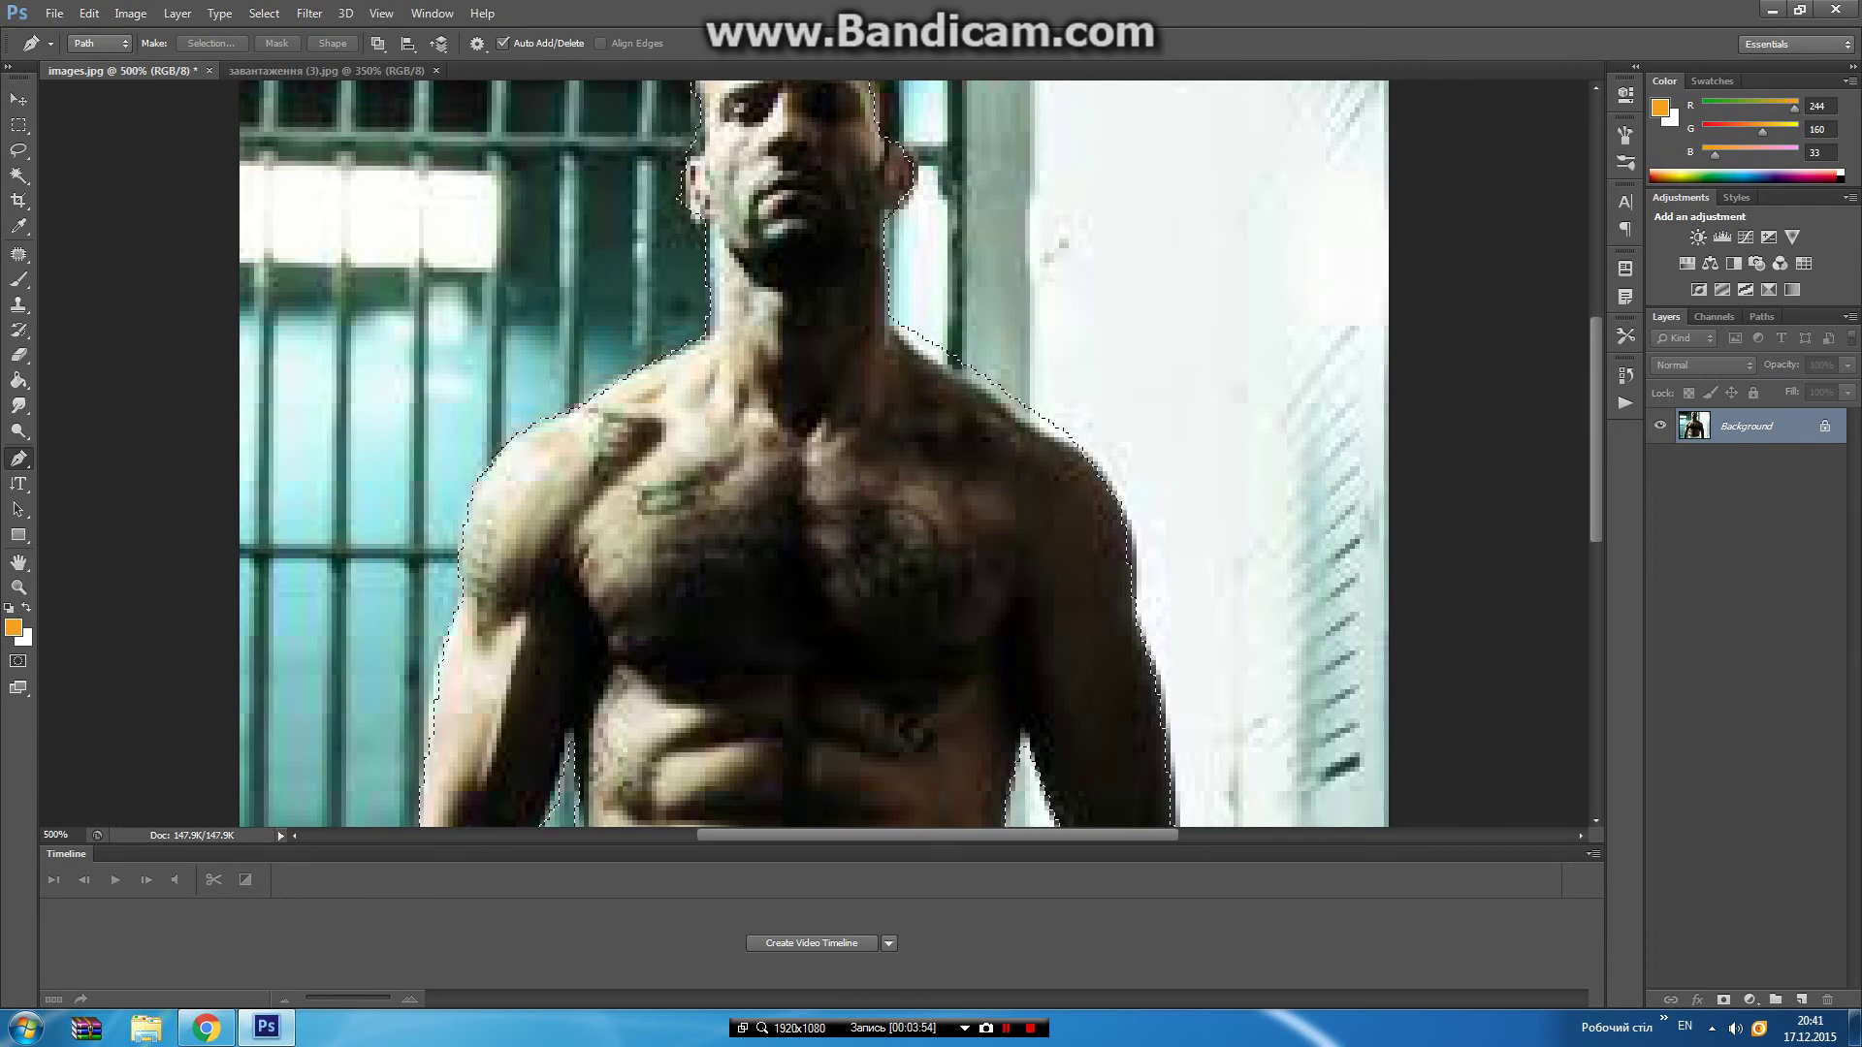
pyautogui.hotkey('ctrl', 'Tab')
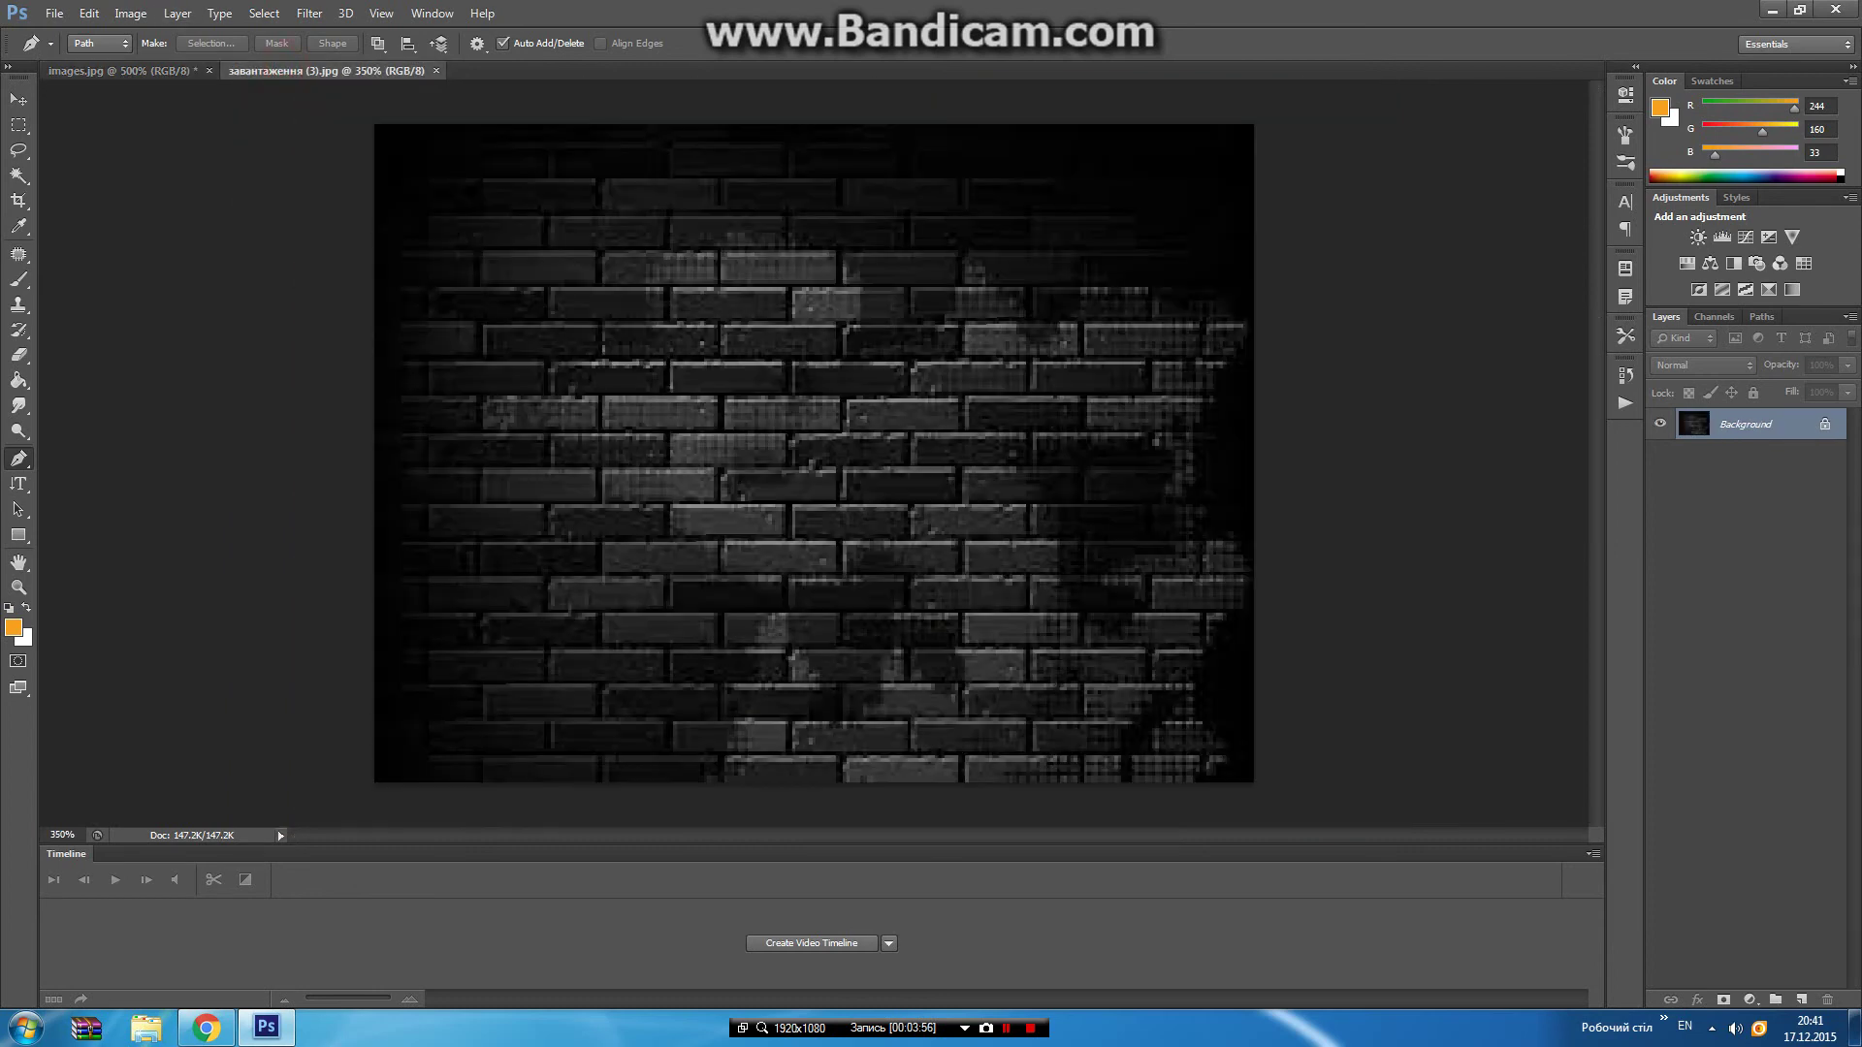
pyautogui.hotkey('ctrl', 'v')
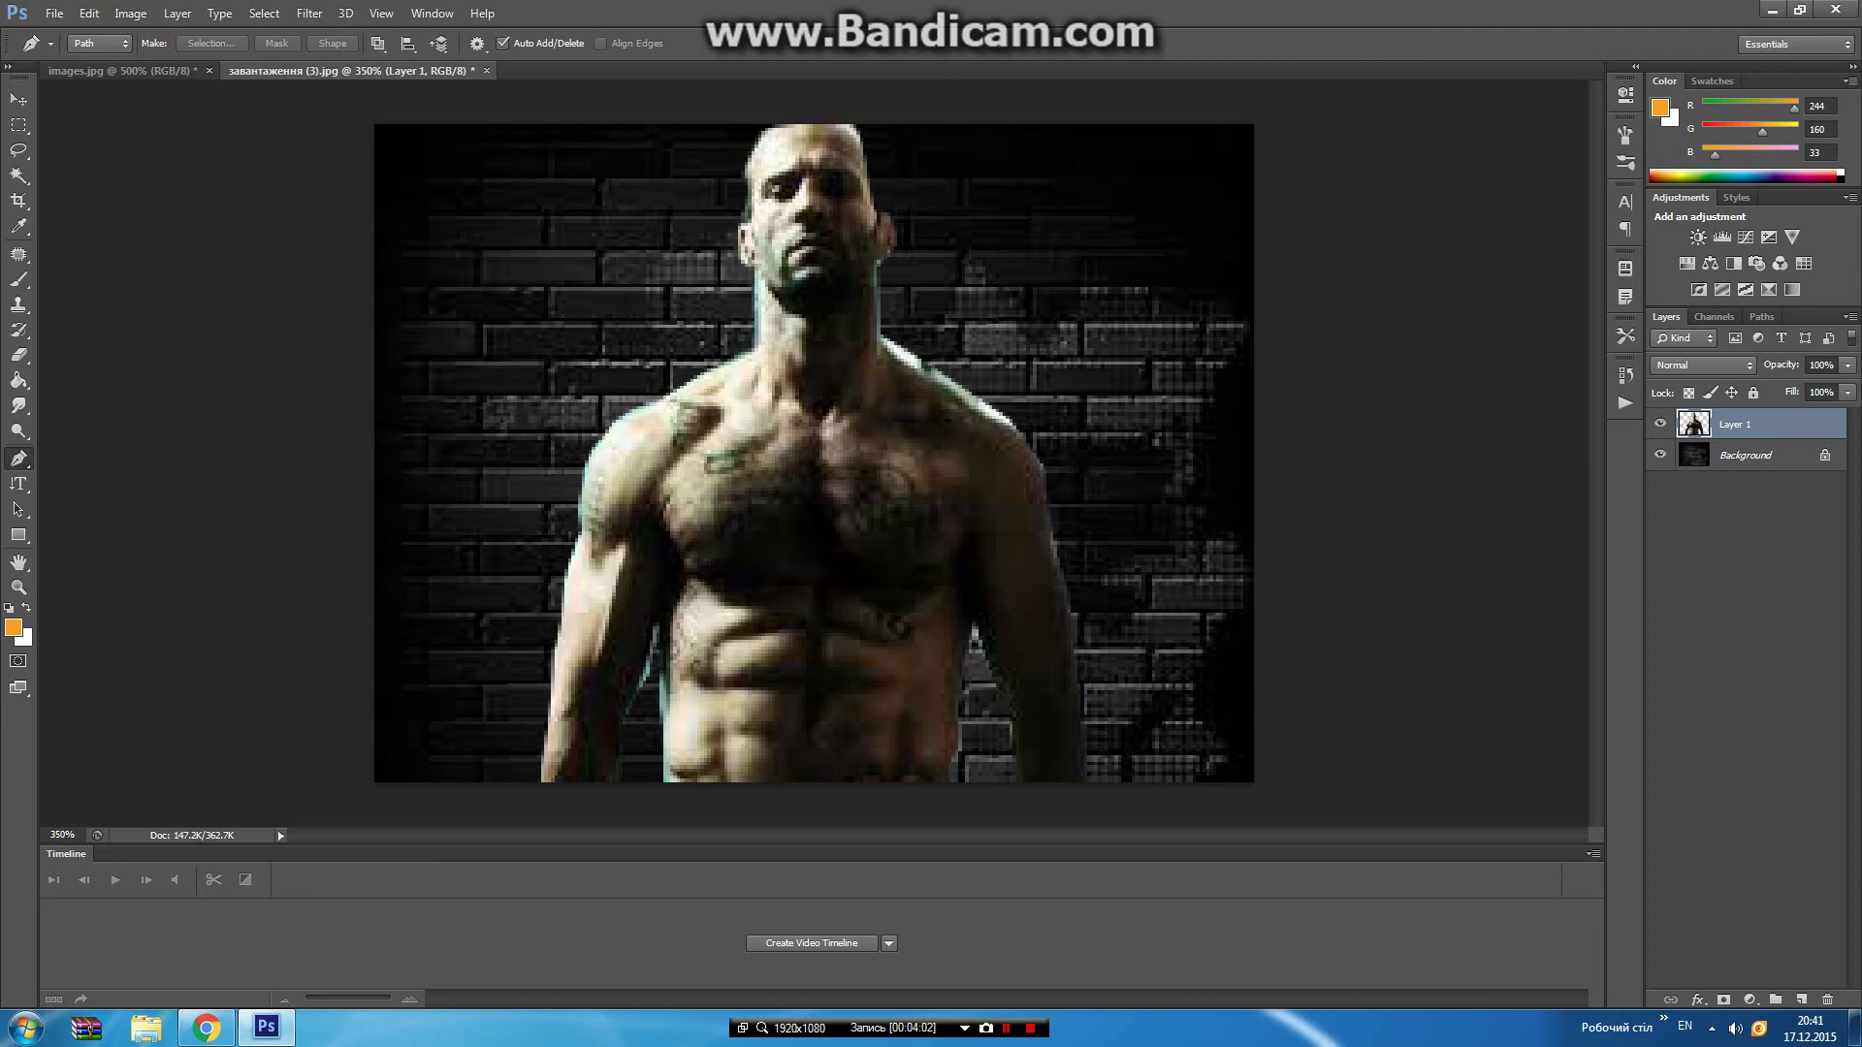
# Scale the pasted man to about 83% width and 88% height, and place him near the wall's centre with his waist at the lower edge.
pyautogui.hotkey('ctrl', 't')
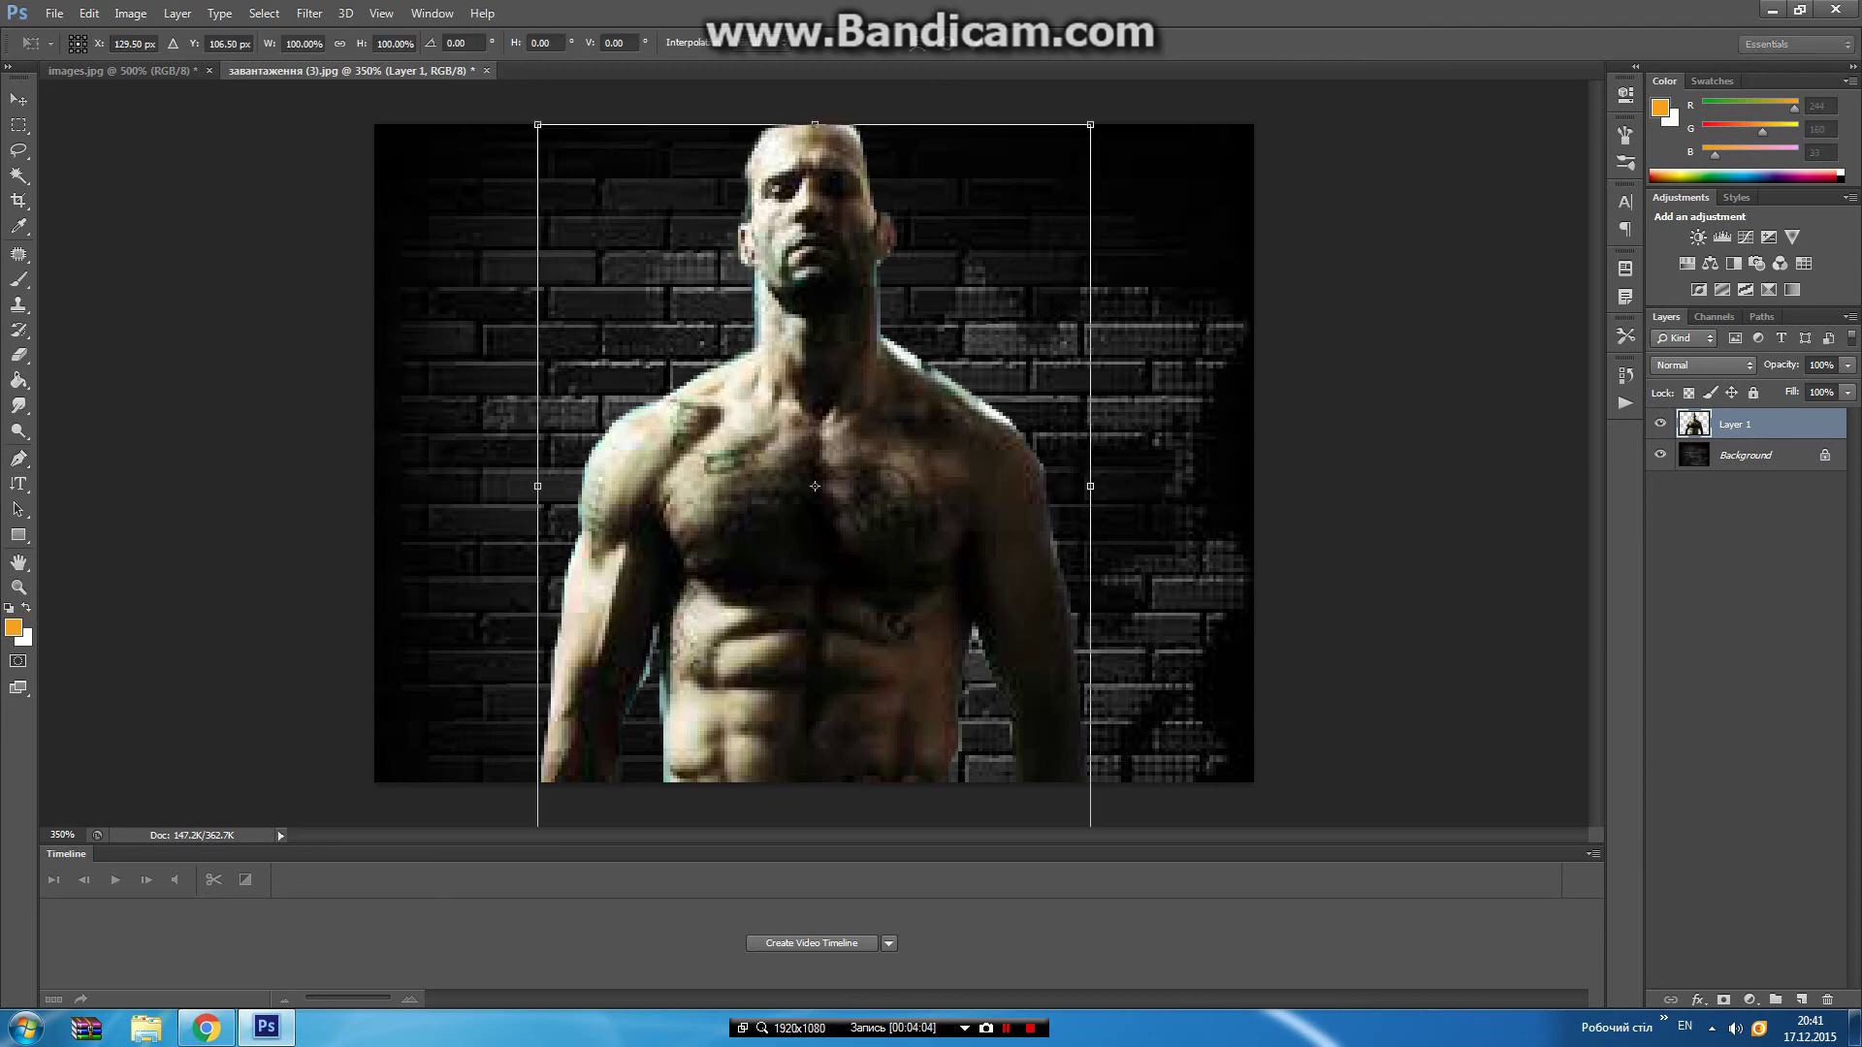
pyautogui.moveTo(537, 124); pyautogui.dragTo(633, 209)
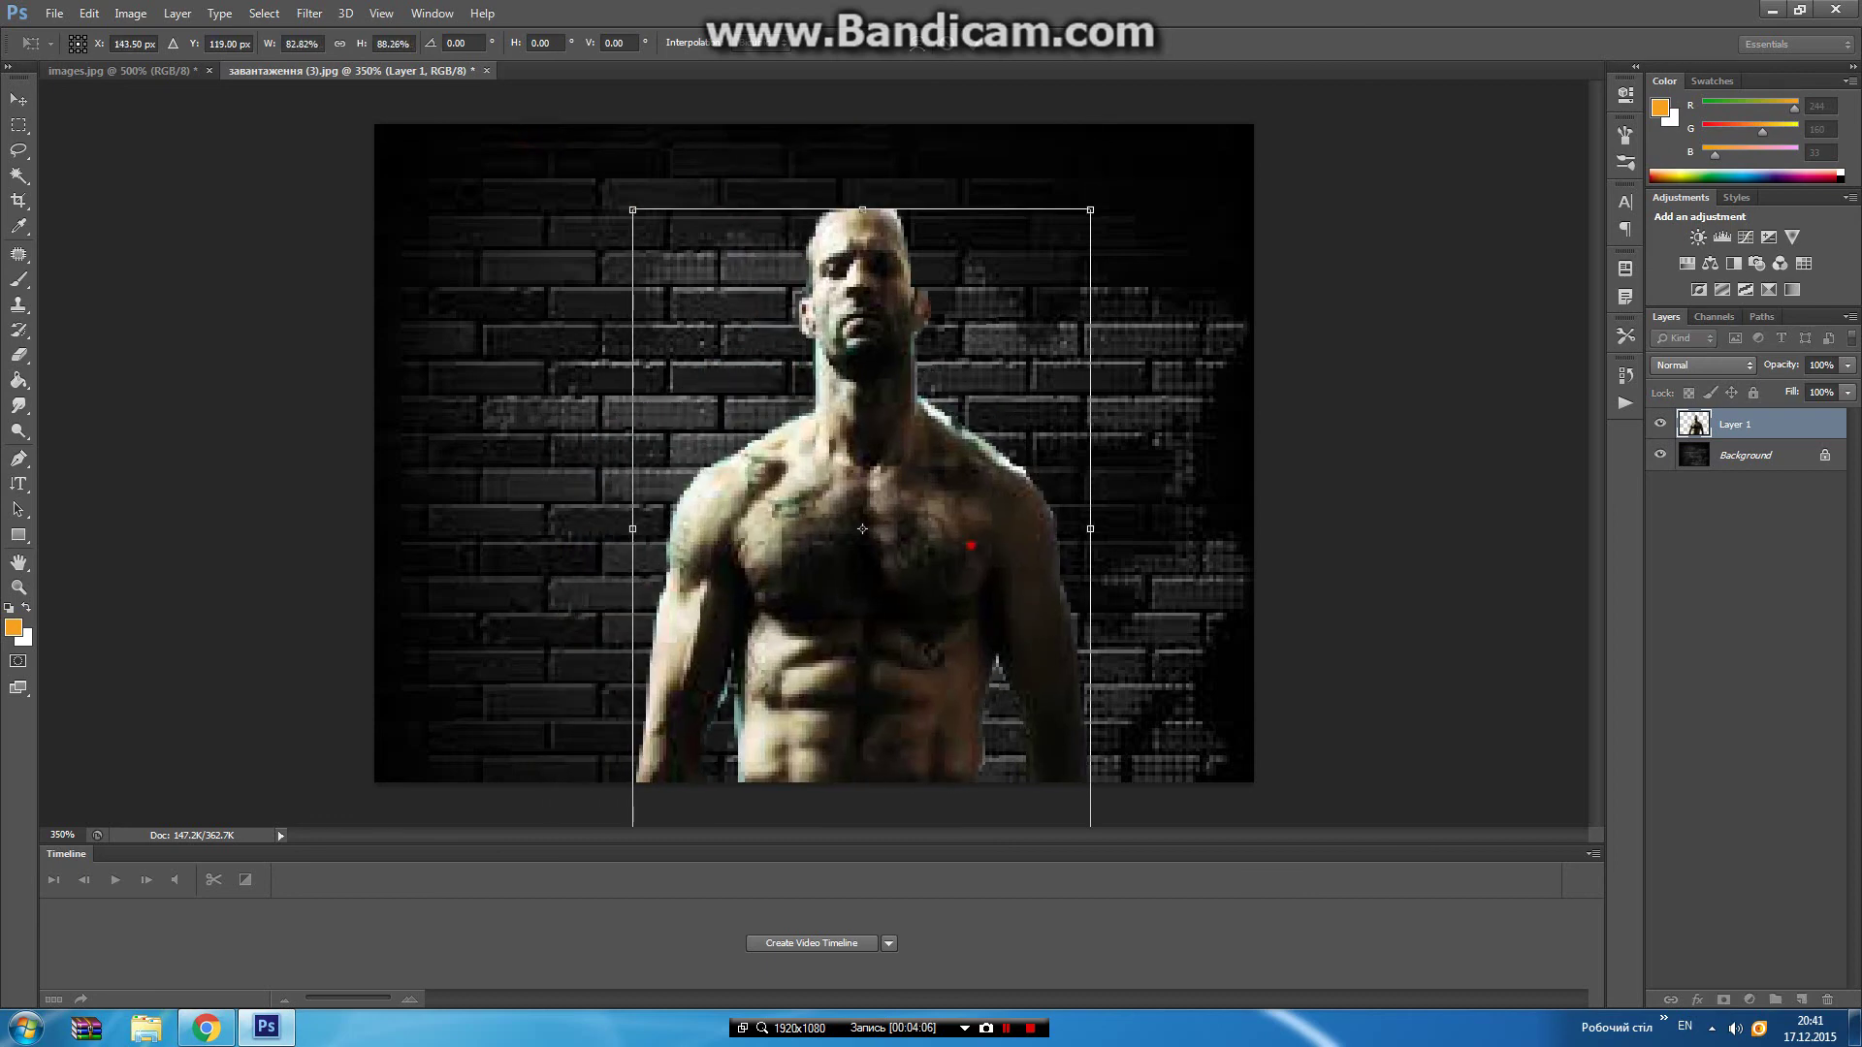
pyautogui.moveTo(970, 546); pyautogui.dragTo(951, 481)
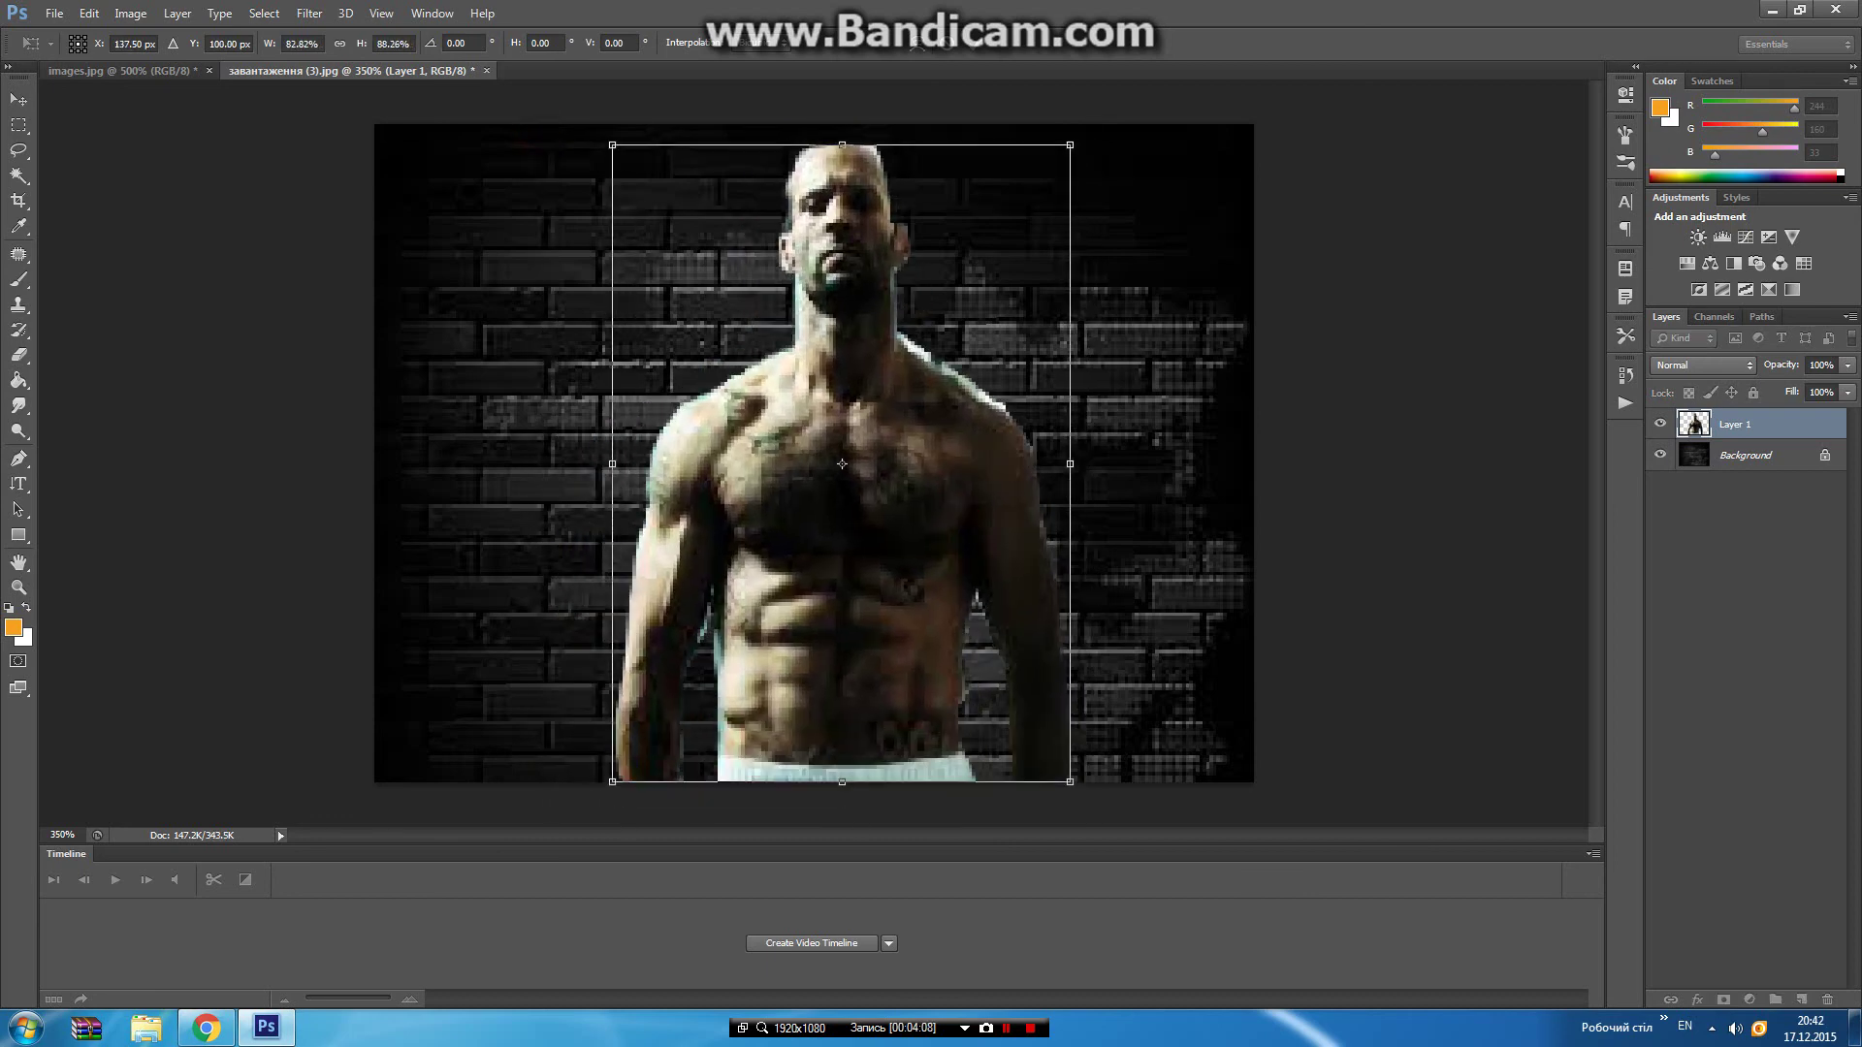
pyautogui.click(19, 99)
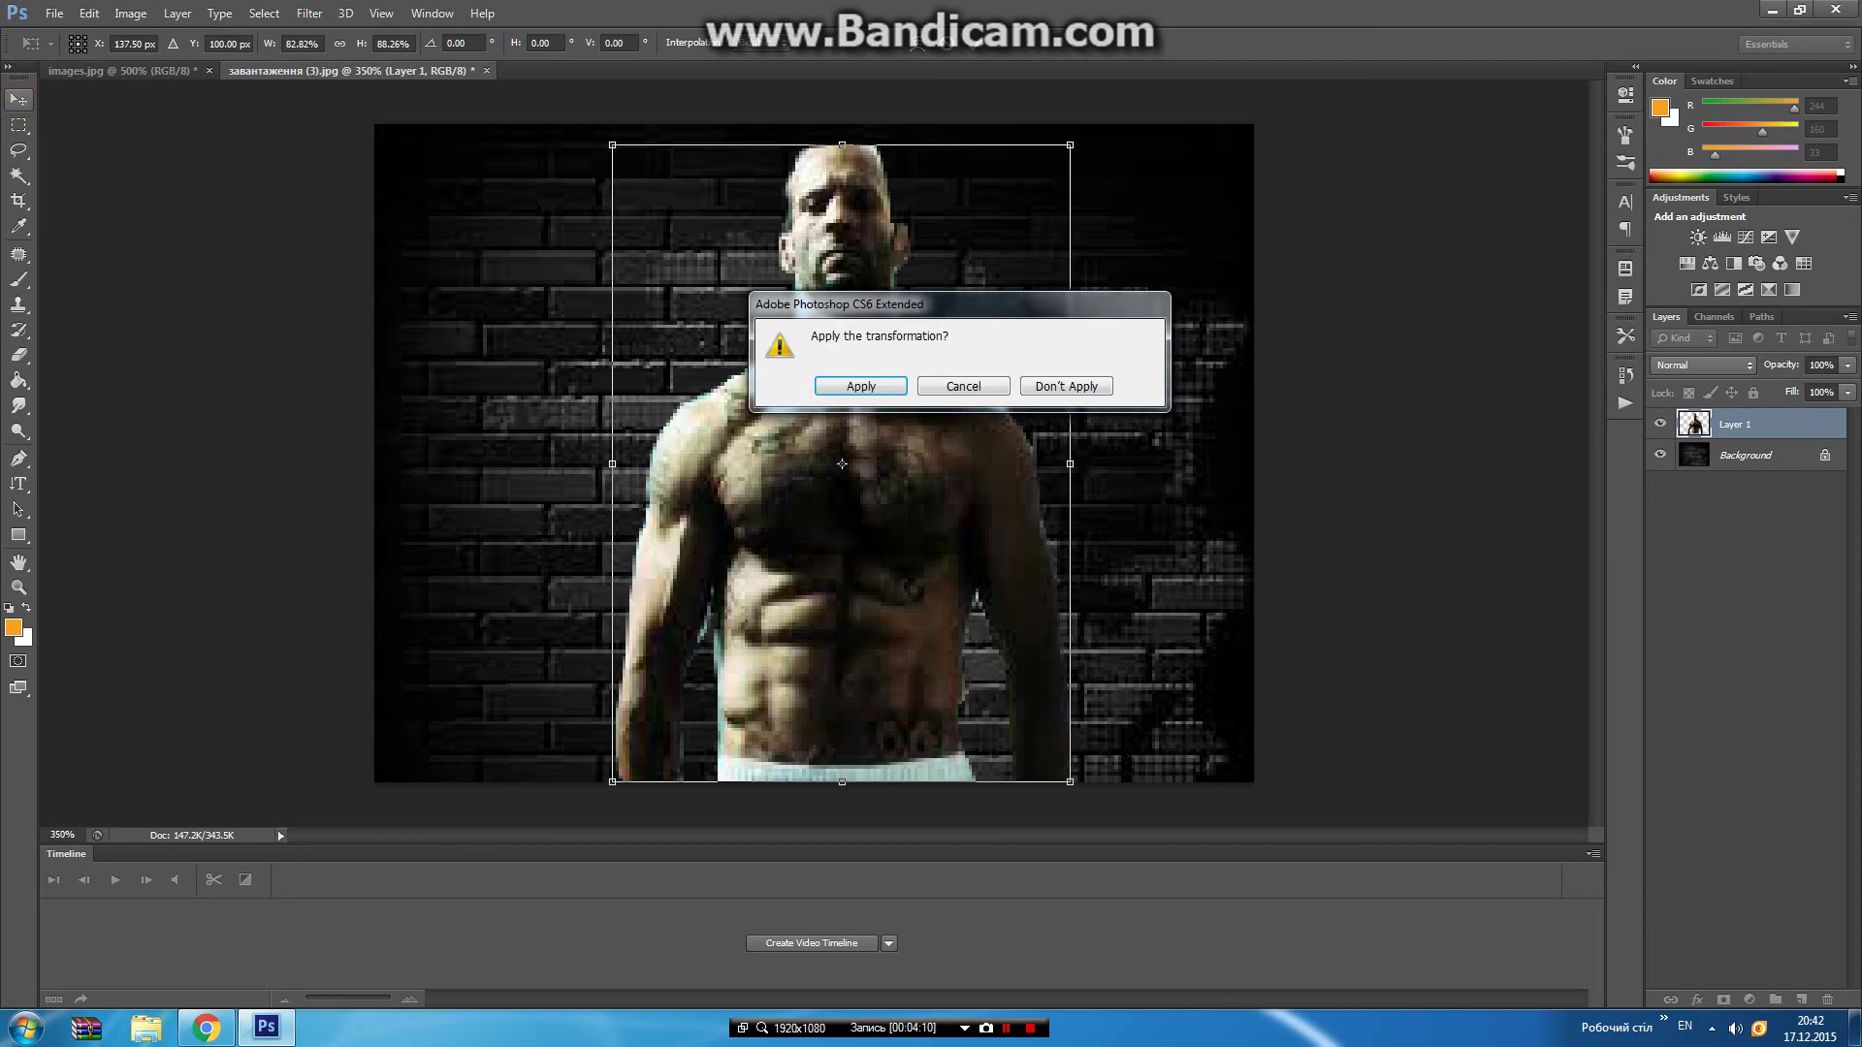
pyautogui.click(872, 385)
pyautogui.moveTo(1386, 621); pyautogui.dragTo(1385, 572)
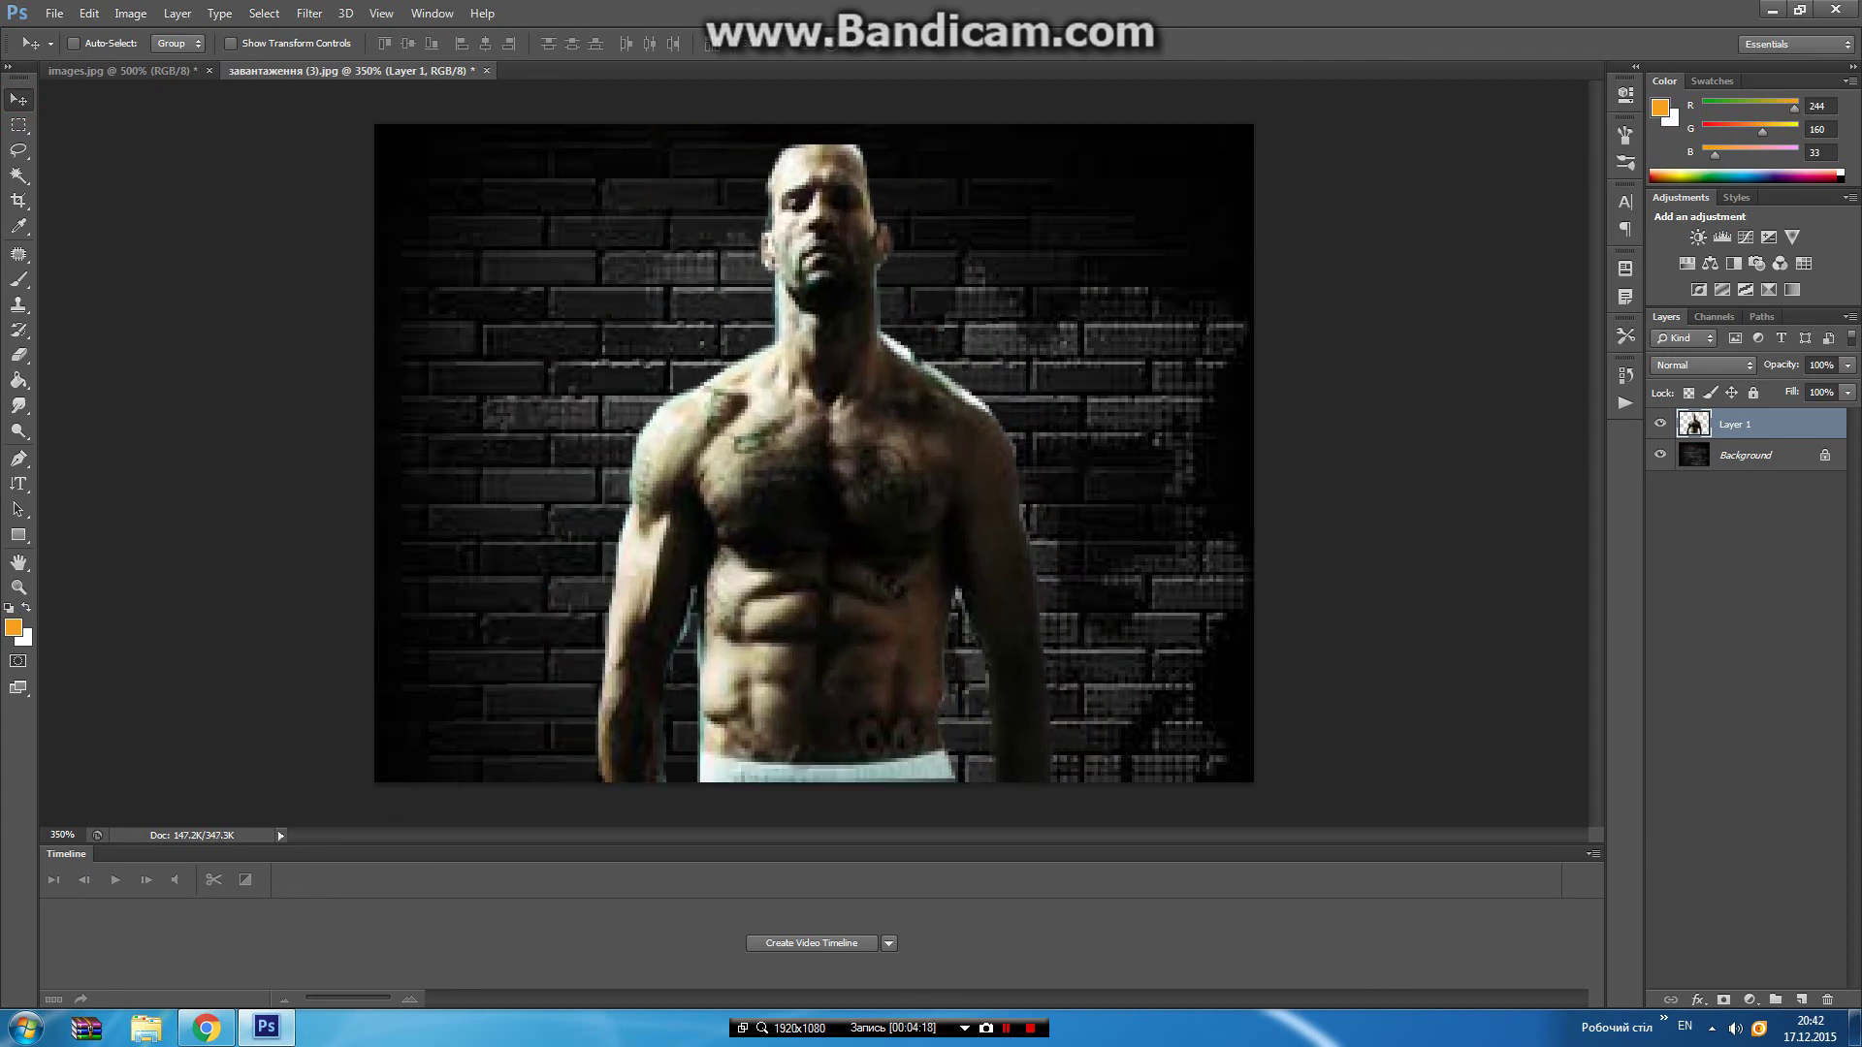